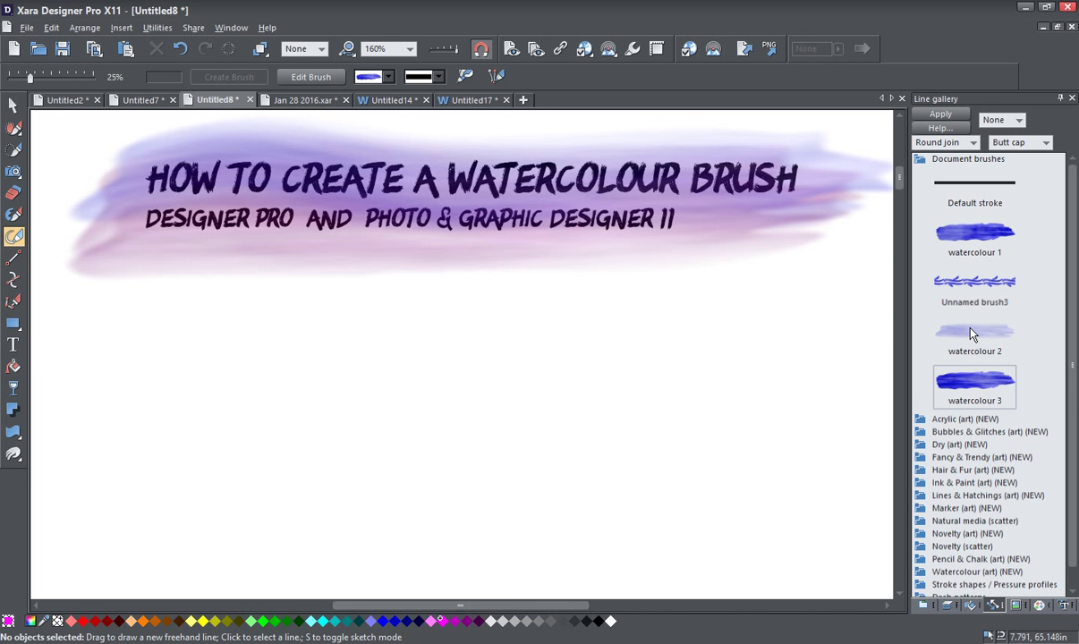
- Draw a broad wavy horizontal stroke beneath the title with the watercolour 2 brush at a 96.96pt line width
click(973, 334)
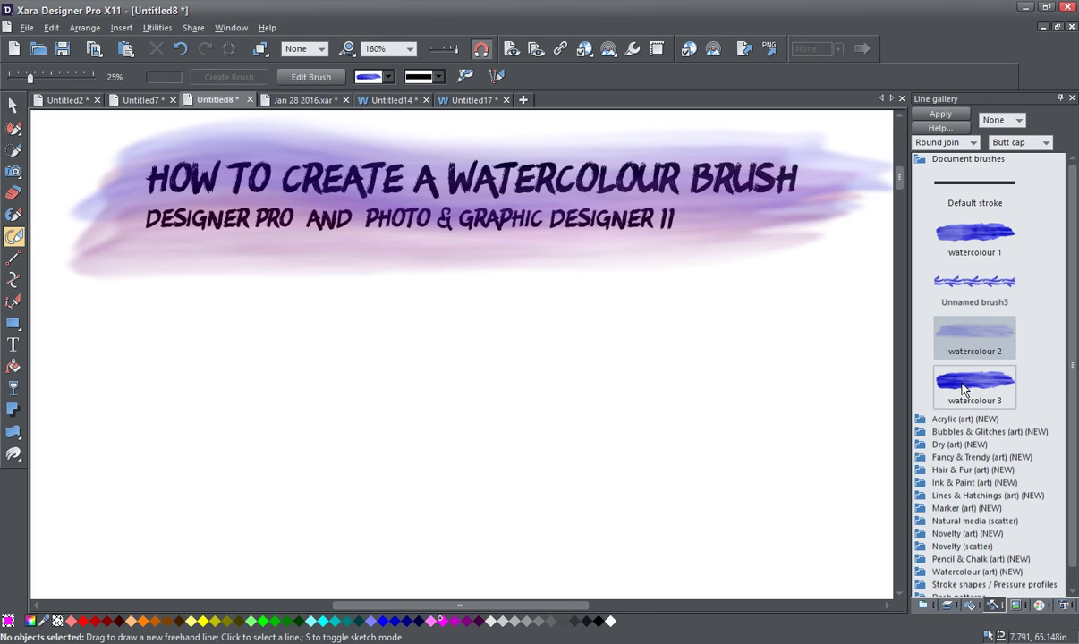
click(973, 333)
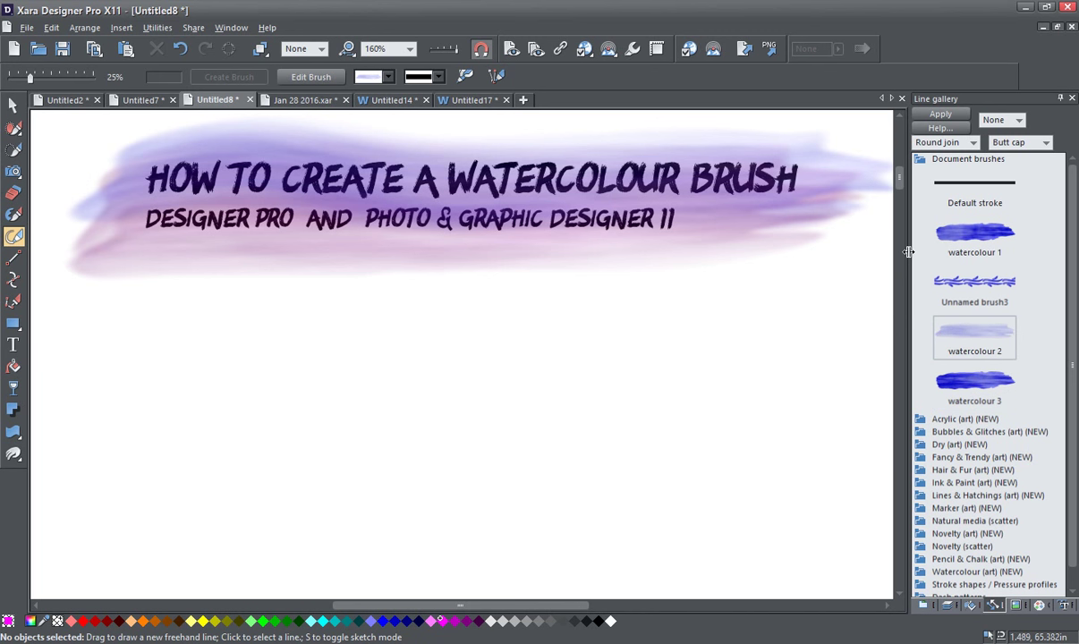
click(320, 49)
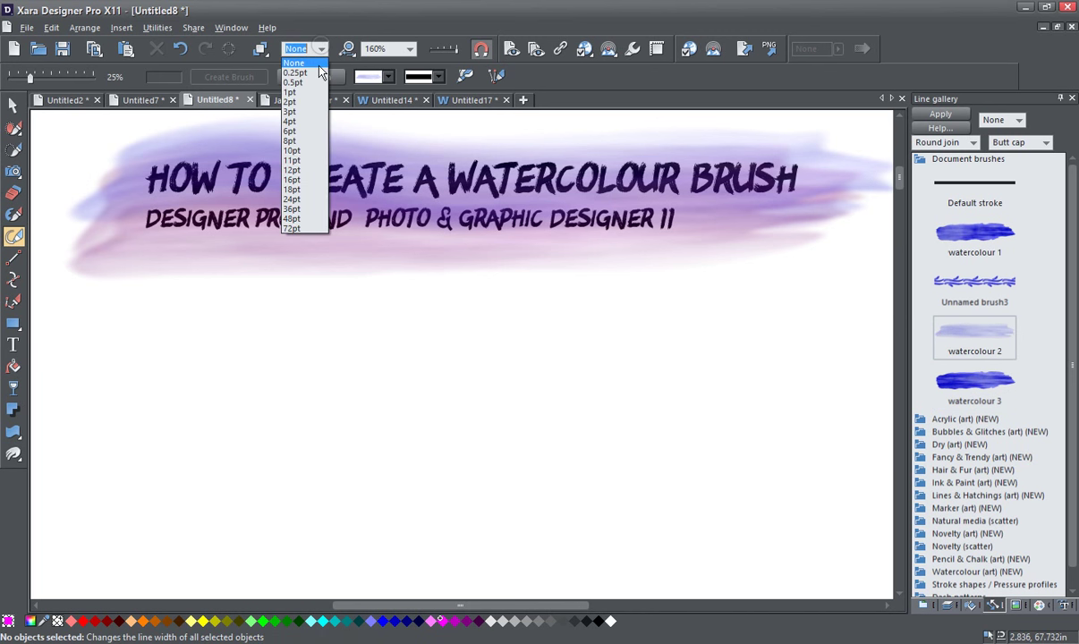
click(307, 200)
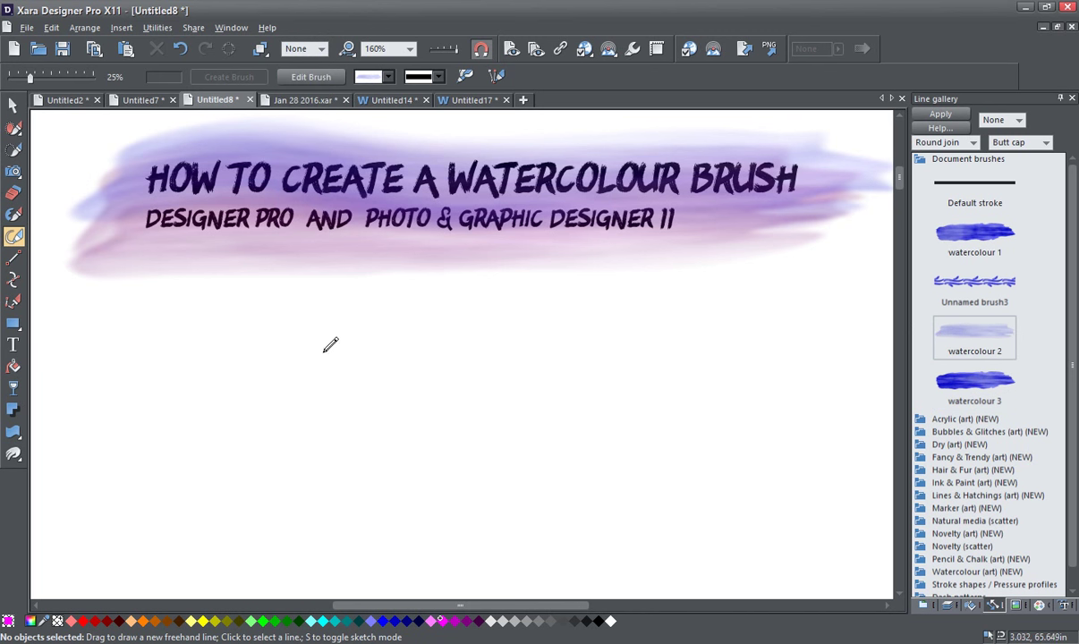
click(317, 49)
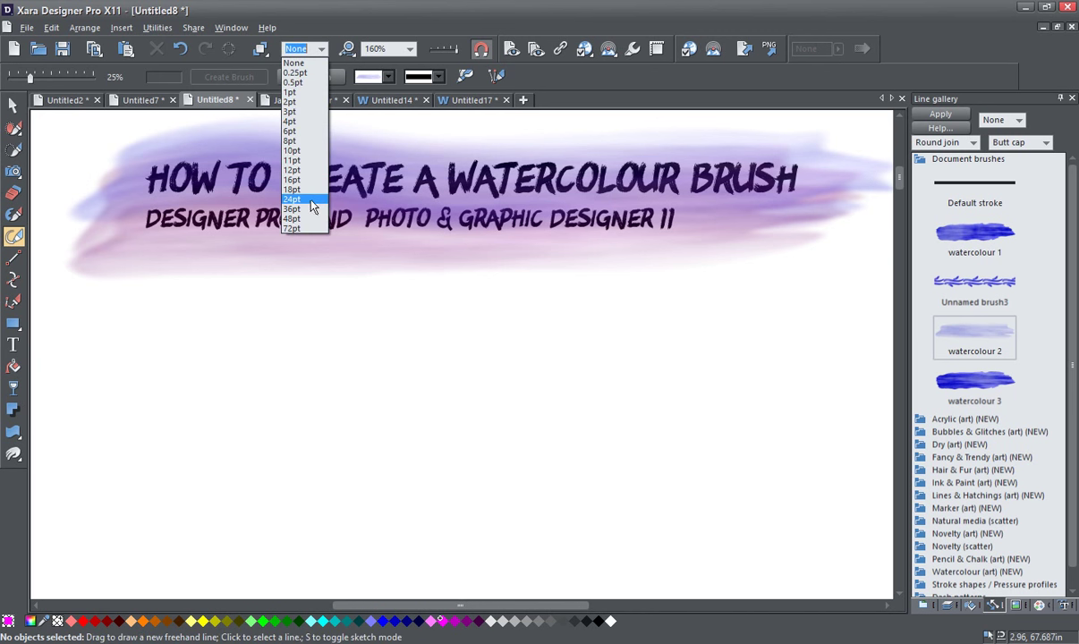
key(Escape)
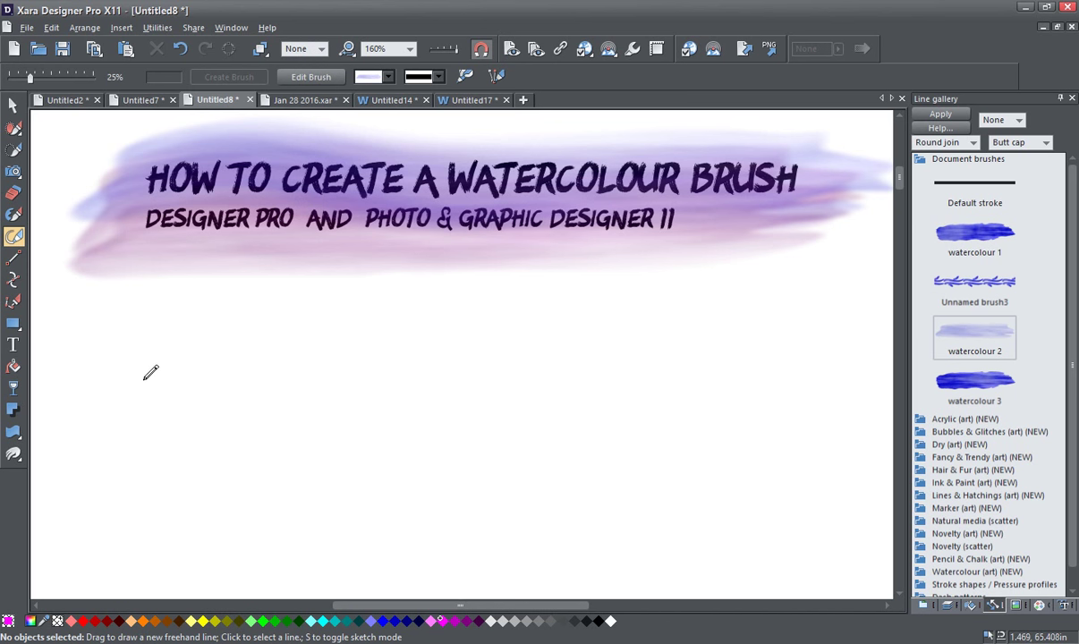
mouse_move(145, 379)
mouse_down()
mouse_move(355, 333)
mouse_move(730, 355)
mouse_move(760, 344)
mouse_up()
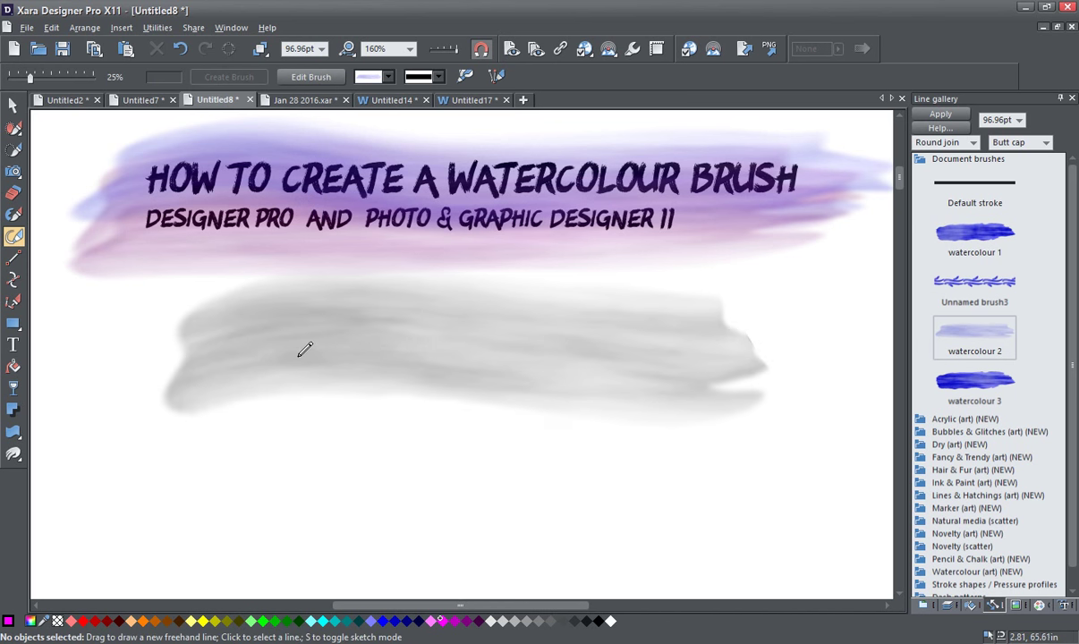
- Recolour the grey stroke magenta and draw a second watercolour 2 stroke overlapping its lower edge
click(333, 320)
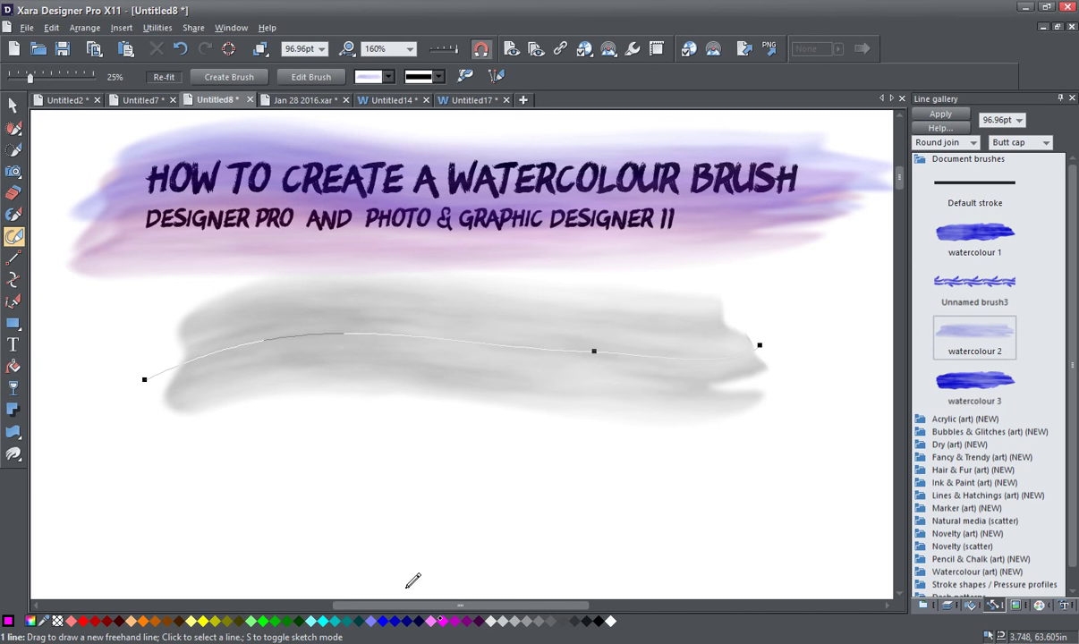
click(457, 625)
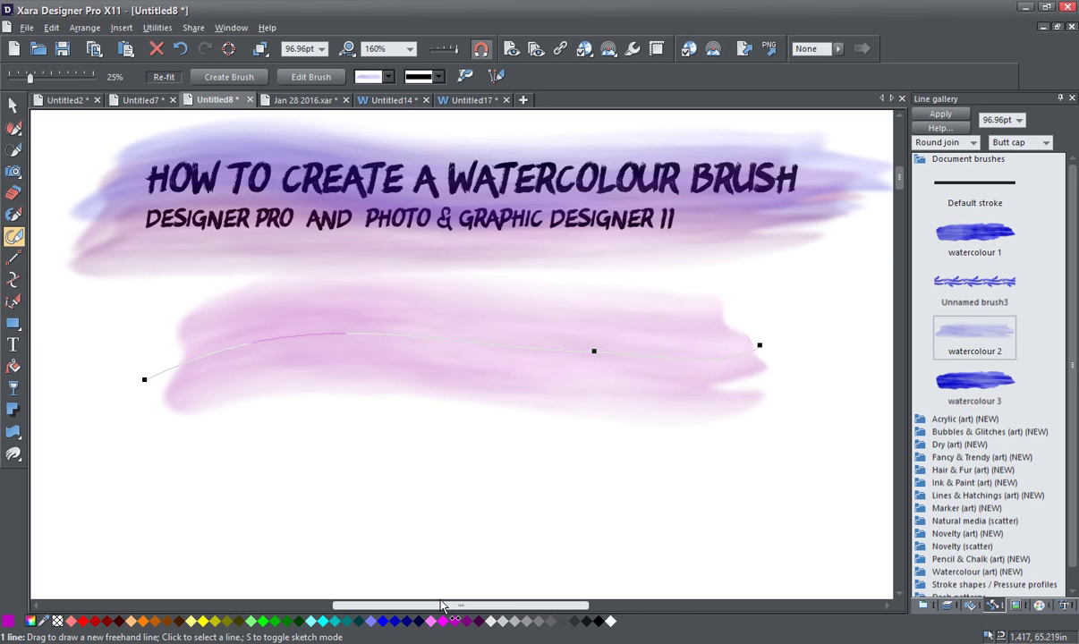
mouse_move(125, 409)
mouse_down()
mouse_move(211, 367)
mouse_move(523, 373)
mouse_move(662, 409)
mouse_move(721, 447)
mouse_up()
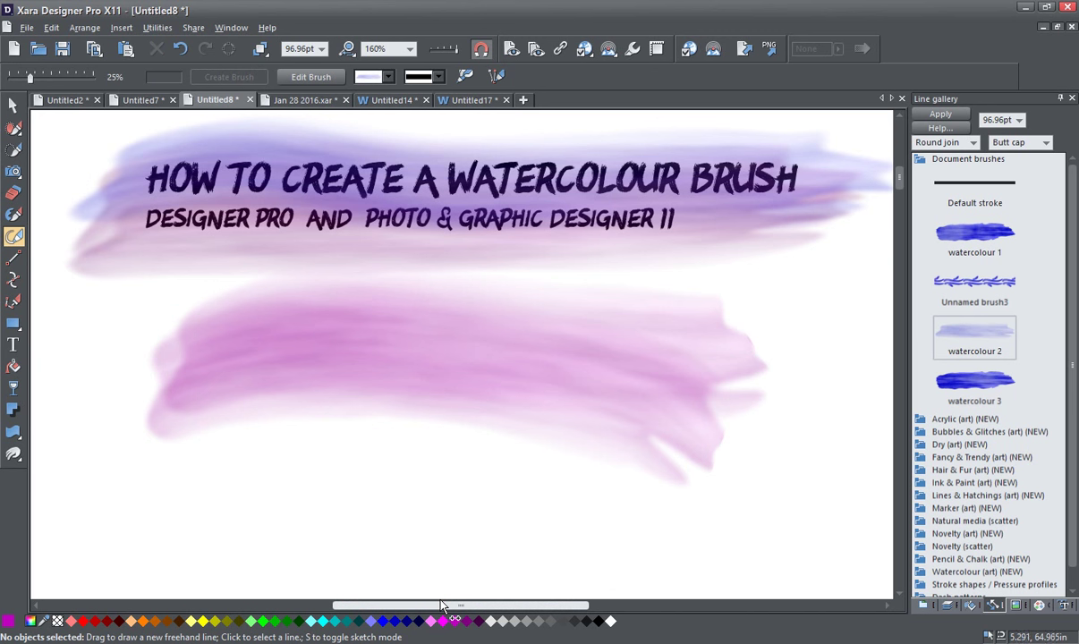
- Draw two thin crossing strokes below the magenta band with the watercolour 3 brush at 6pt, one purple and one teal
click(973, 387)
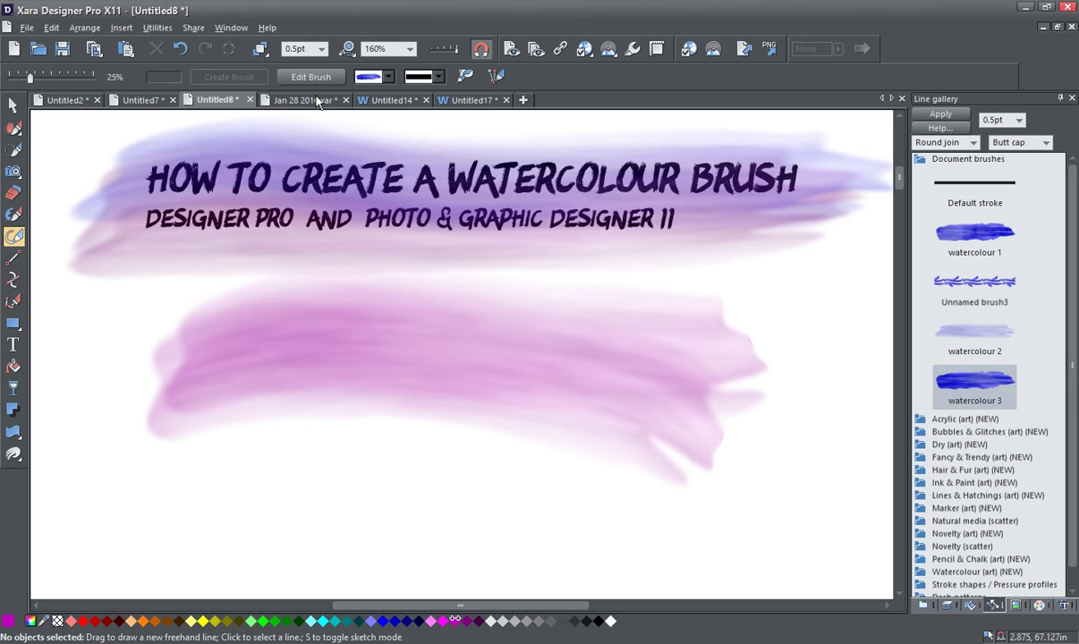
click(321, 50)
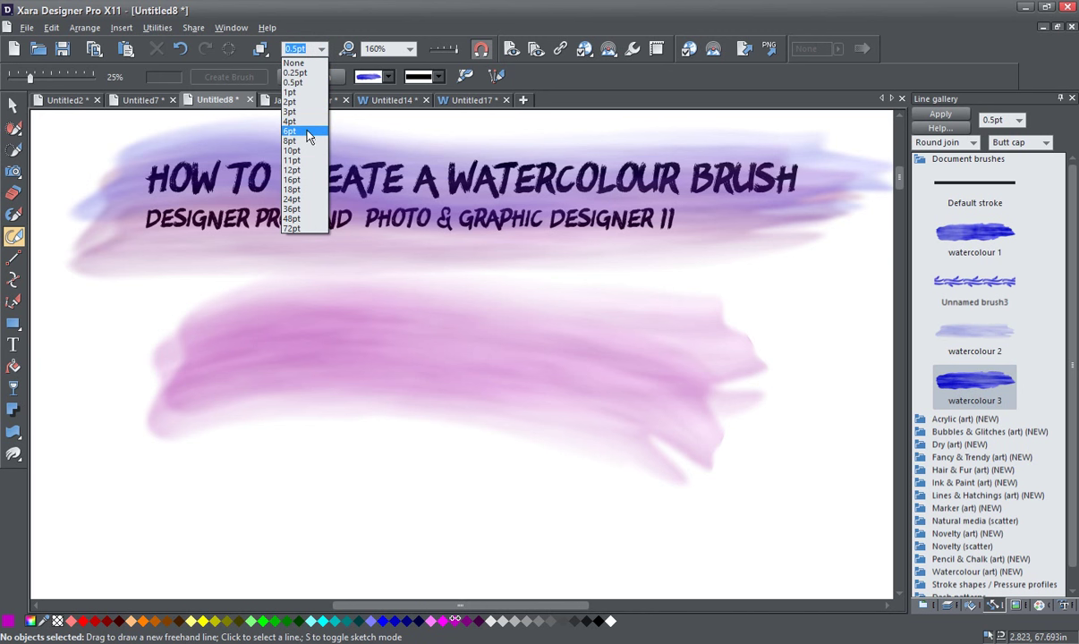
key(Escape)
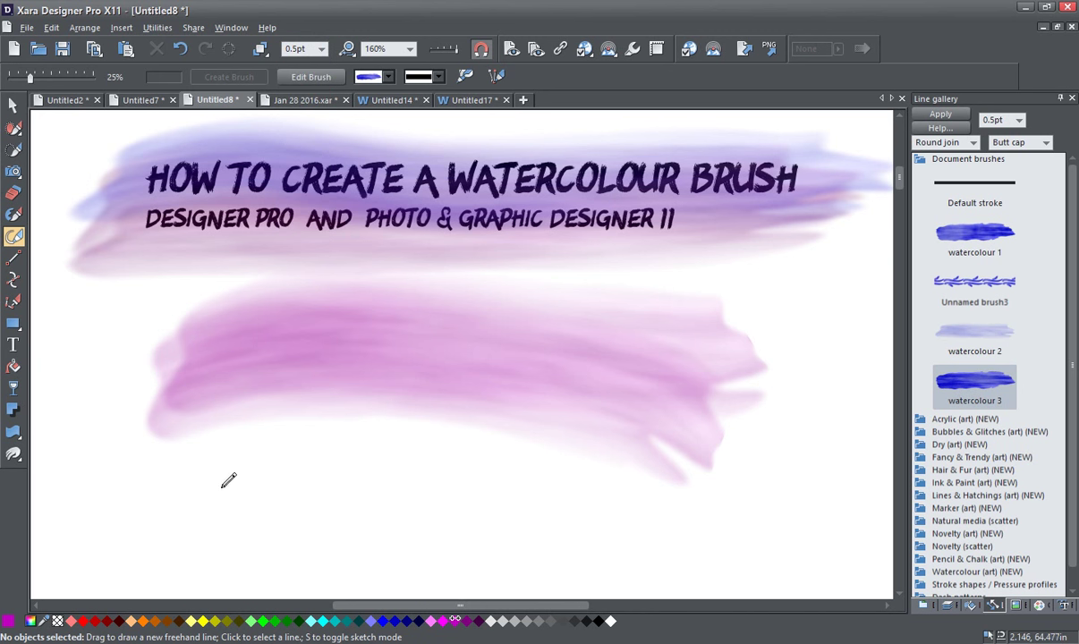
mouse_move(247, 481)
mouse_down()
mouse_move(365, 460)
mouse_move(487, 456)
mouse_up()
key(Escape)
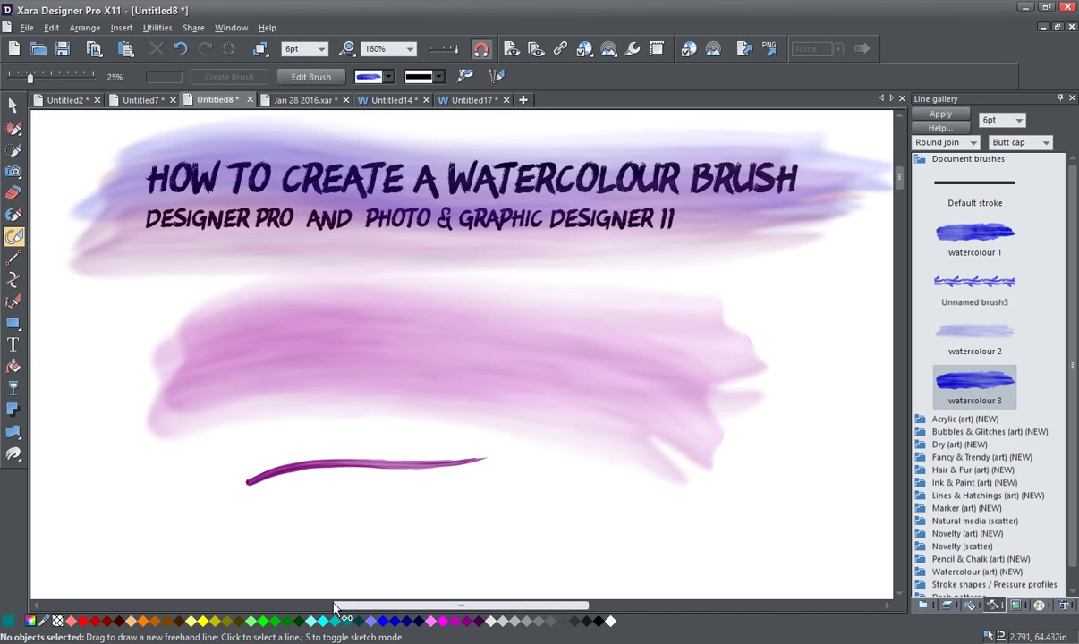
mouse_move(274, 495)
mouse_down()
mouse_move(386, 456)
mouse_move(408, 432)
mouse_up()
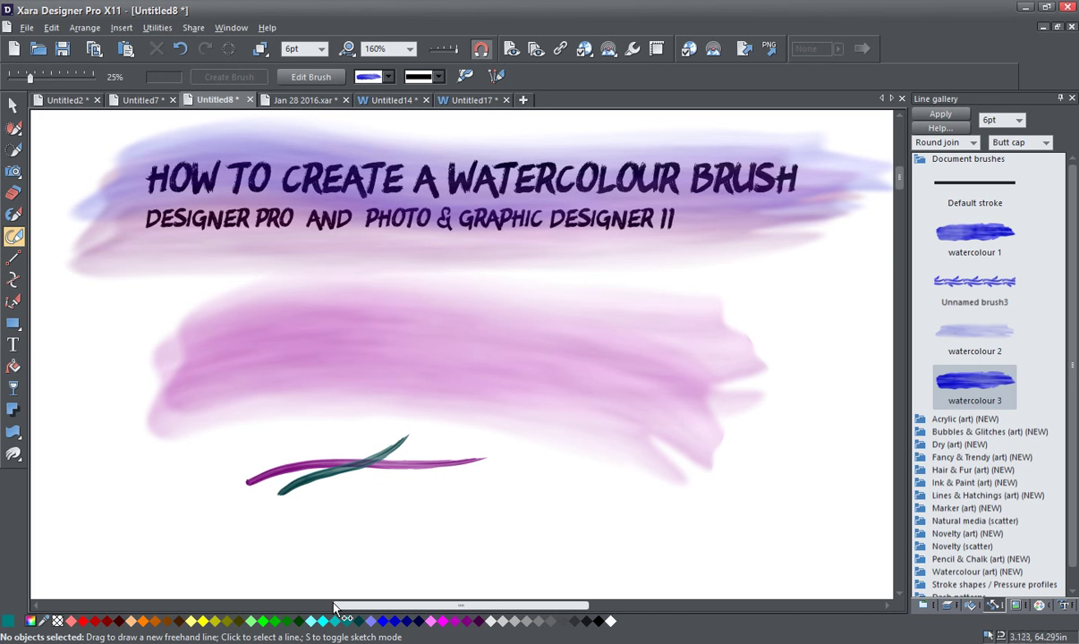
- Draw a long horizontal teal watercolour 3 stroke with a 24pt line width below the crossing strokes and select it
click(304, 47)
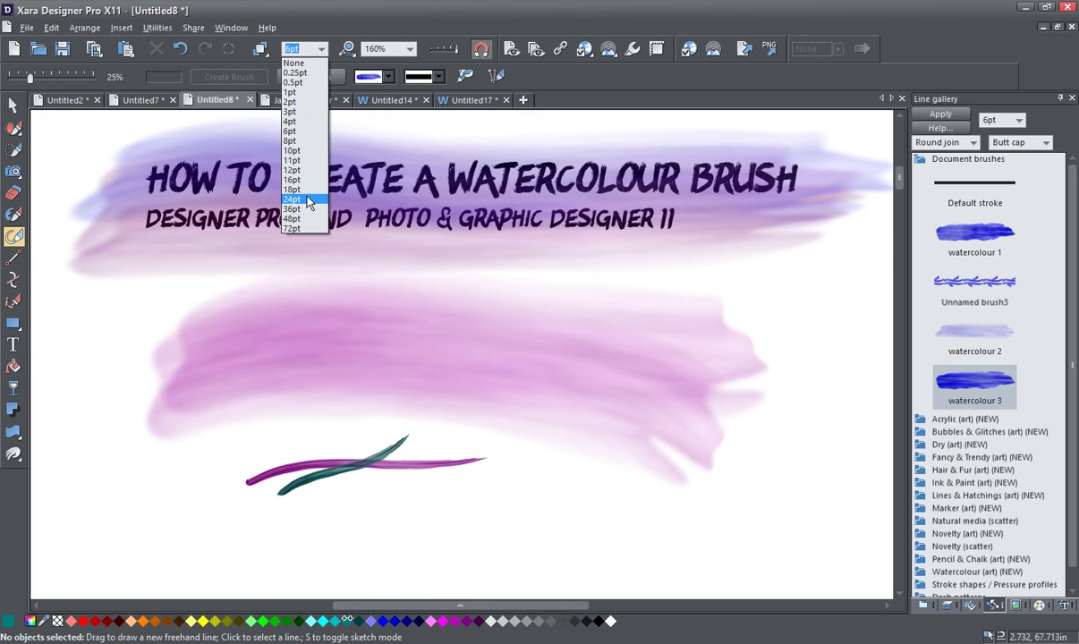
click(309, 205)
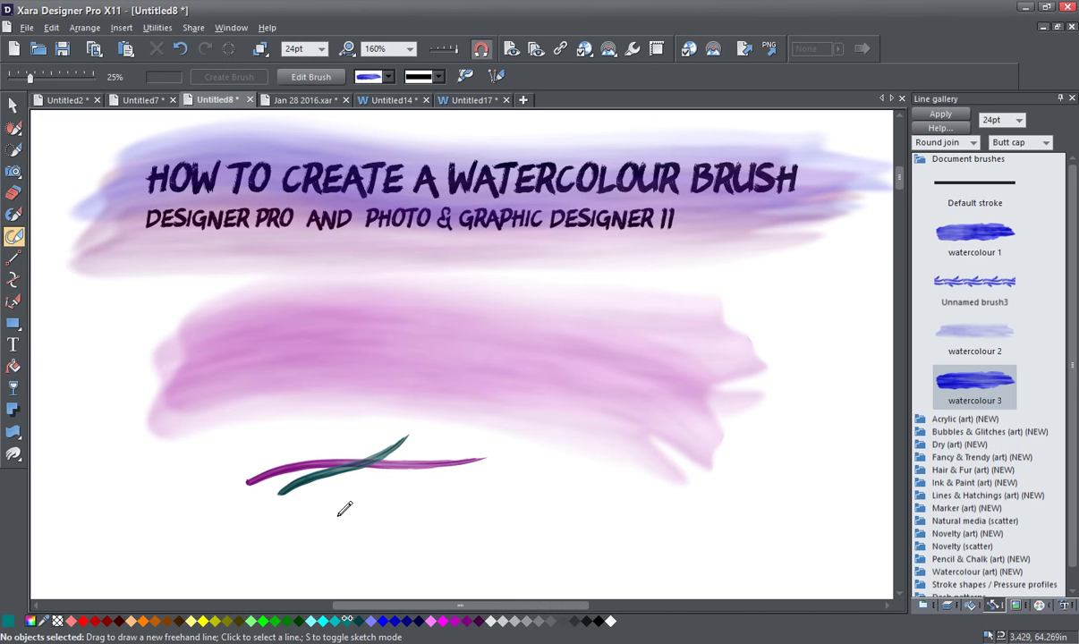
drag(238, 529, 645, 521)
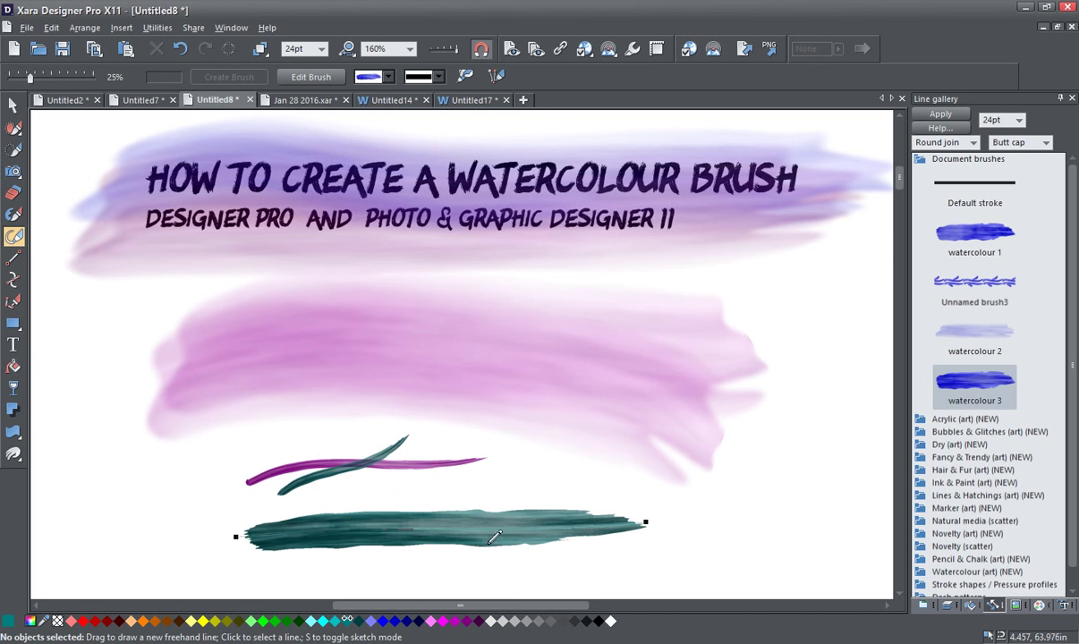
key(Escape)
click(394, 534)
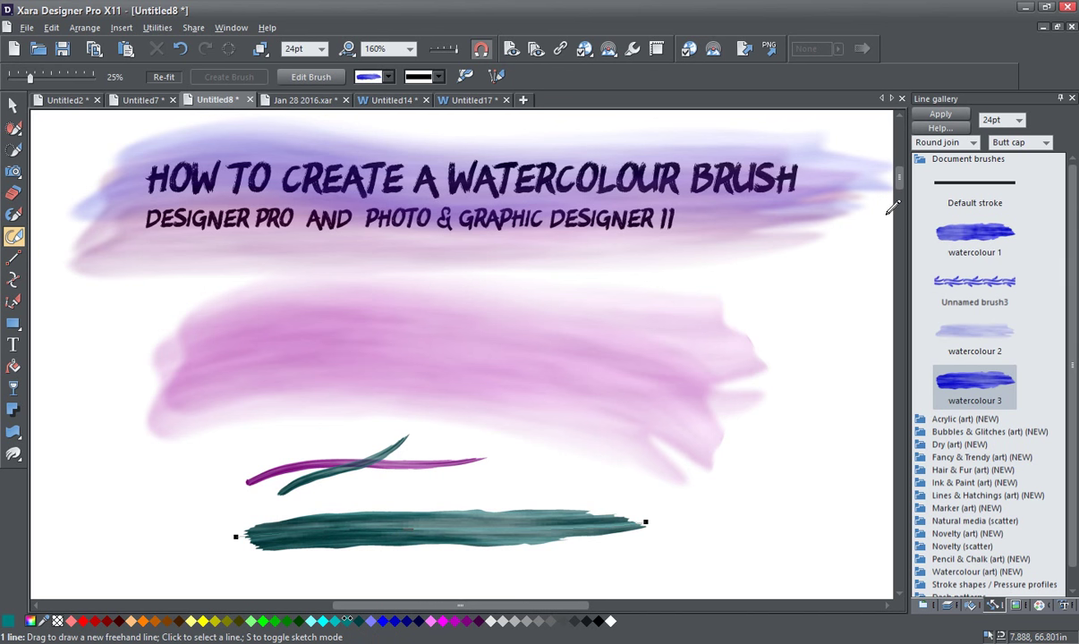
- Paint a horizontal rounded shape in an empty area of the page with the Shape Painter in Paint mode at size 100
drag(900, 183, 900, 208)
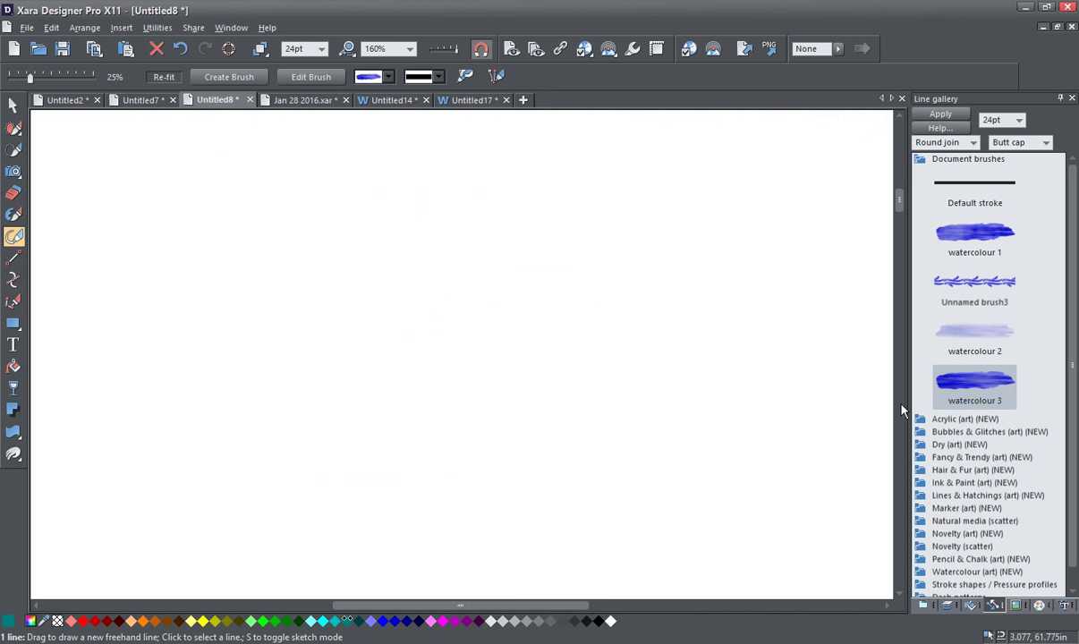
click(17, 217)
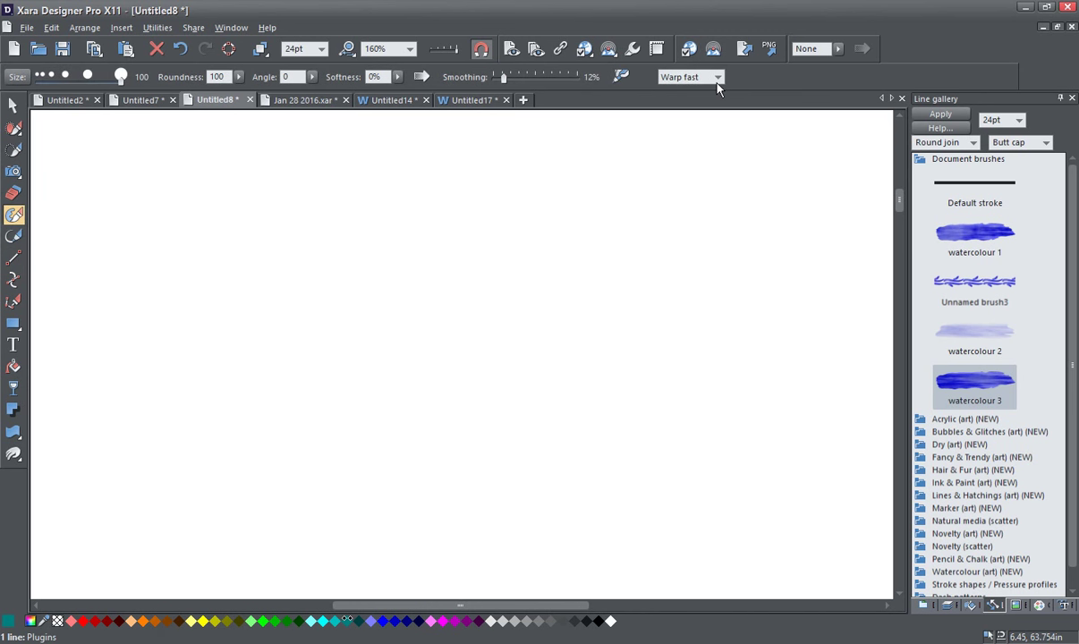
click(718, 78)
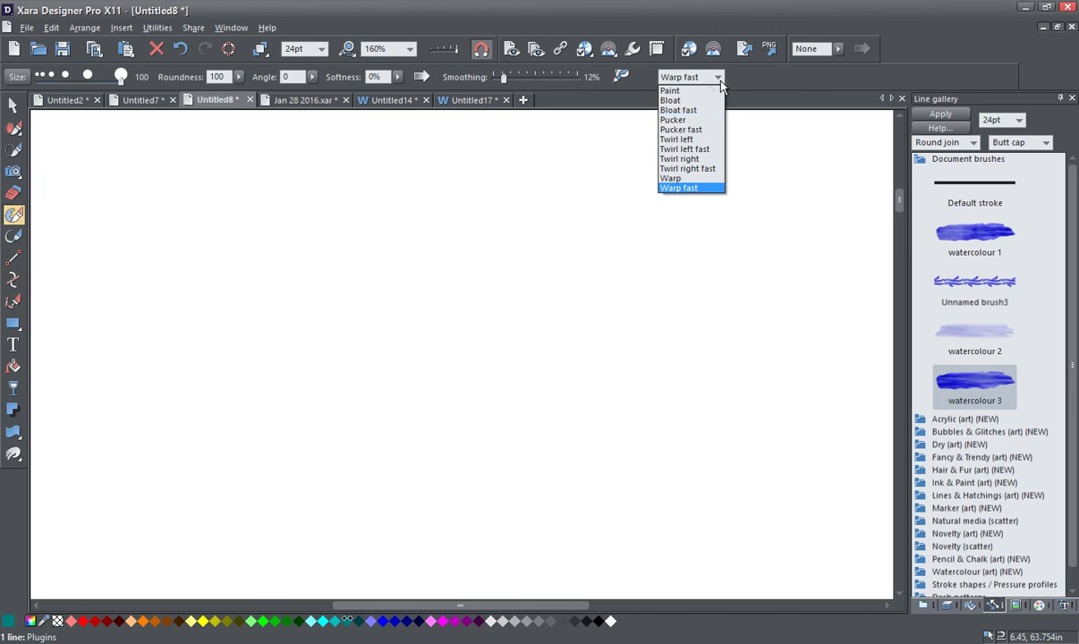
click(671, 91)
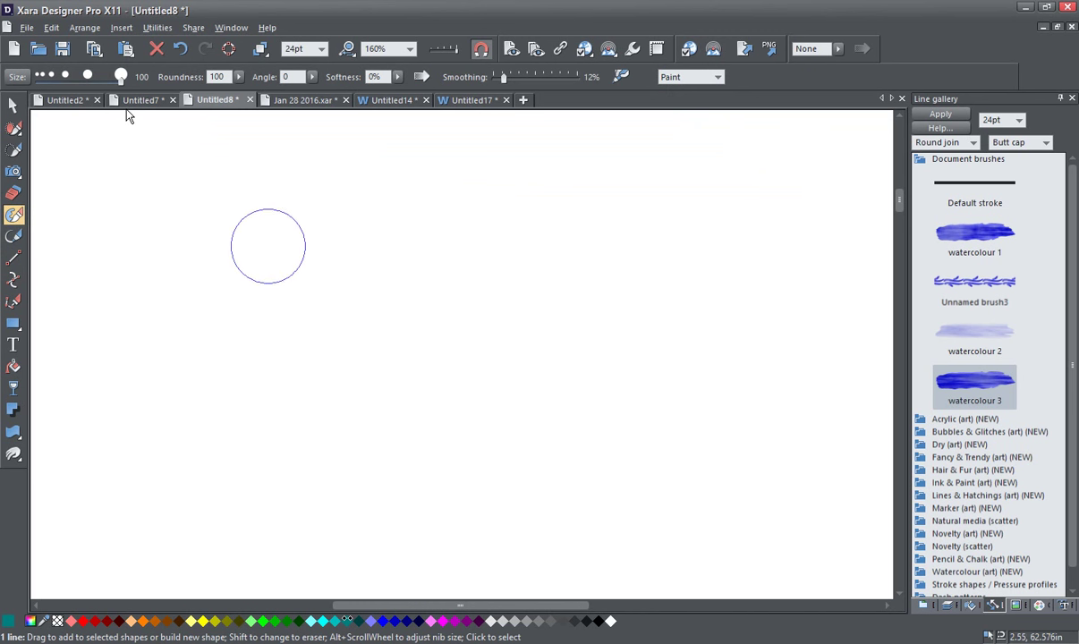
drag(261, 248, 466, 246)
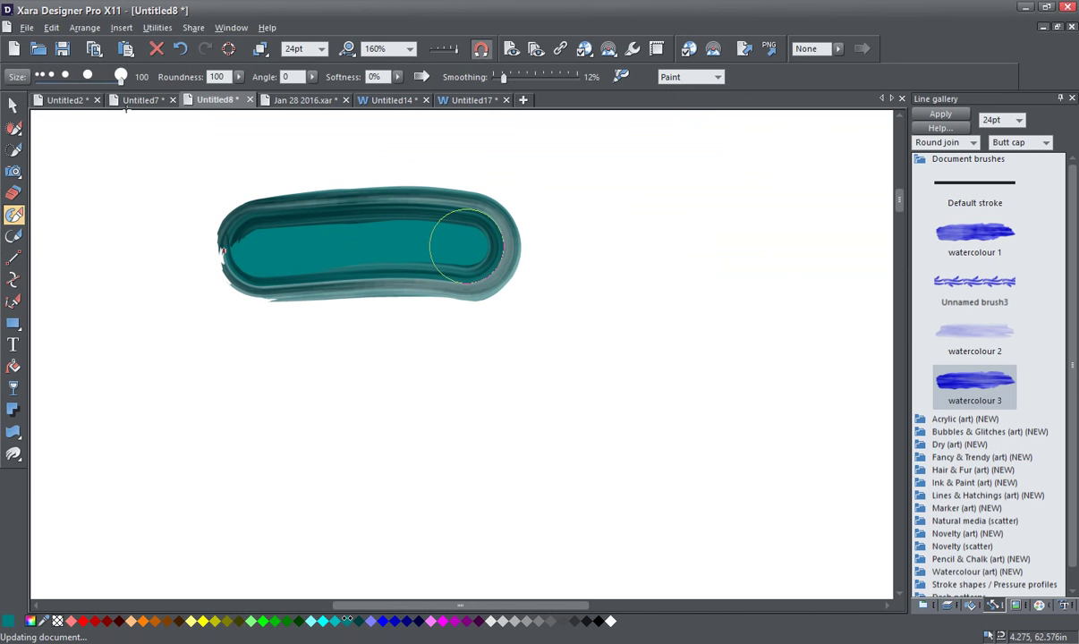
click(321, 51)
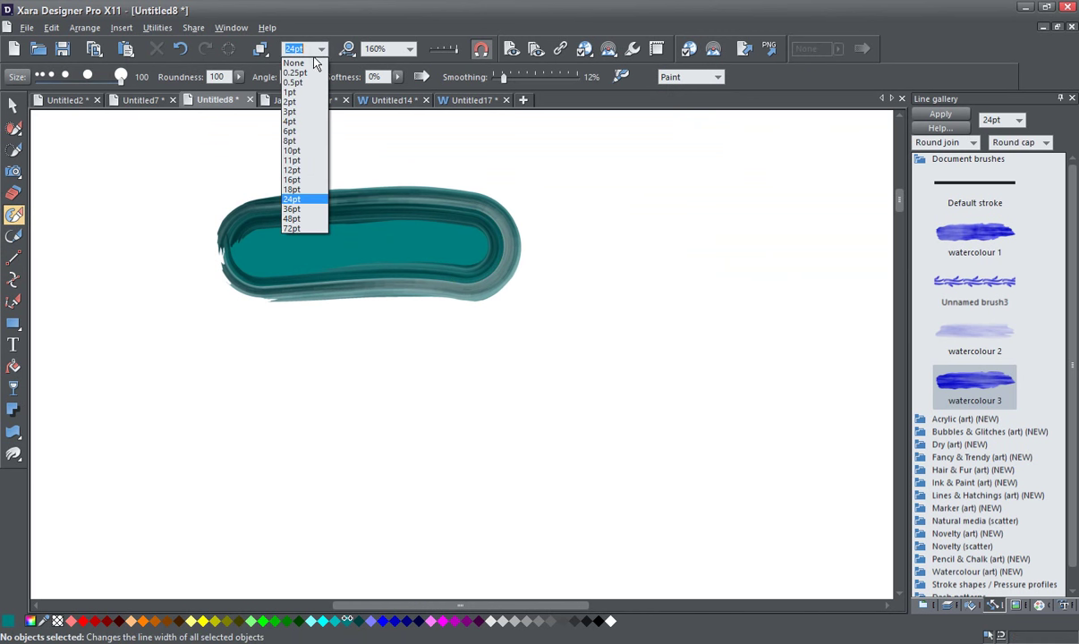
click(300, 62)
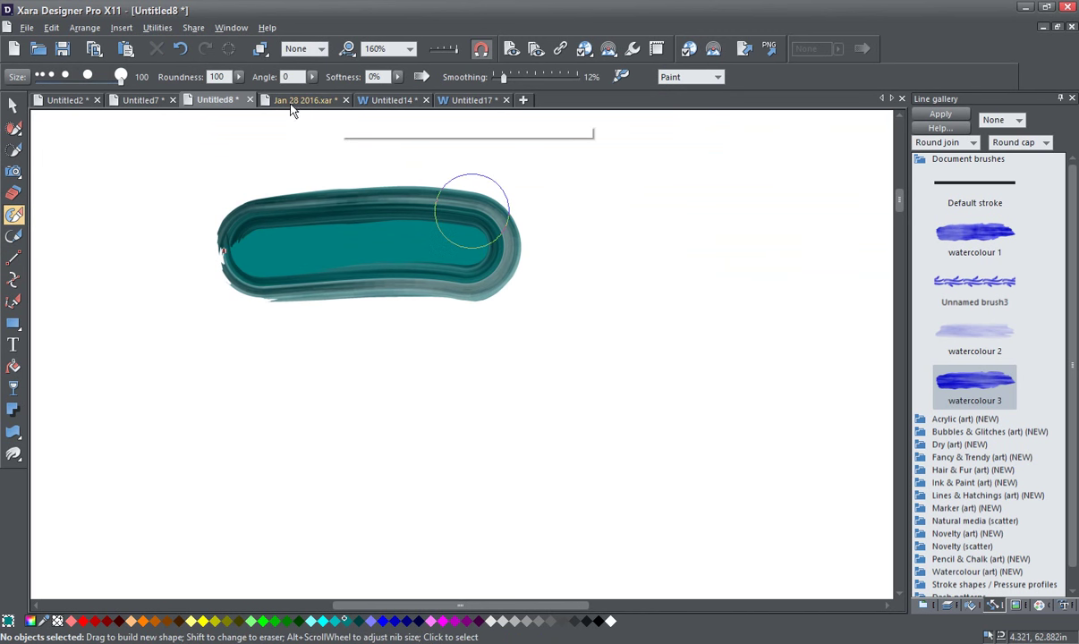
key(ctrl+z)
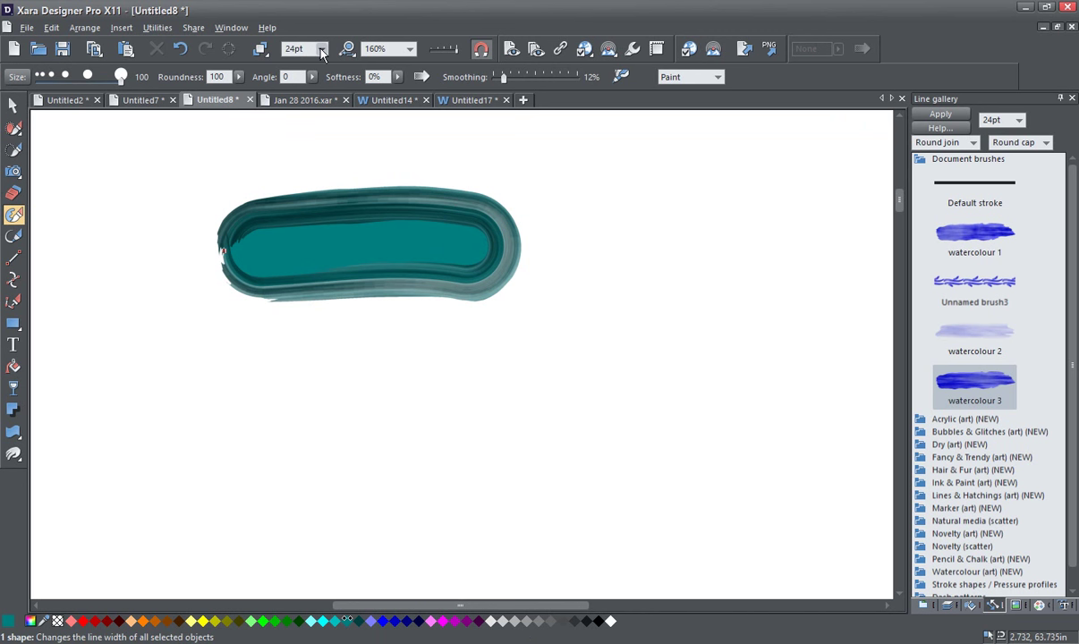
- Set the painted shape's outline width to 0.25pt and fill the shape with blue
click(322, 50)
click(312, 71)
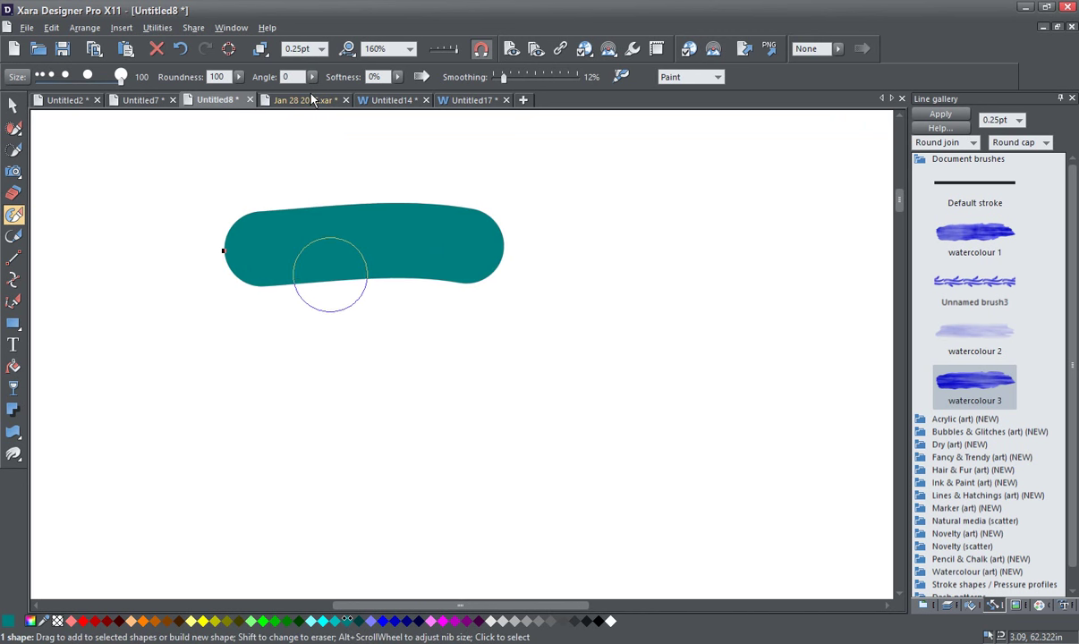
click(383, 622)
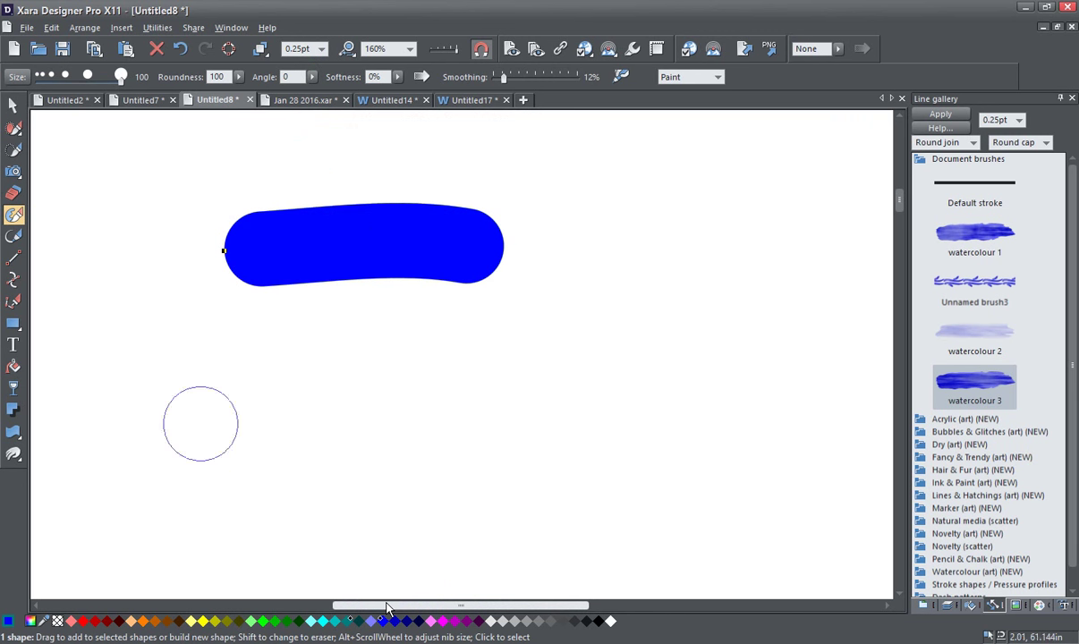
- Move the blue shape slightly down and to the right, and shrink it to about 1.54 in wide by 0.72 in high
click(14, 105)
click(358, 246)
drag(358, 246, 421, 271)
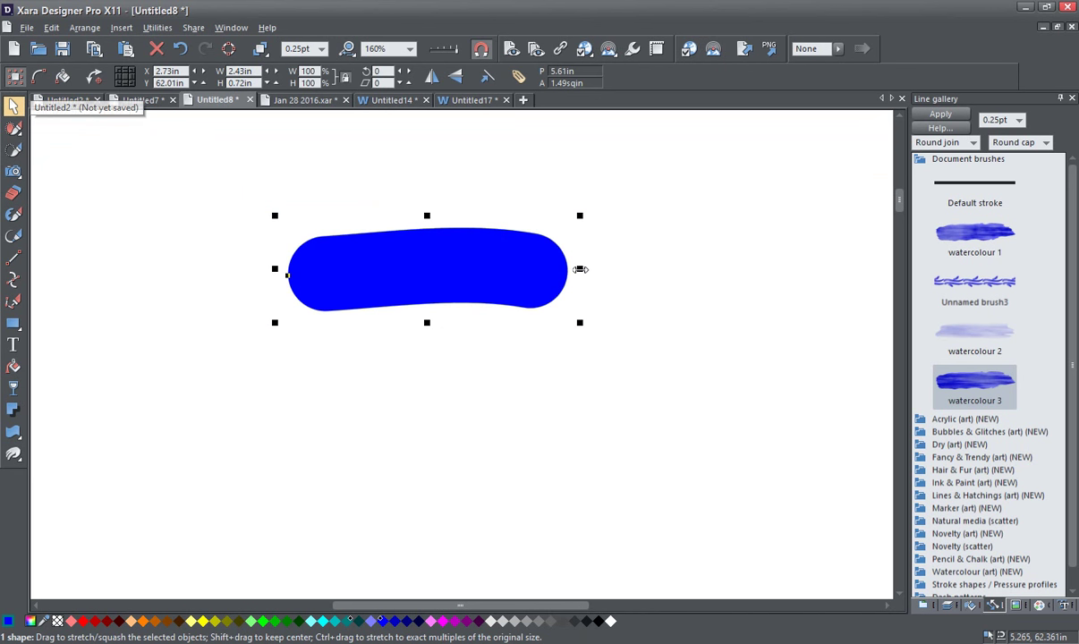
drag(580, 269, 581, 270)
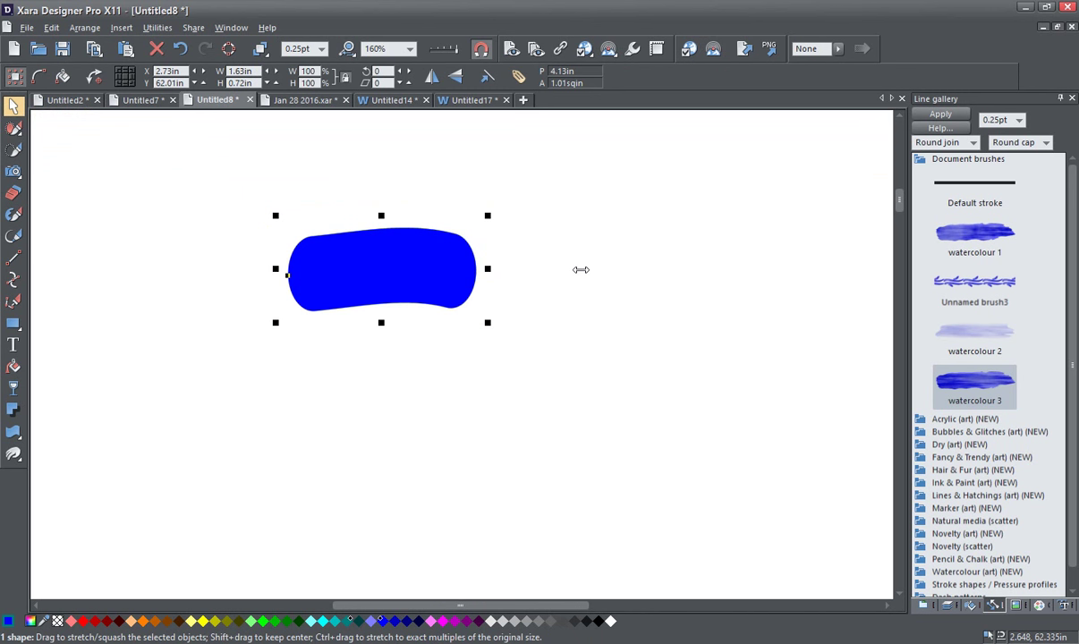
drag(577, 268, 582, 277)
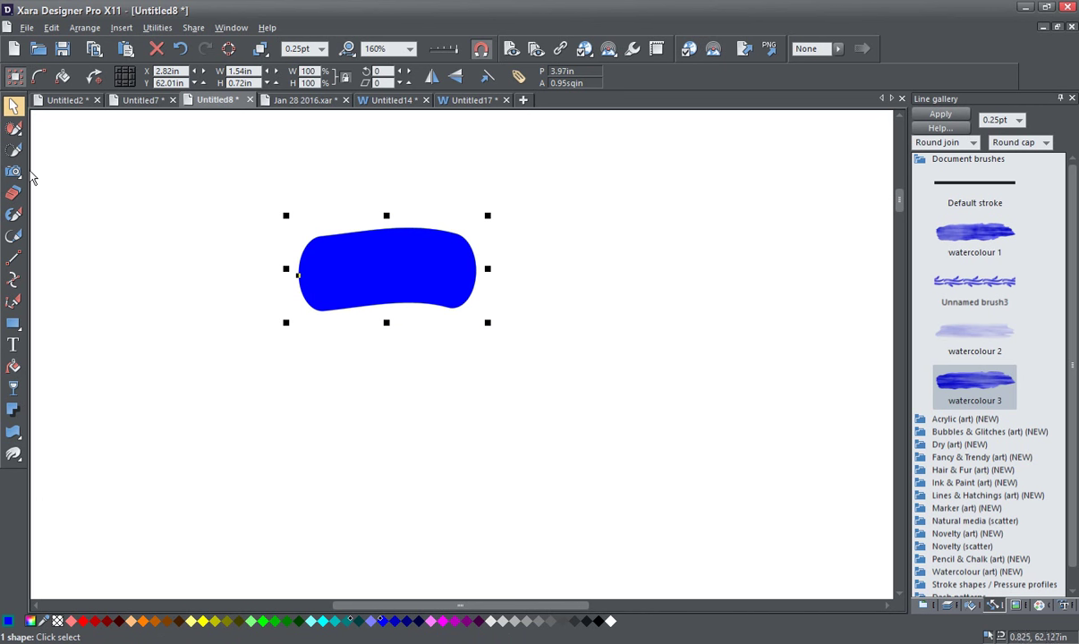
drag(28, 170, 31, 179)
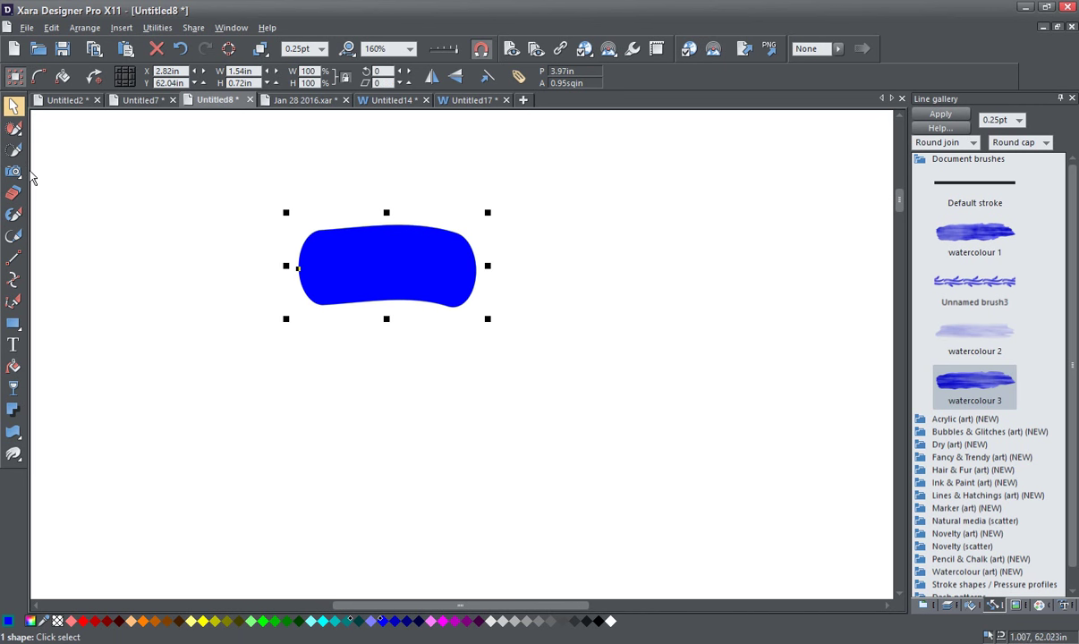
- Roughen the left end of the blue shape with the Shape Painter in Warp fast mode at nib size 29
click(15, 218)
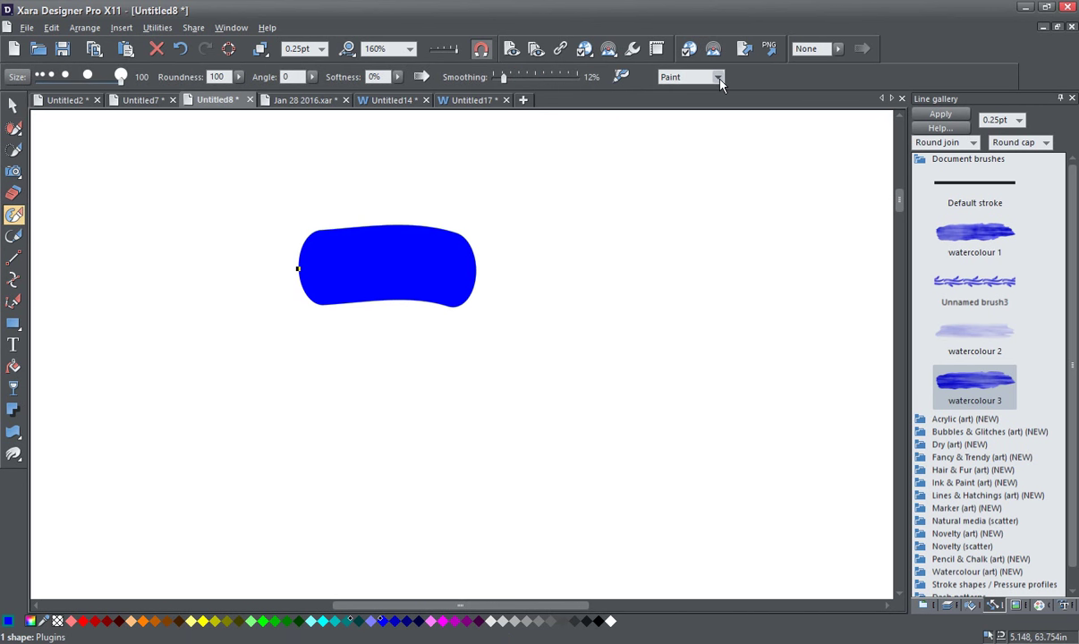
click(719, 79)
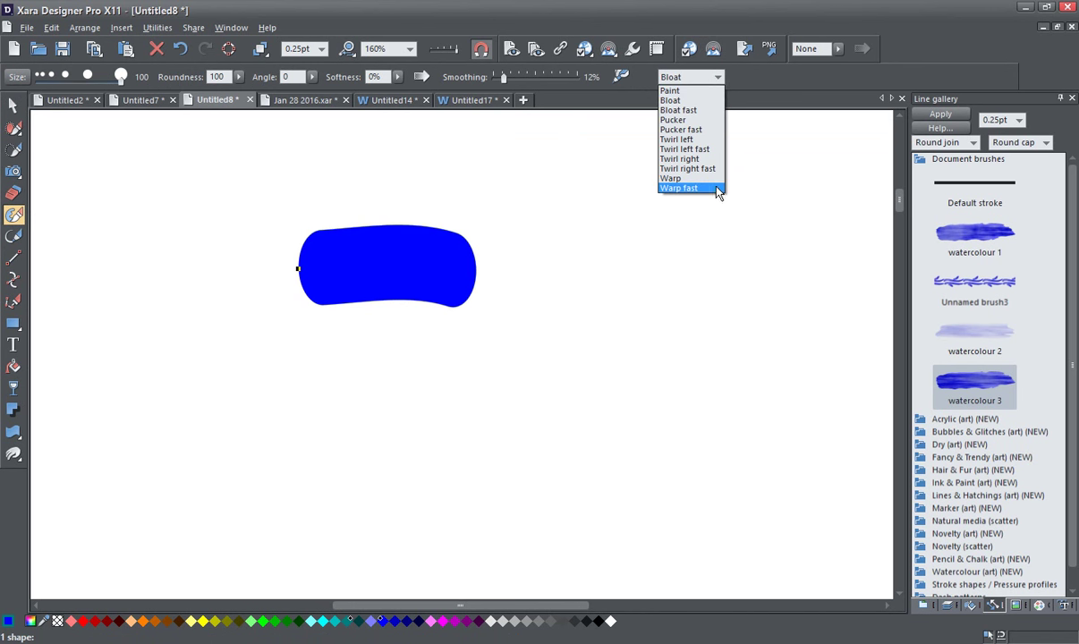
click(676, 183)
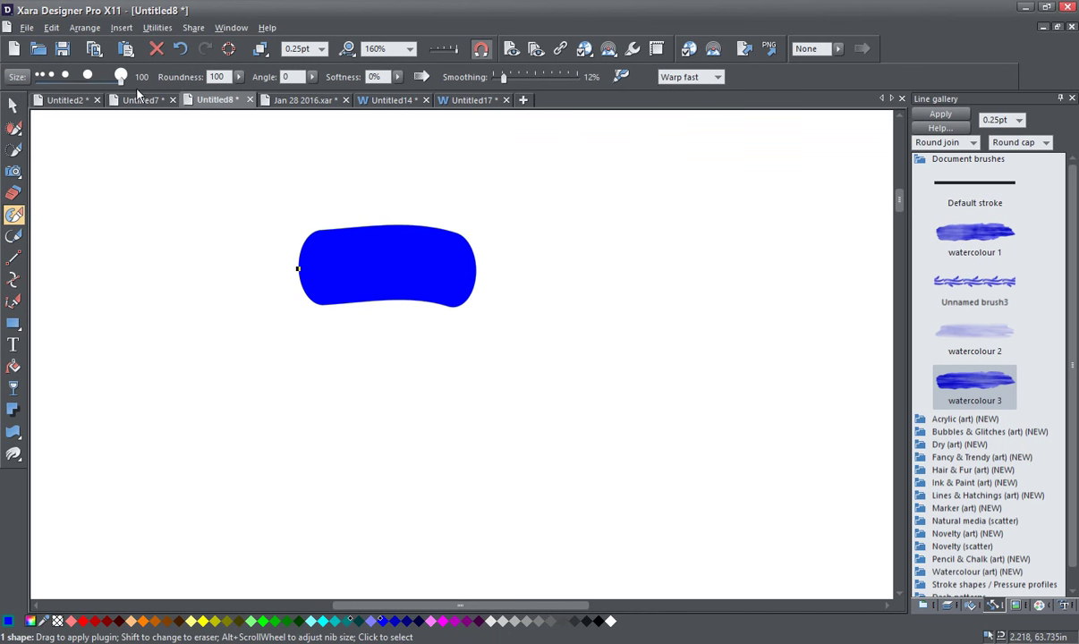
drag(121, 77, 52, 76)
mouse_move(315, 245)
mouse_down()
mouse_move(289, 240)
mouse_move(313, 240)
mouse_move(296, 233)
mouse_move(273, 246)
mouse_move(283, 272)
mouse_move(273, 274)
mouse_move(313, 289)
mouse_move(288, 297)
mouse_up()
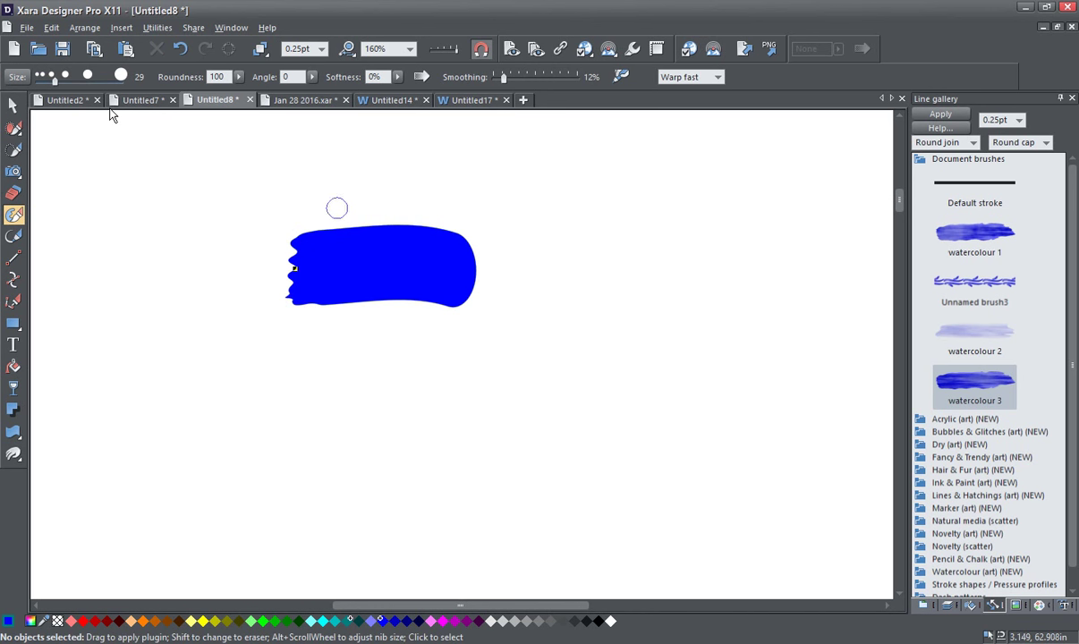
- Add finer ragged bristles to the shape's left end at nib sizes 21 and 10, and roughen its right end at size 32
click(54, 86)
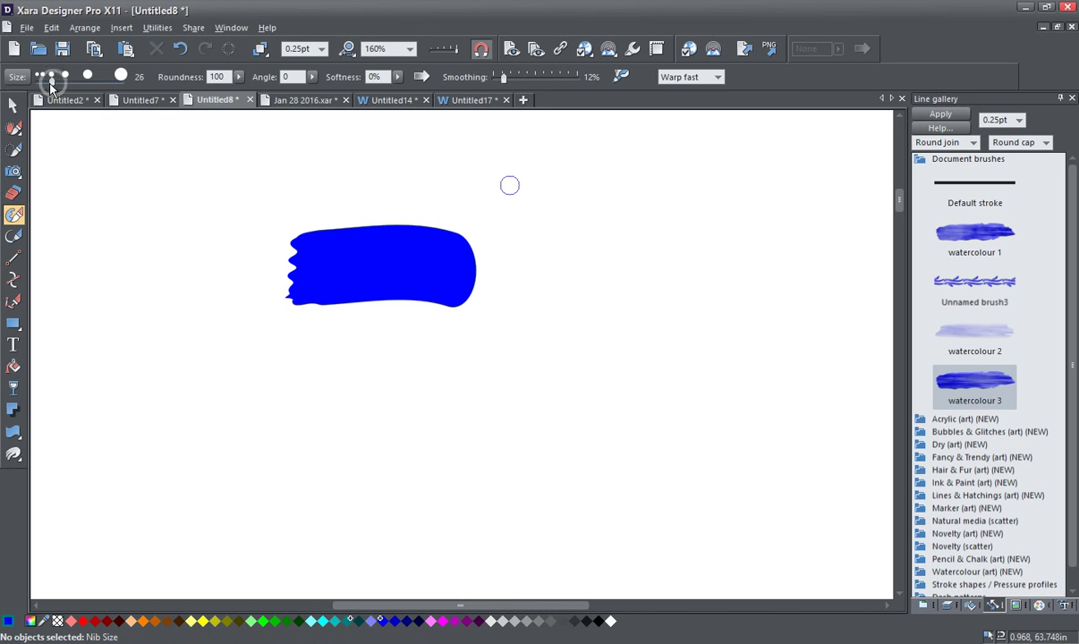
click(50, 87)
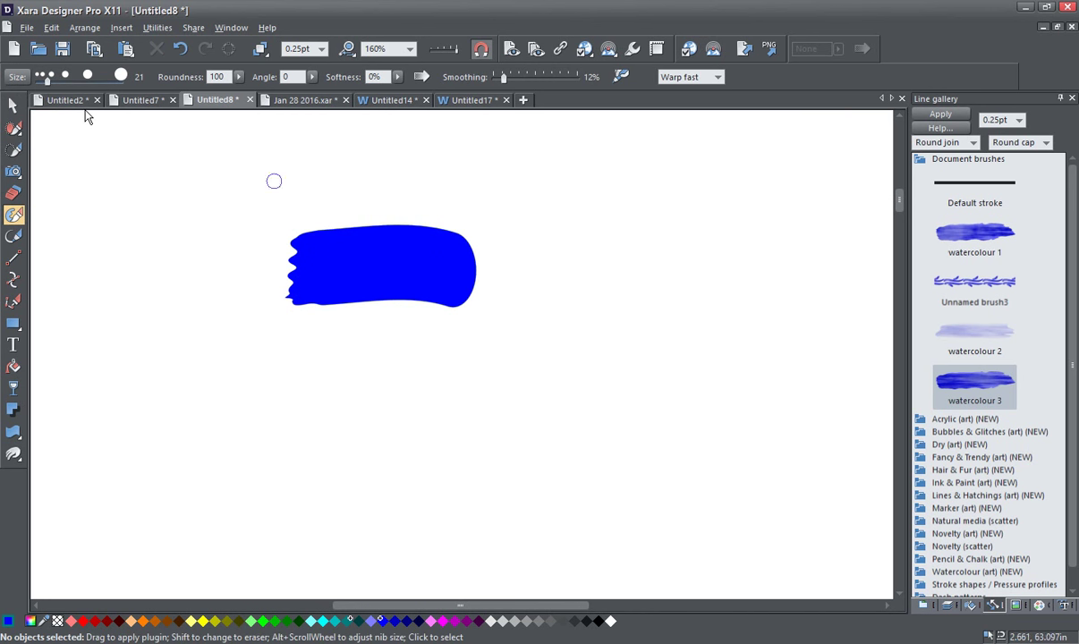
mouse_move(273, 254)
mouse_down()
mouse_move(284, 247)
mouse_move(286, 263)
mouse_up()
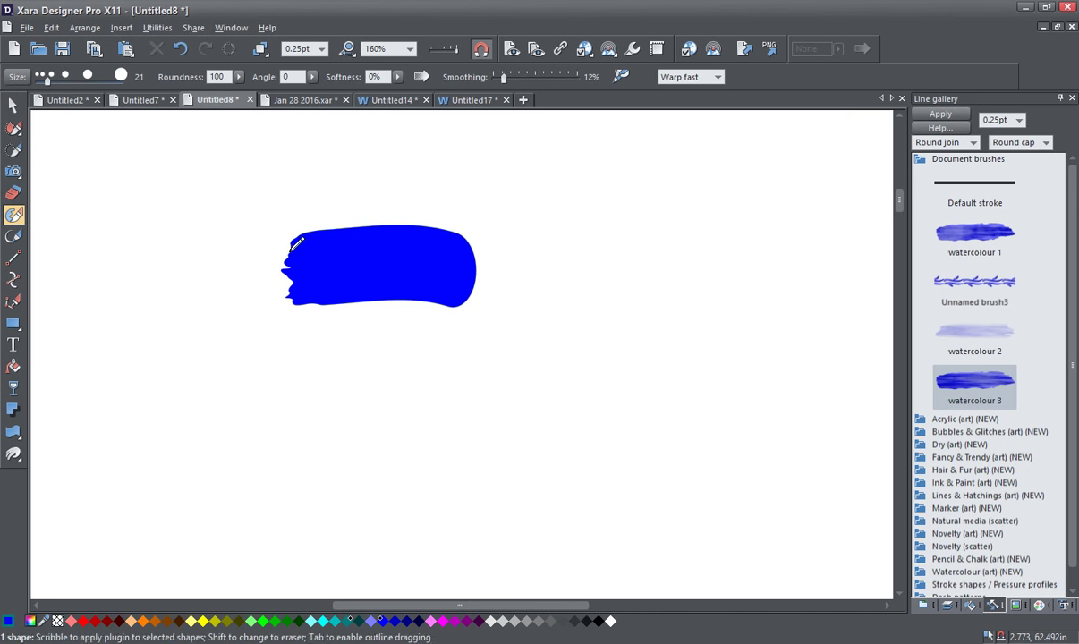
drag(44, 81, 40, 80)
click(287, 264)
mouse_move(306, 271)
mouse_down()
mouse_move(275, 242)
mouse_move(312, 238)
mouse_move(325, 270)
mouse_up()
click(292, 249)
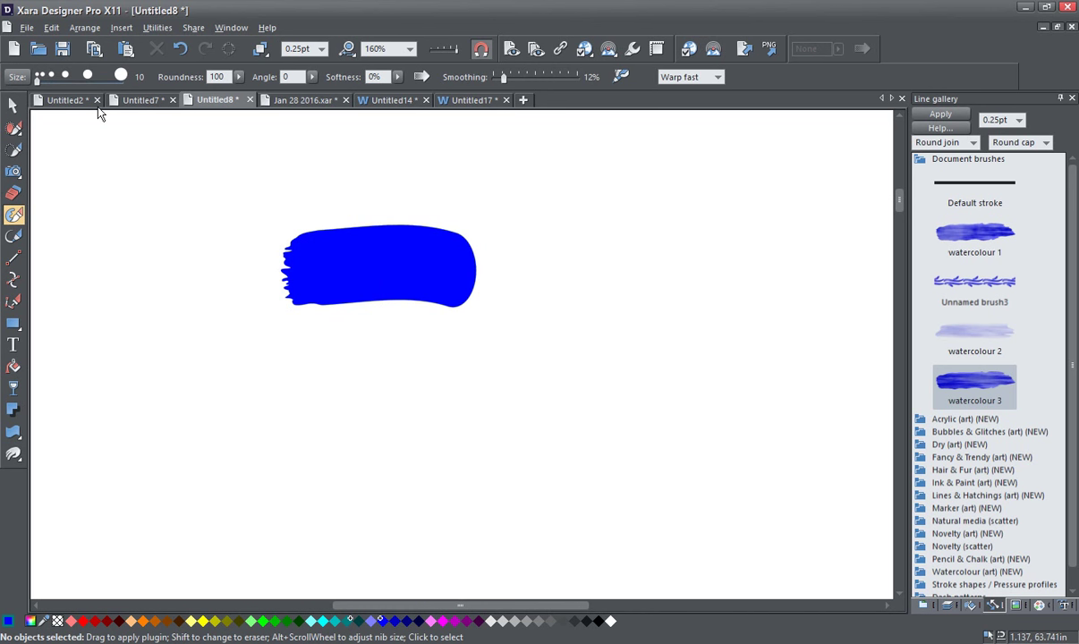
drag(42, 79, 58, 79)
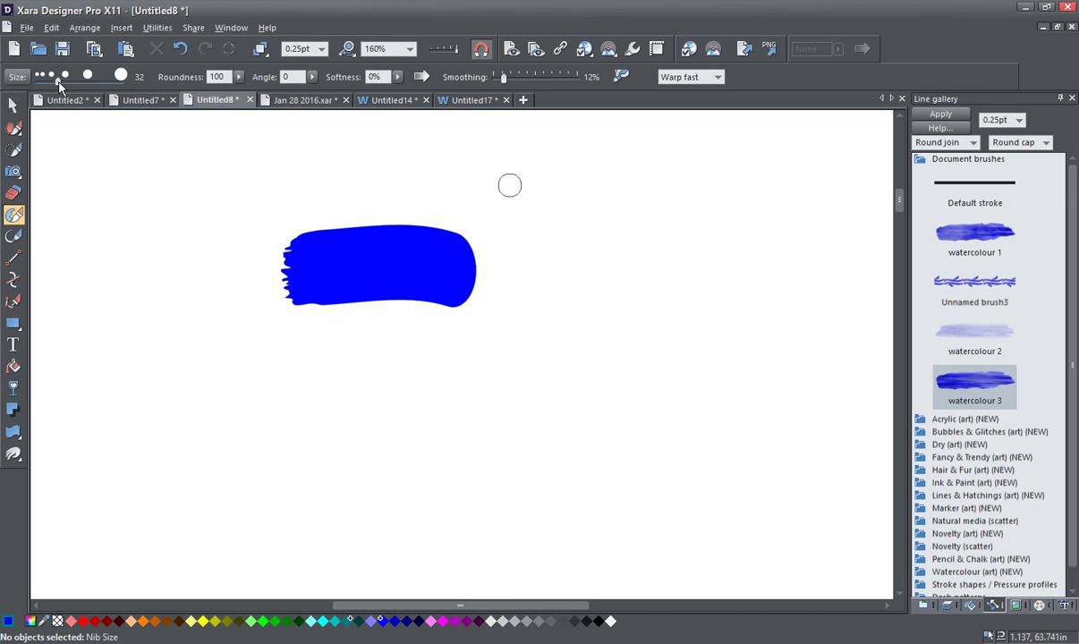
mouse_move(460, 243)
mouse_down()
mouse_move(487, 251)
mouse_move(482, 268)
mouse_move(496, 268)
mouse_move(453, 264)
mouse_move(485, 259)
mouse_move(455, 284)
mouse_move(485, 283)
mouse_move(444, 292)
mouse_move(479, 294)
mouse_move(446, 244)
mouse_move(480, 237)
mouse_up()
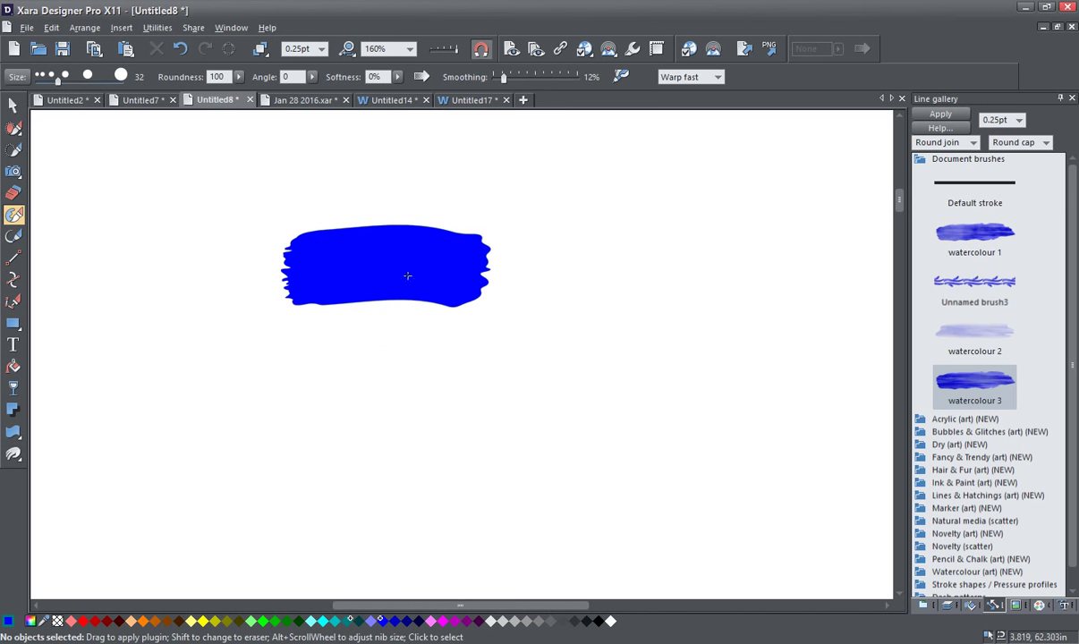
- Select the ragged blue shape and narrow it from its left side to about 1.39 in wide
click(13, 105)
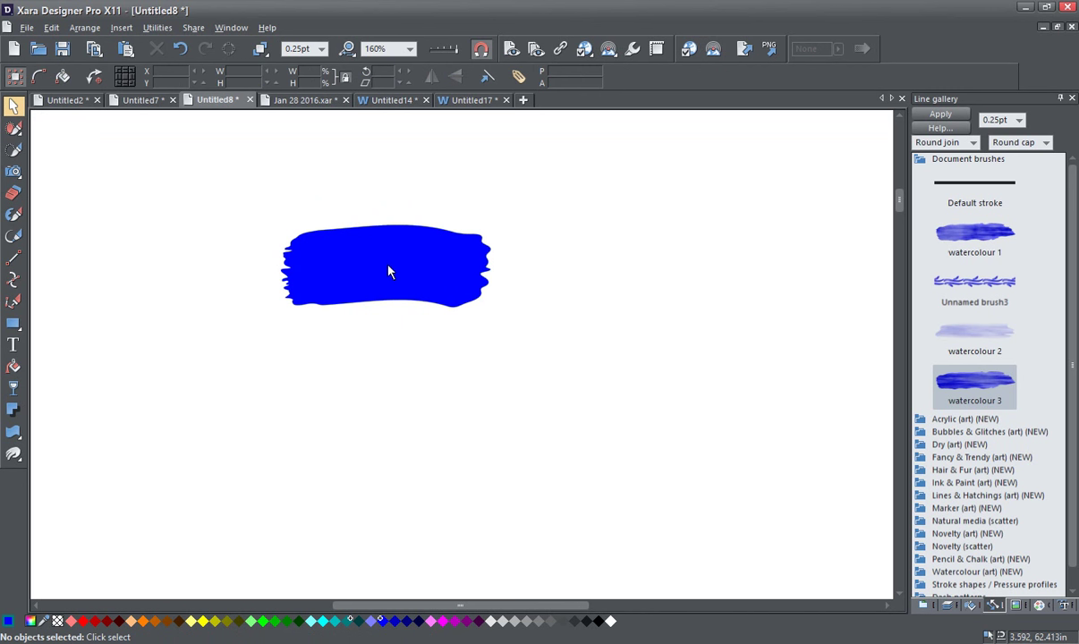
click(439, 272)
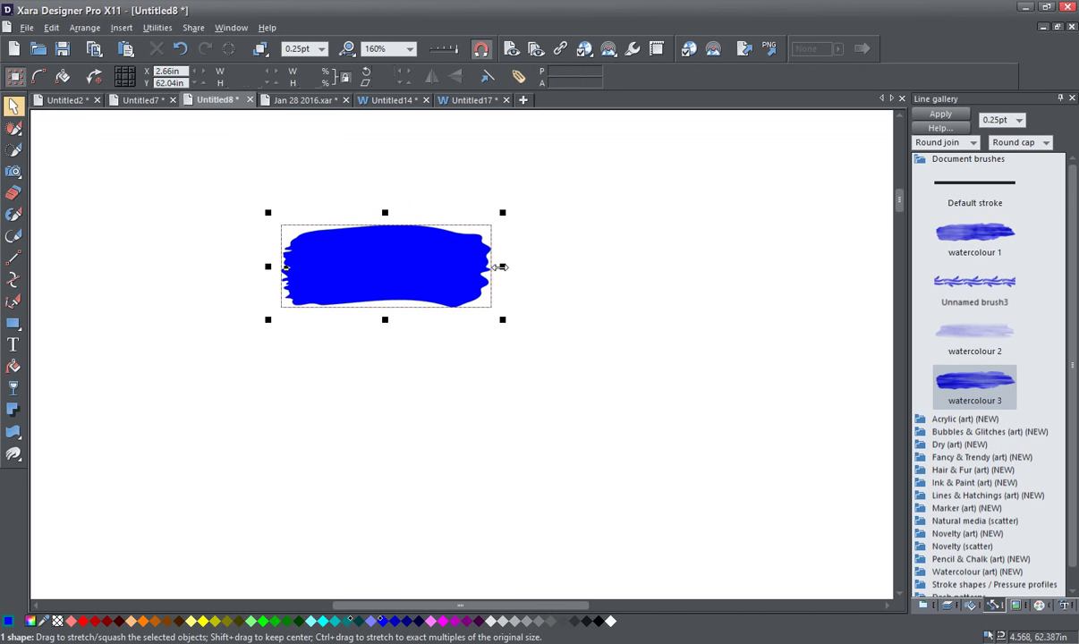
drag(502, 266, 453, 262)
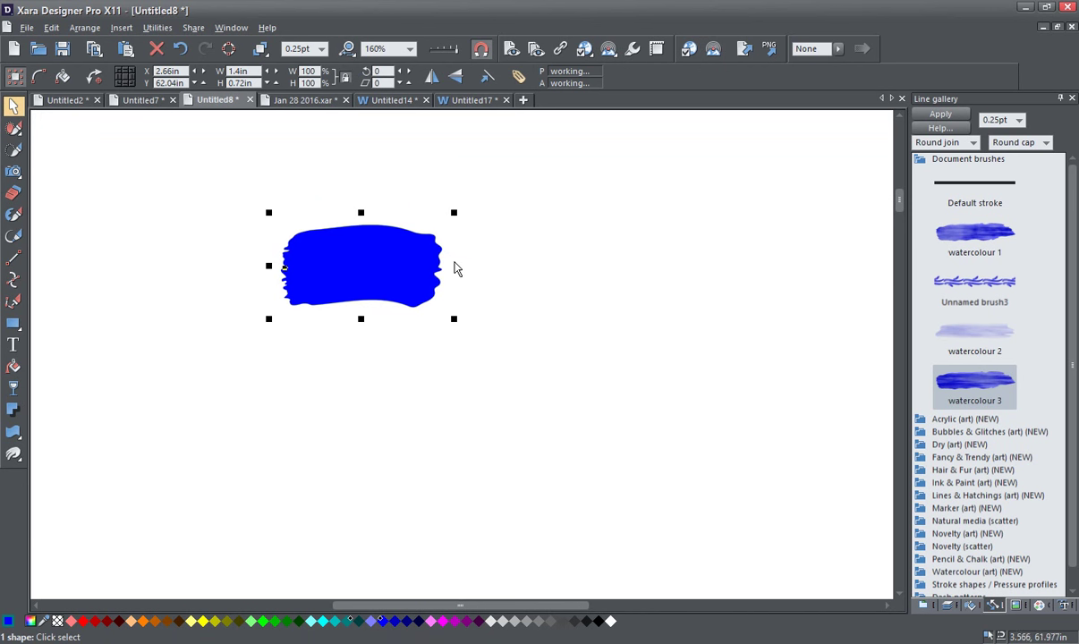
click(182, 49)
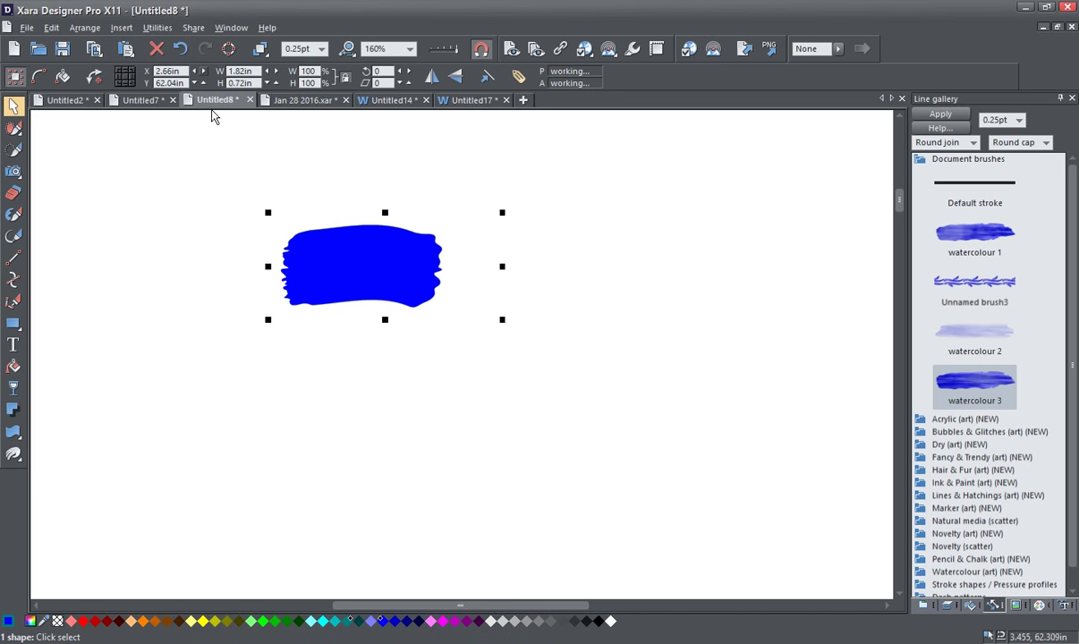
drag(283, 267, 334, 267)
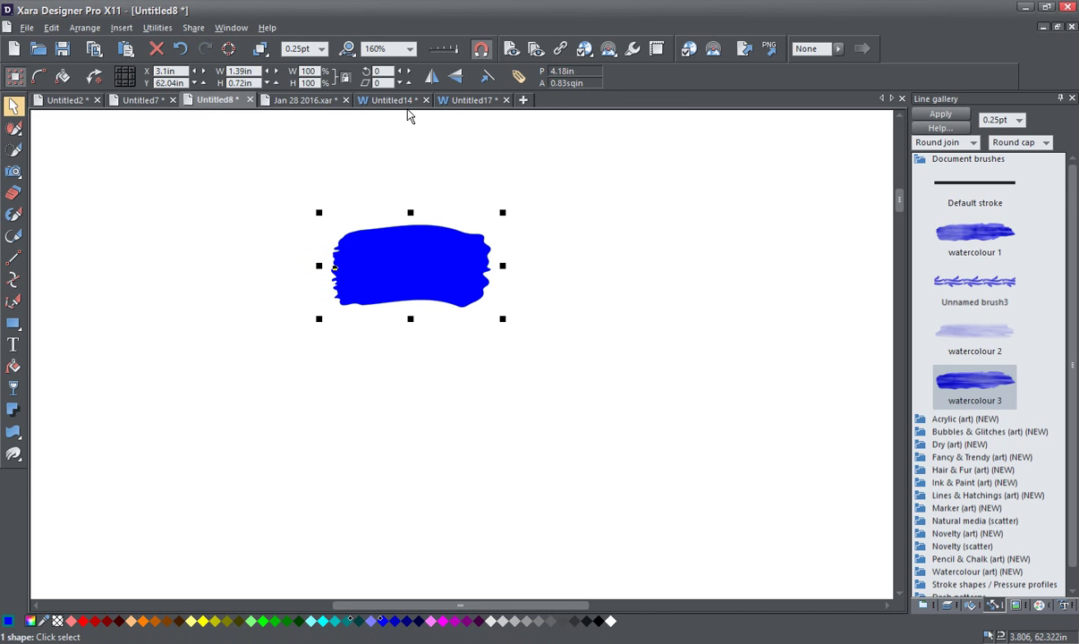
- Apply a Fractal clouds fill to the ragged blue shape
click(14, 369)
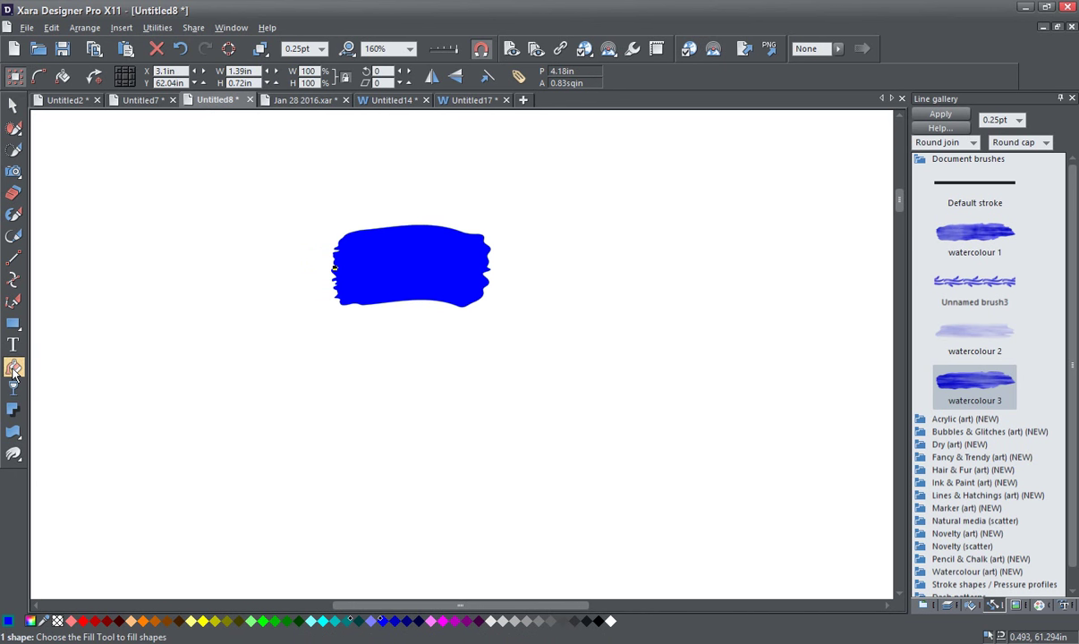
click(76, 76)
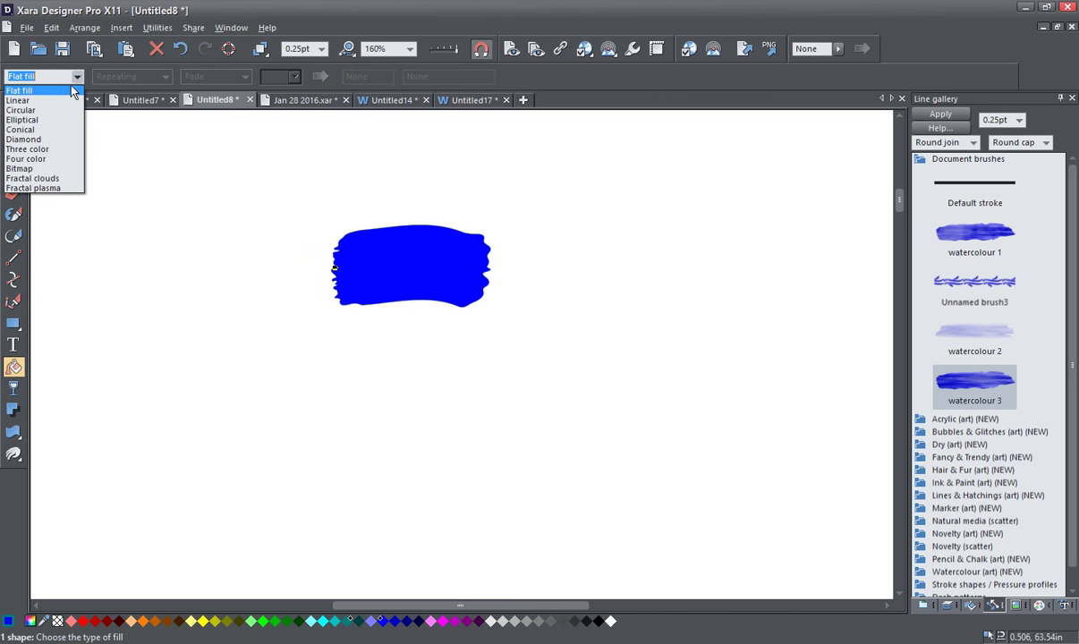
click(68, 173)
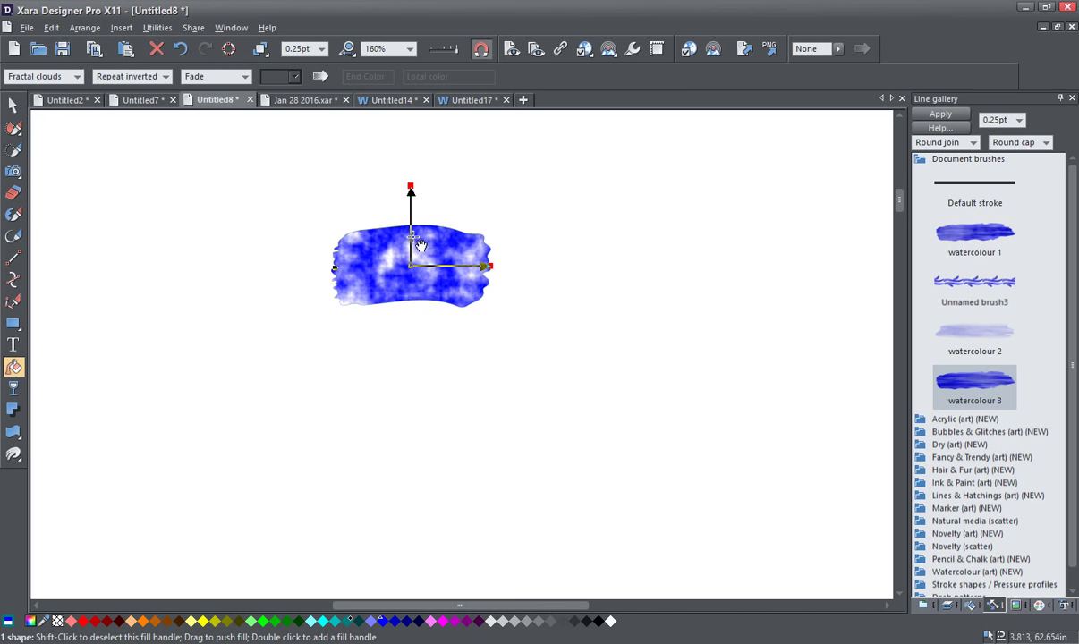
- Flatten the fractal fill vertically and stretch it horizontally into long streaks, with its origin moved well to the right of the shape
drag(411, 188, 414, 245)
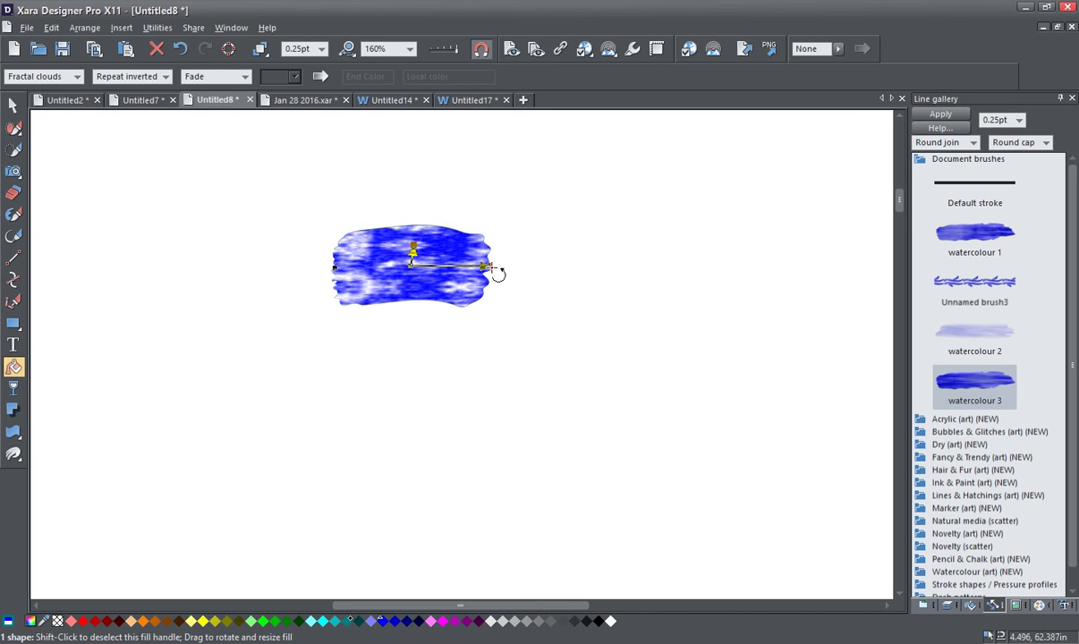
drag(494, 269, 589, 262)
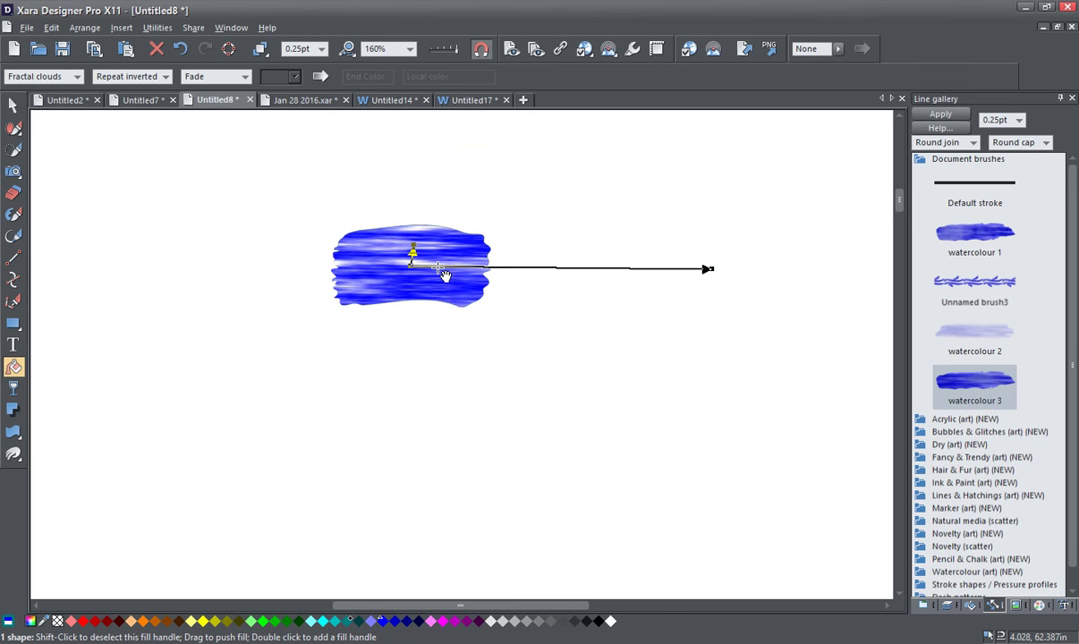
drag(438, 268, 707, 247)
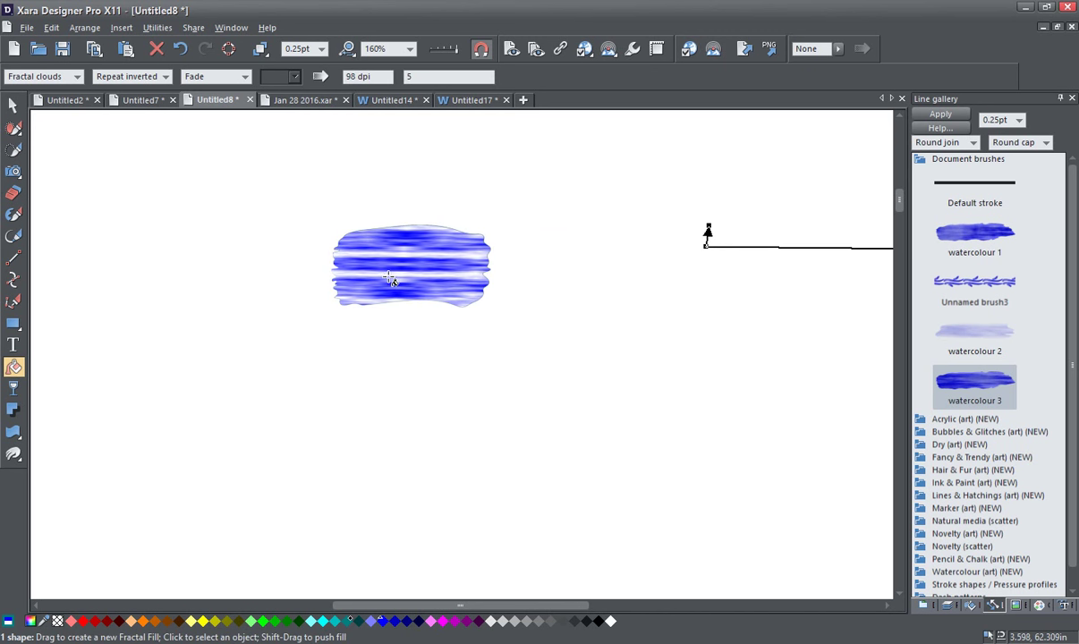
drag(366, 264, 381, 259)
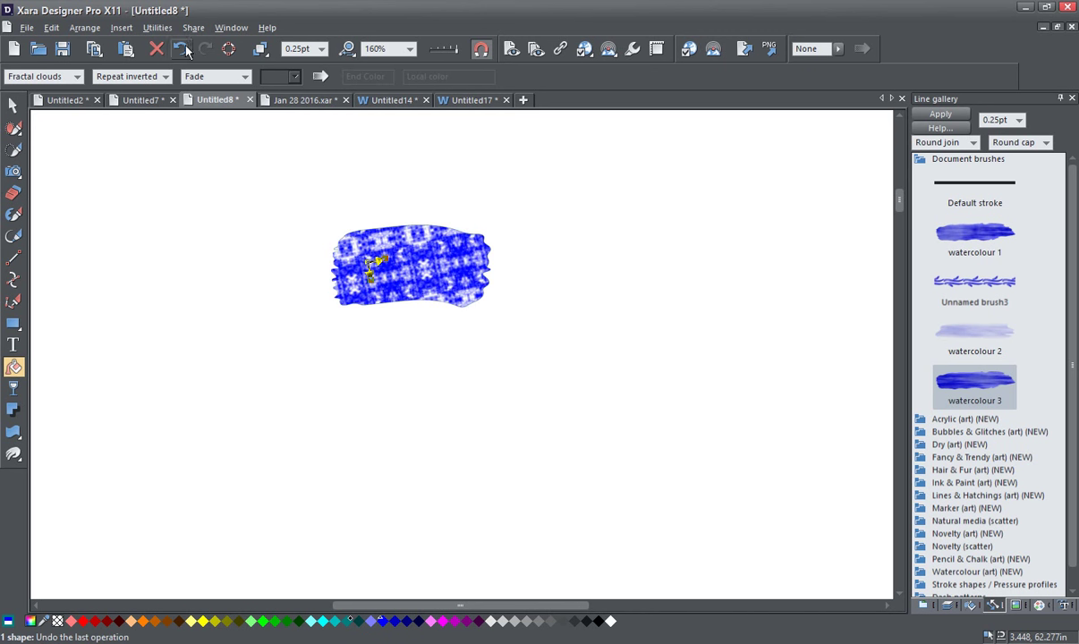
click(180, 49)
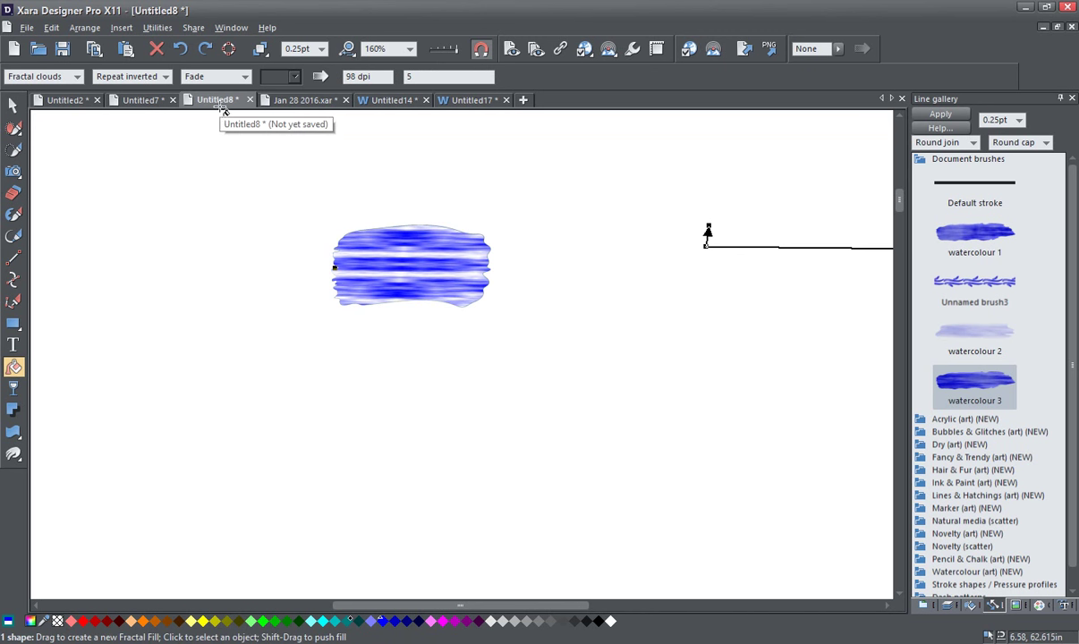
drag(707, 246, 737, 194)
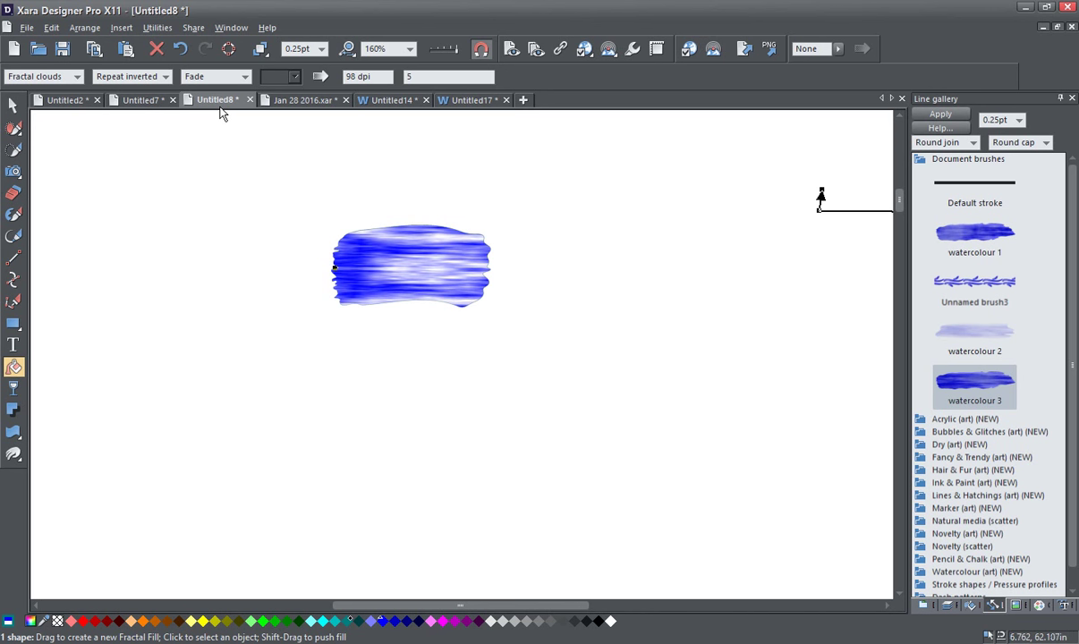
drag(554, 606, 619, 596)
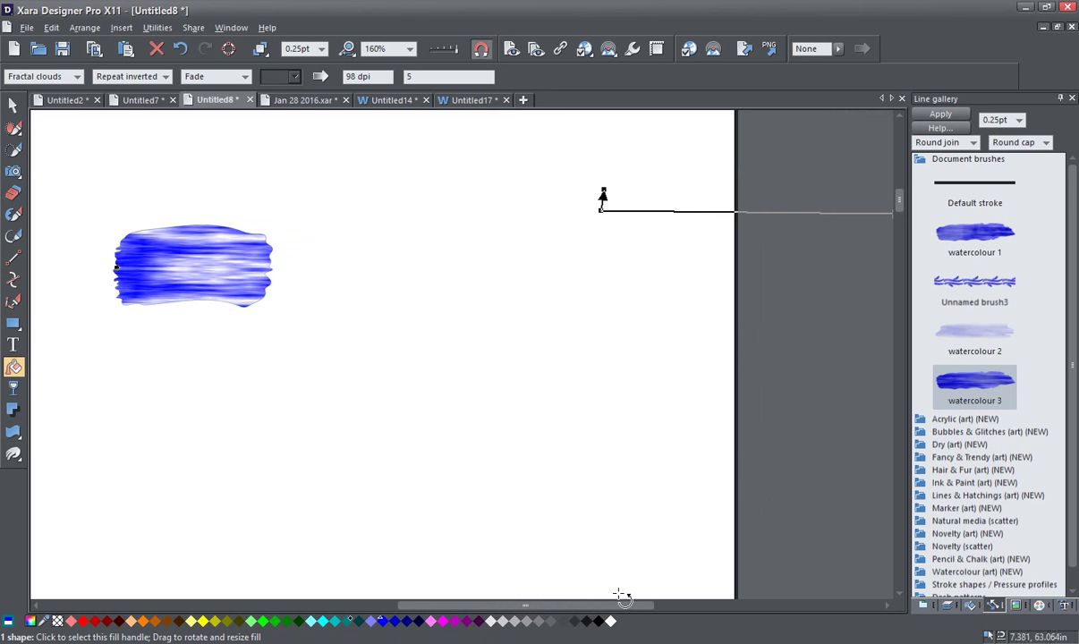
click(607, 196)
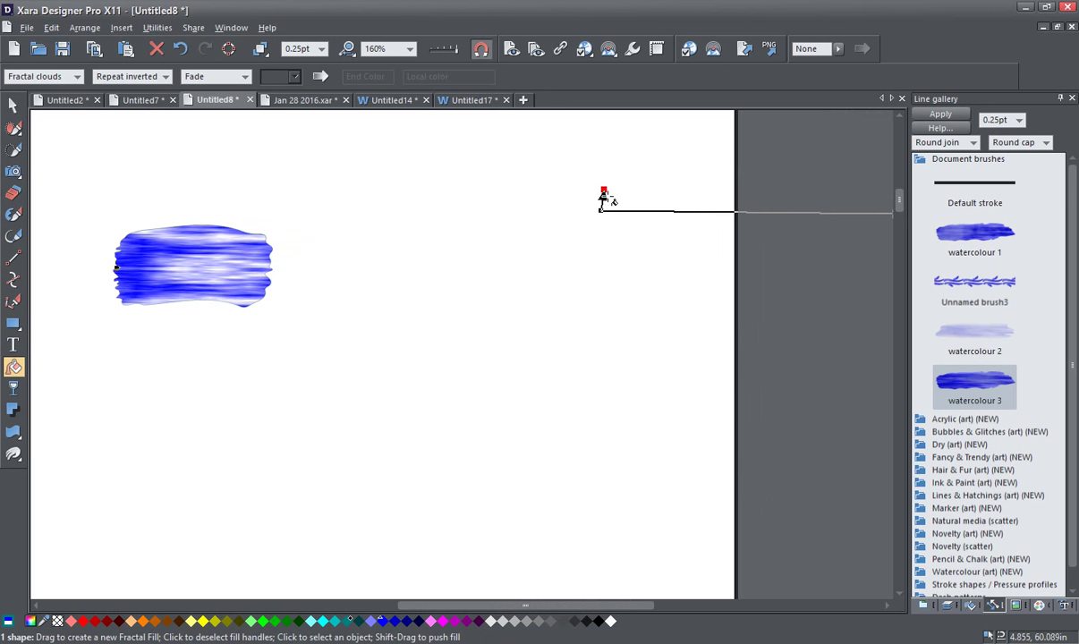
click(374, 622)
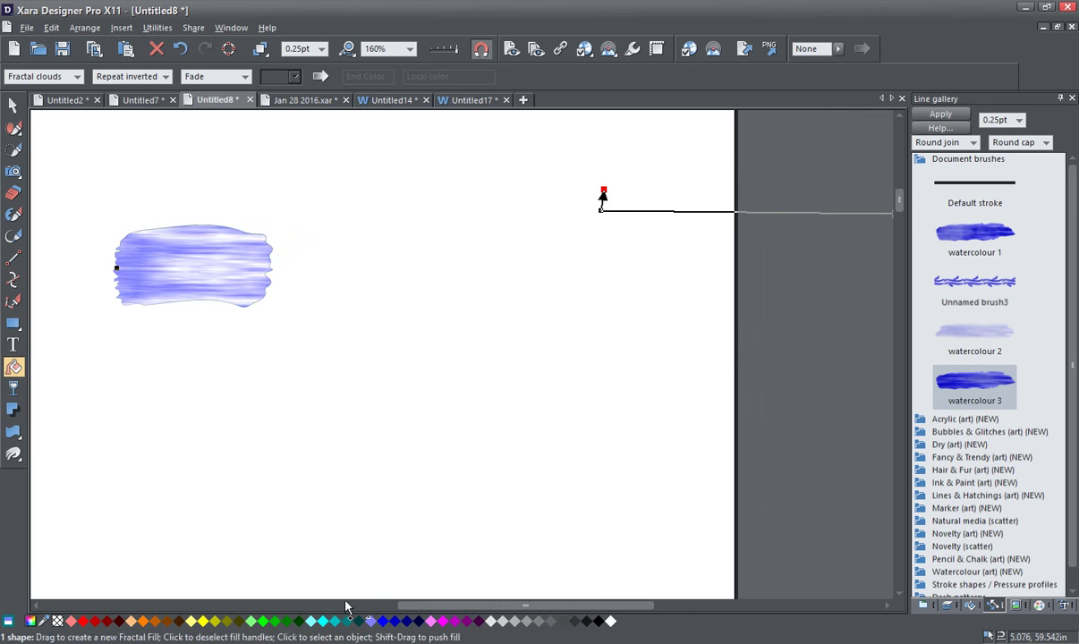
click(176, 56)
click(177, 55)
- Set the fractal fill's start colour to light blue
click(601, 211)
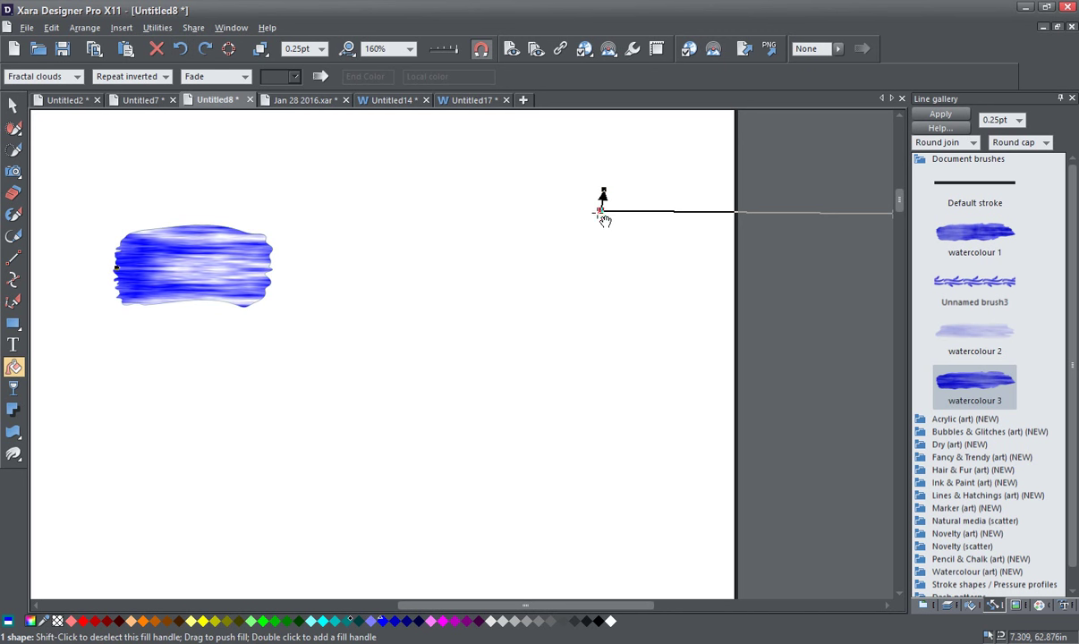
click(370, 622)
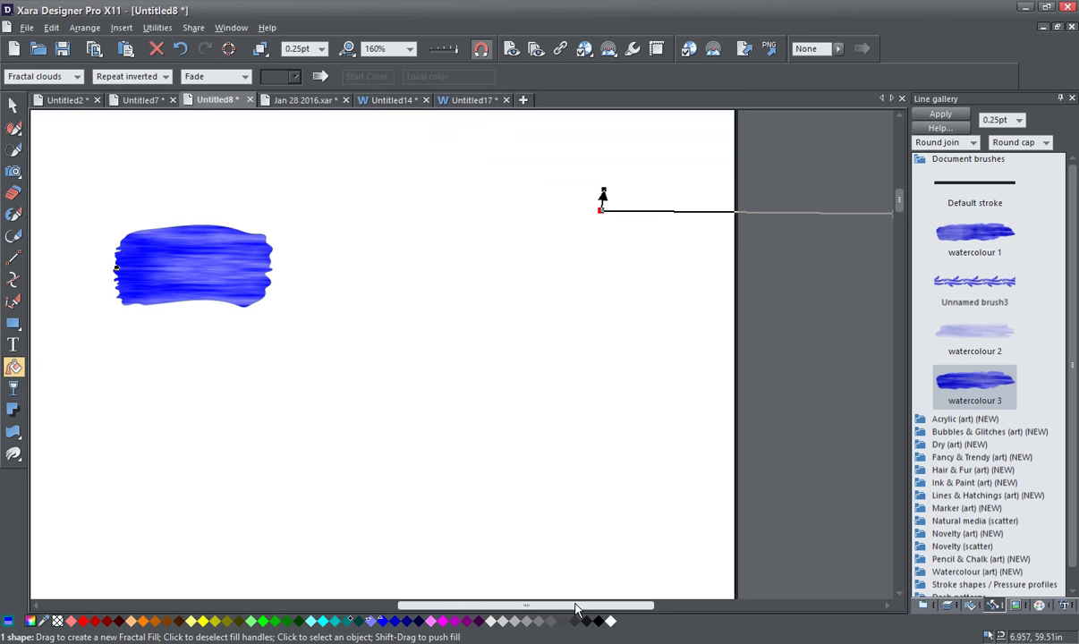
drag(576, 608, 506, 607)
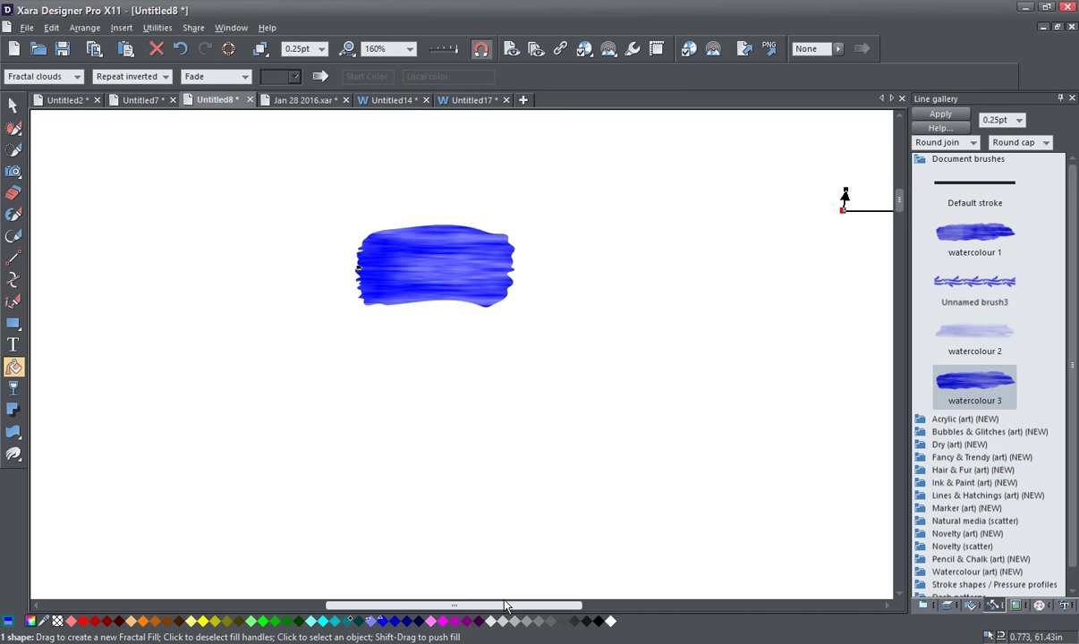
- Apply a Fractal clouds transparency to the streaked blue shape
click(16, 390)
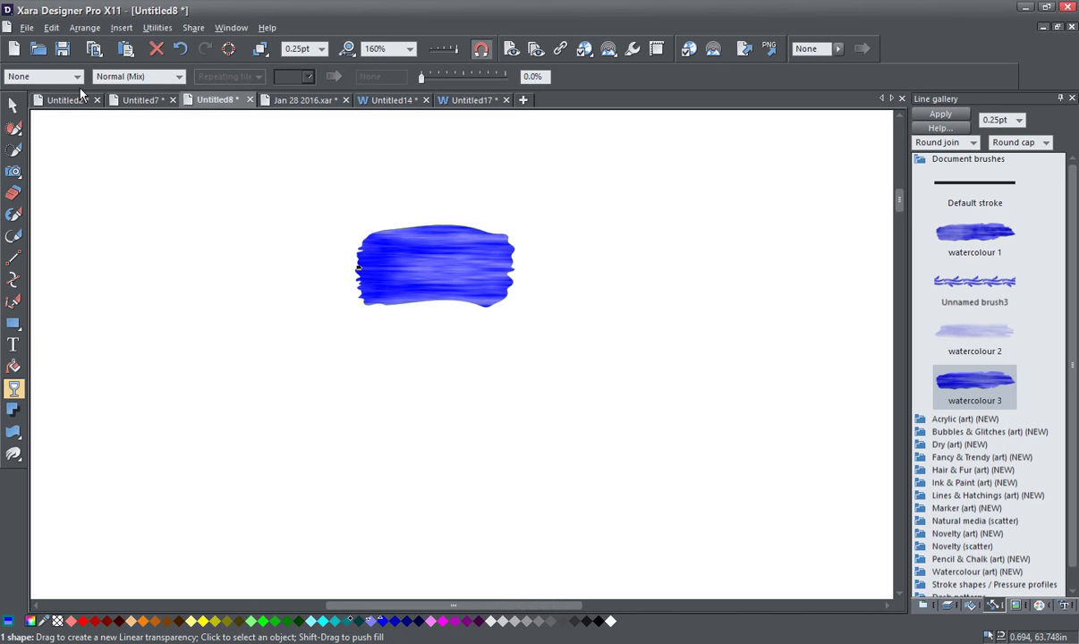
click(75, 77)
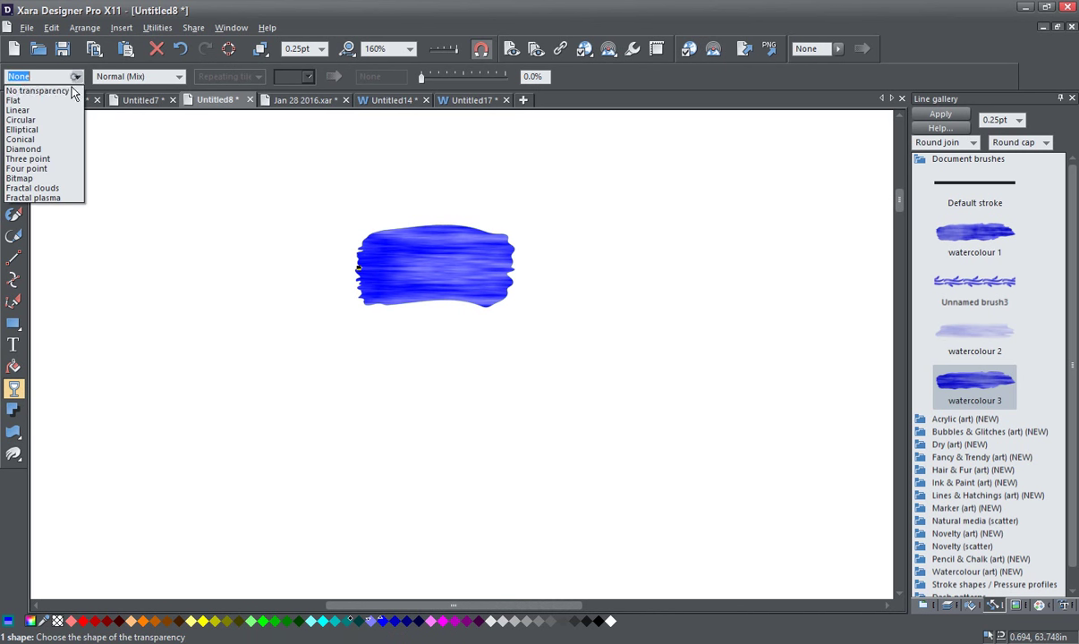
click(71, 189)
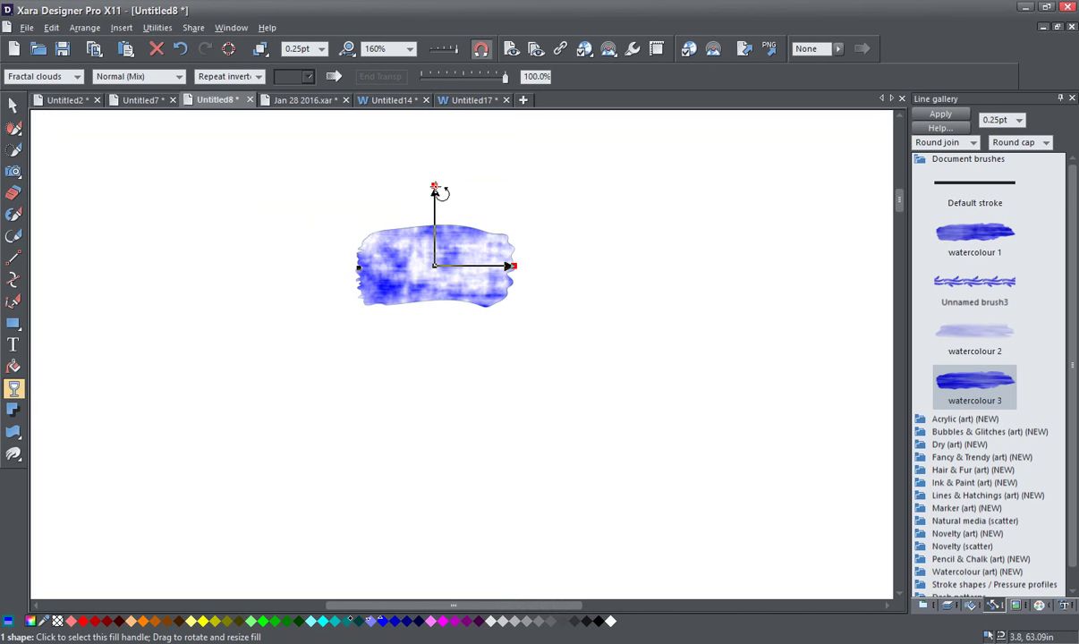
- Flatten the fractal transparency vertically, stretch it horizontally into streaks, and move its origin far to the right beyond the page edge
mouse_move(435, 189)
mouse_down()
mouse_move(439, 236)
mouse_move(438, 223)
mouse_up()
drag(510, 269, 657, 268)
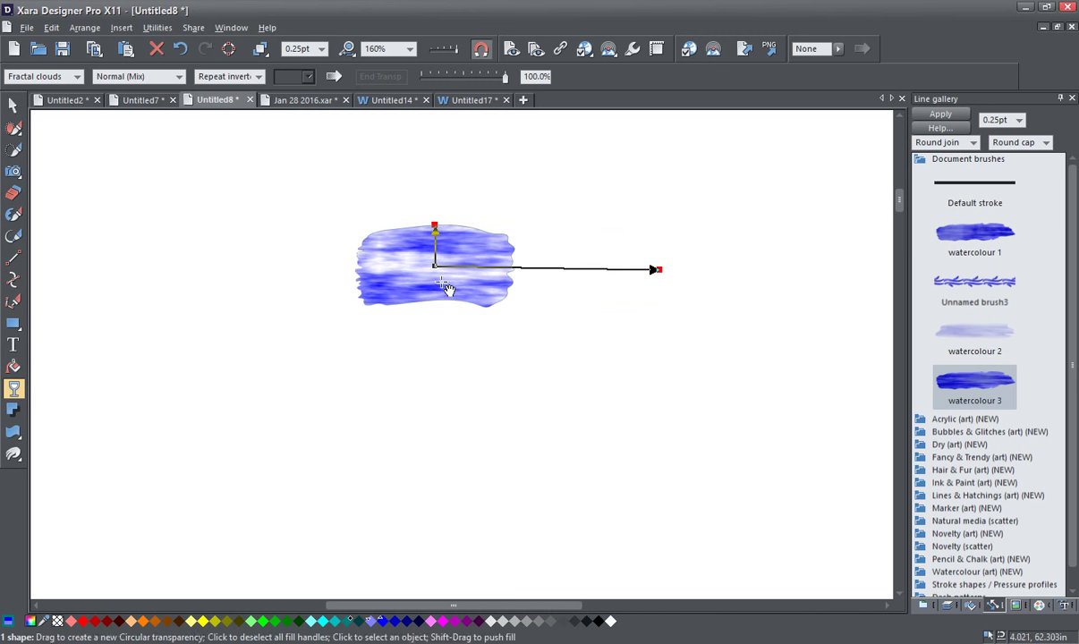
drag(451, 269, 467, 279)
mouse_move(542, 276)
mouse_down()
mouse_move(691, 270)
mouse_move(825, 231)
mouse_move(896, 229)
mouse_move(758, 264)
mouse_move(786, 238)
mouse_move(895, 241)
mouse_move(571, 299)
mouse_move(557, 348)
mouse_up()
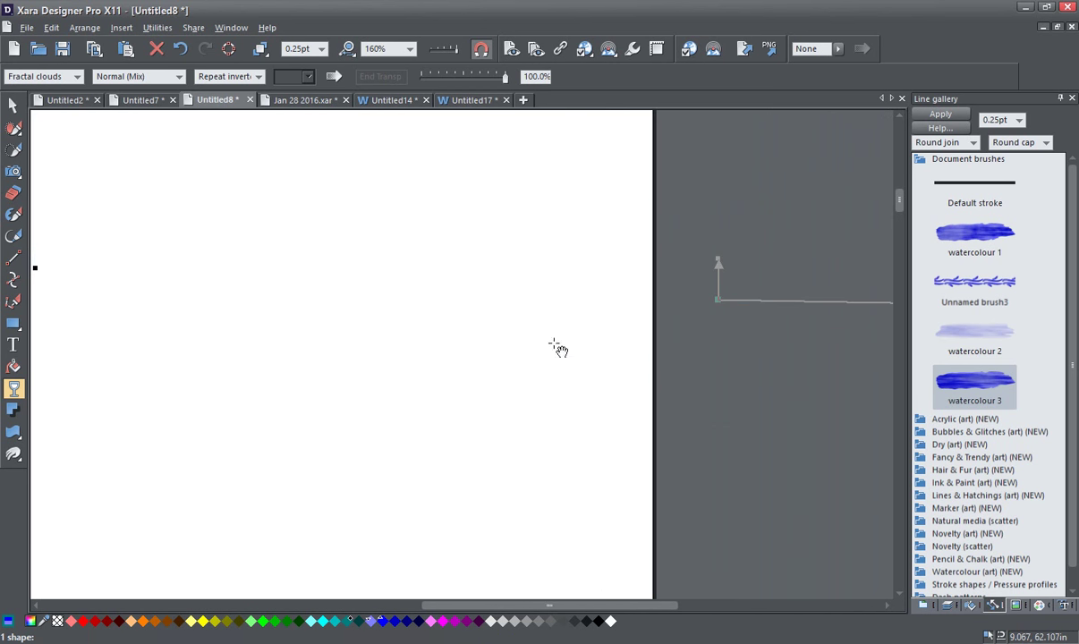
- Bring the fractal transparency's origin just below and right of the blue shape and reangle and lengthen its handles for different streaks
mouse_move(600, 605)
mouse_down()
mouse_move(501, 607)
mouse_move(602, 599)
mouse_up()
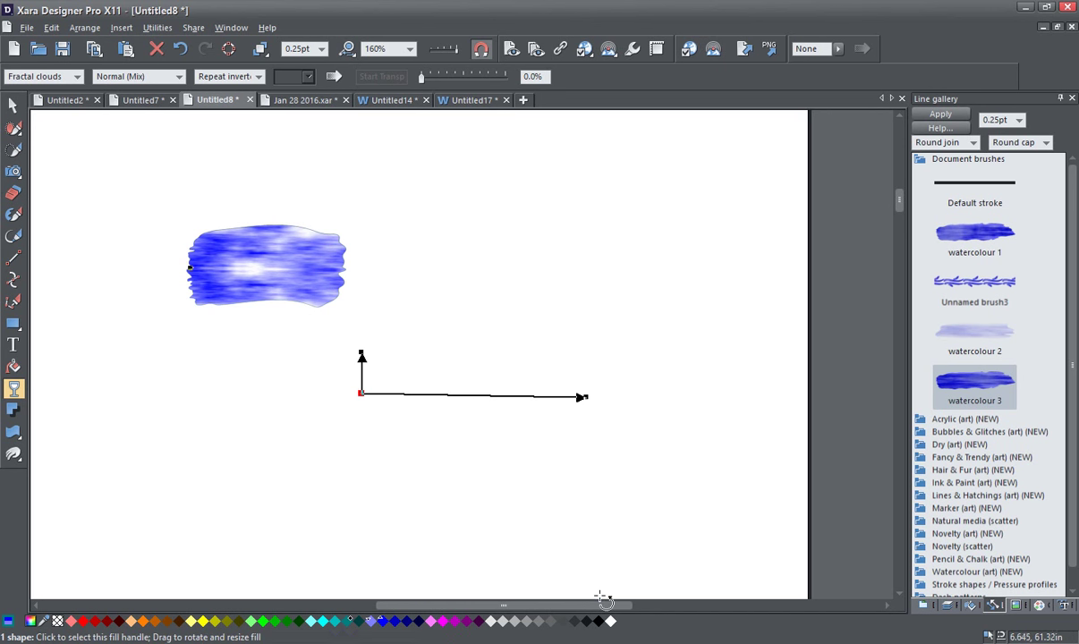
drag(360, 393, 369, 348)
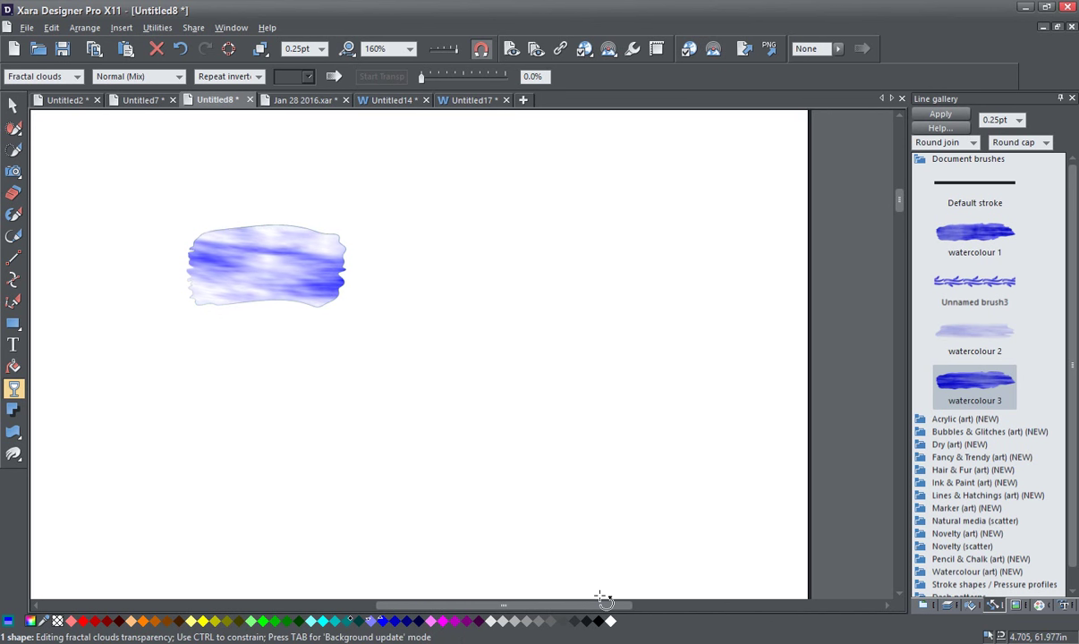
key(Tab)
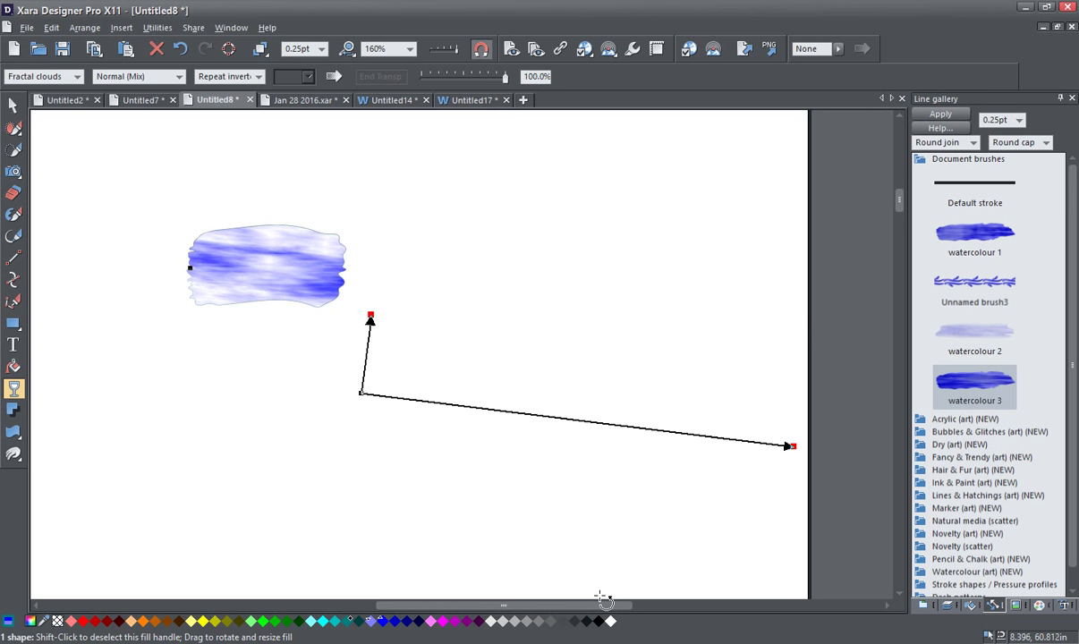
drag(603, 600, 601, 597)
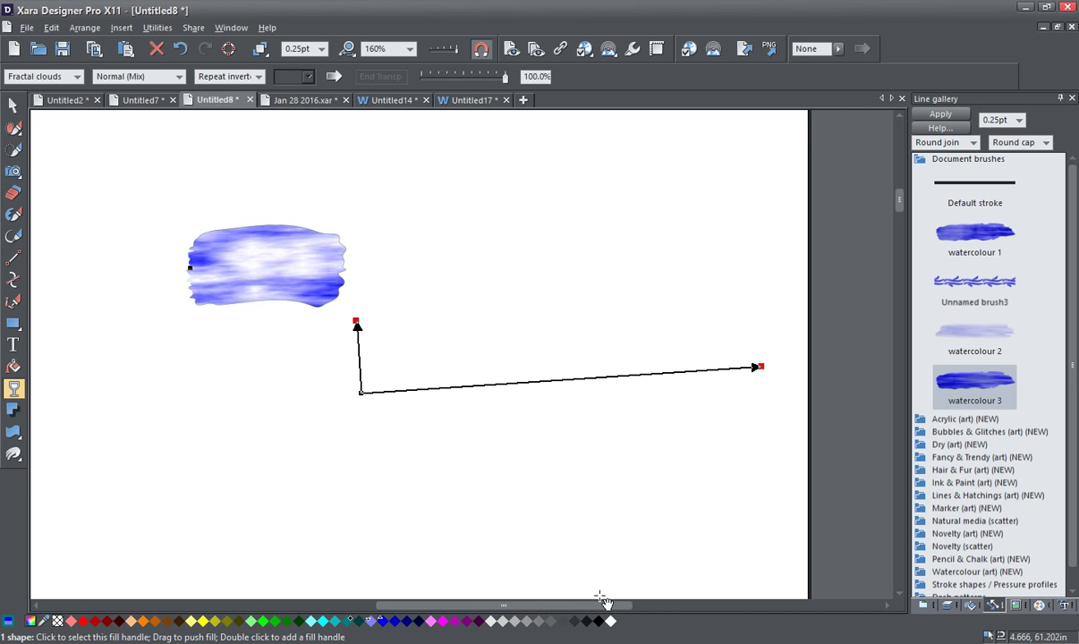
- Undo the small, tilted redraw of the fractal transparency and deselect the blue shape
key(ctrl+z)
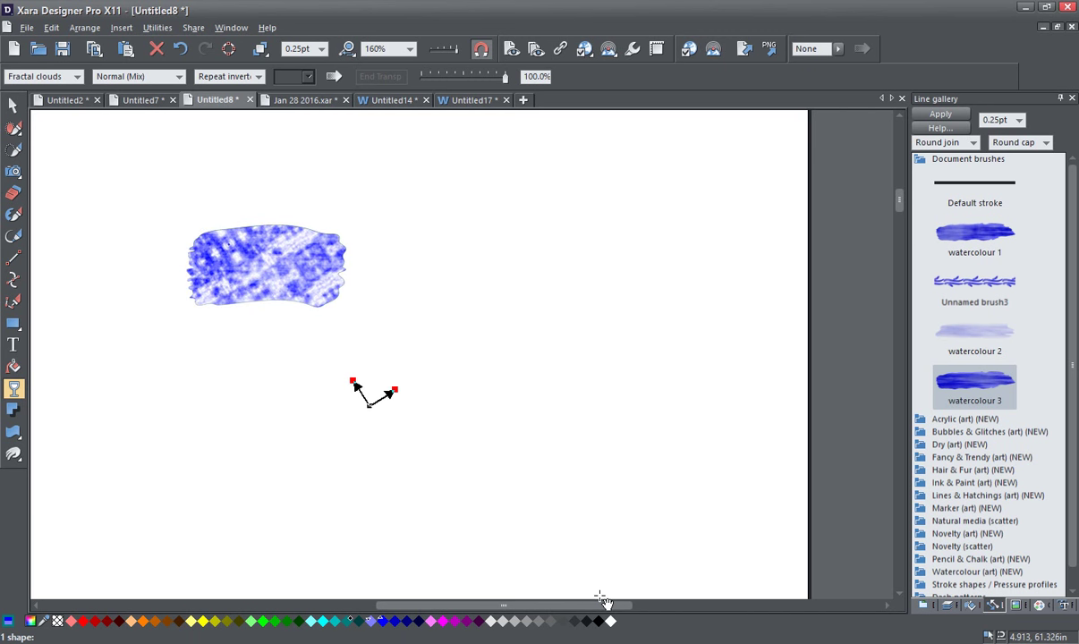
click(180, 48)
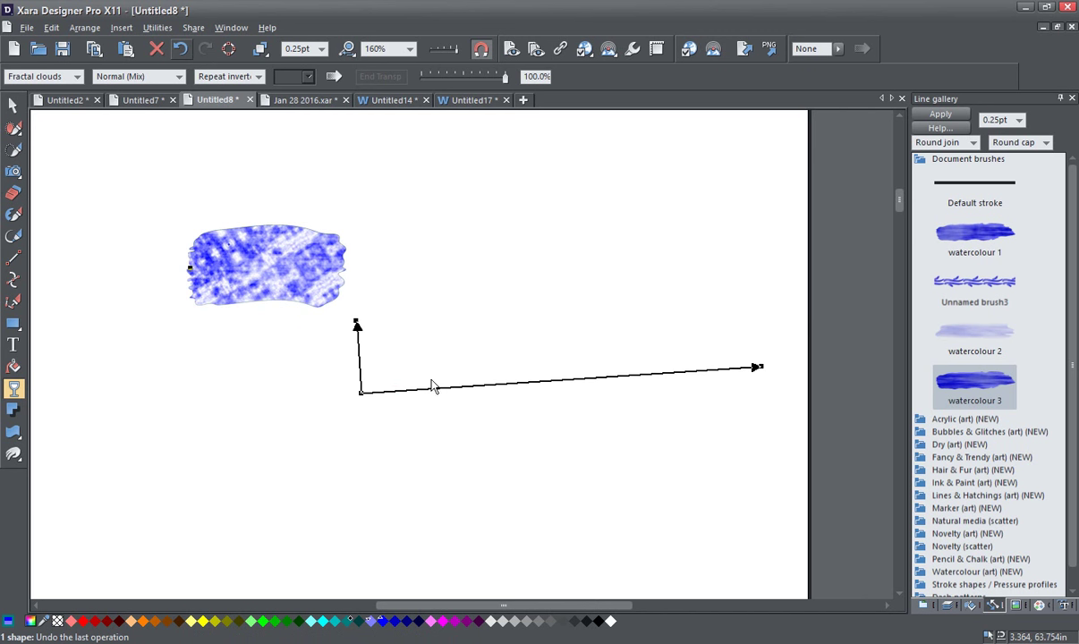
click(408, 405)
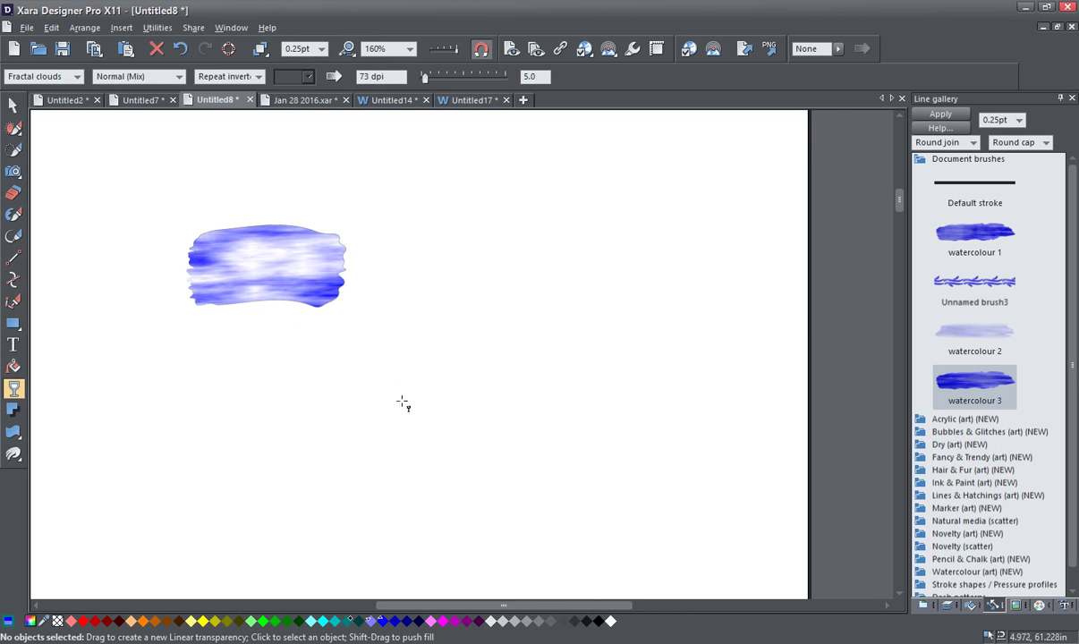
- Set the blue shape's fractal transparency to 0% at the start and 75.5% at the end
click(318, 292)
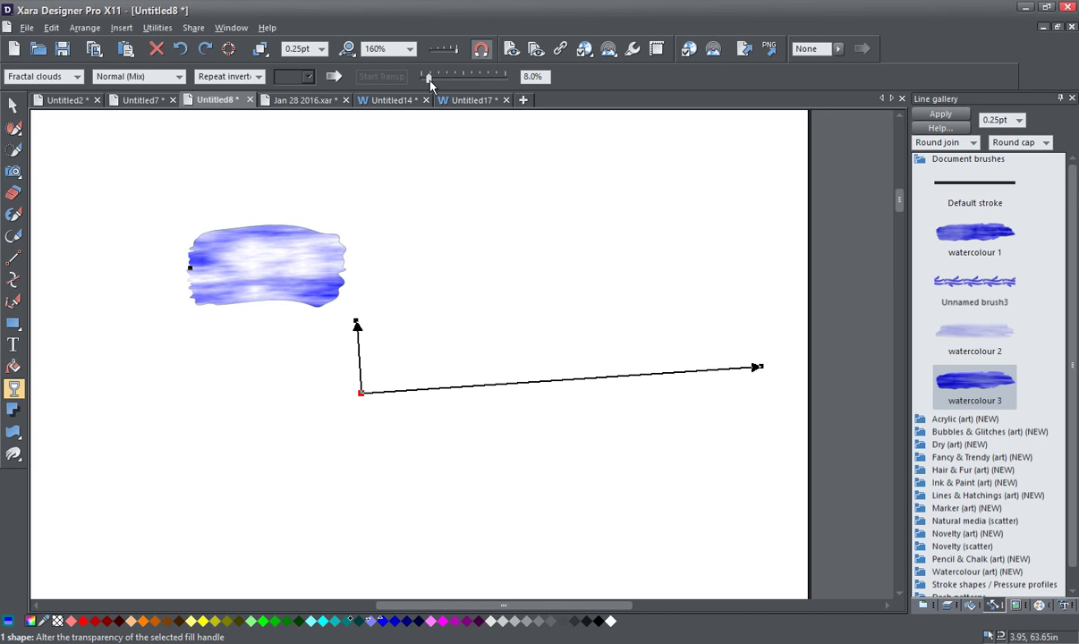
mouse_move(429, 78)
mouse_down()
mouse_move(454, 80)
mouse_move(421, 79)
mouse_up()
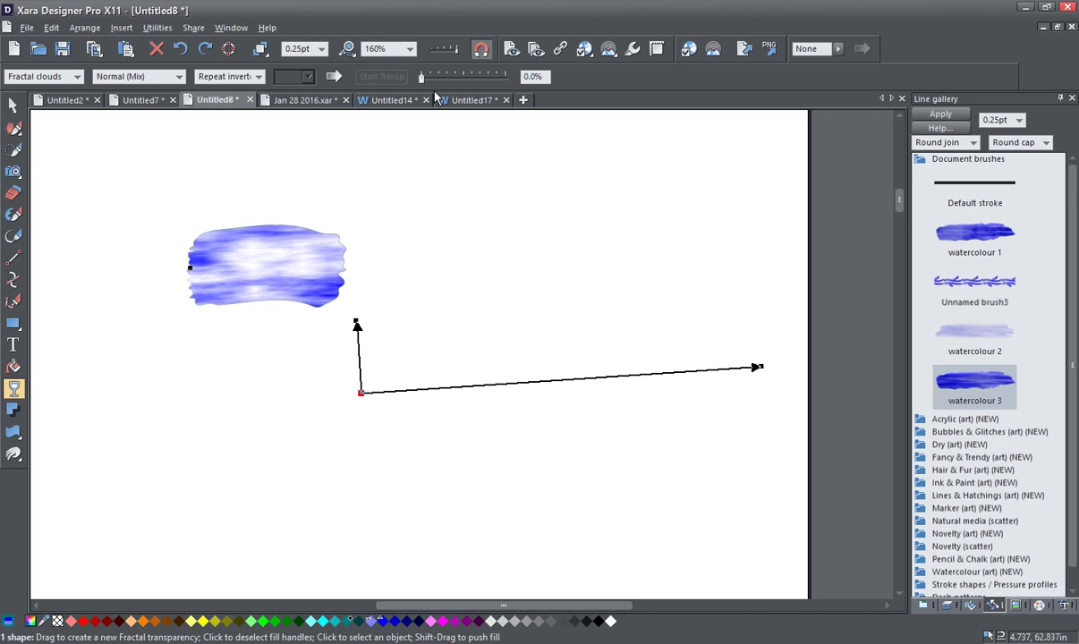
click(357, 321)
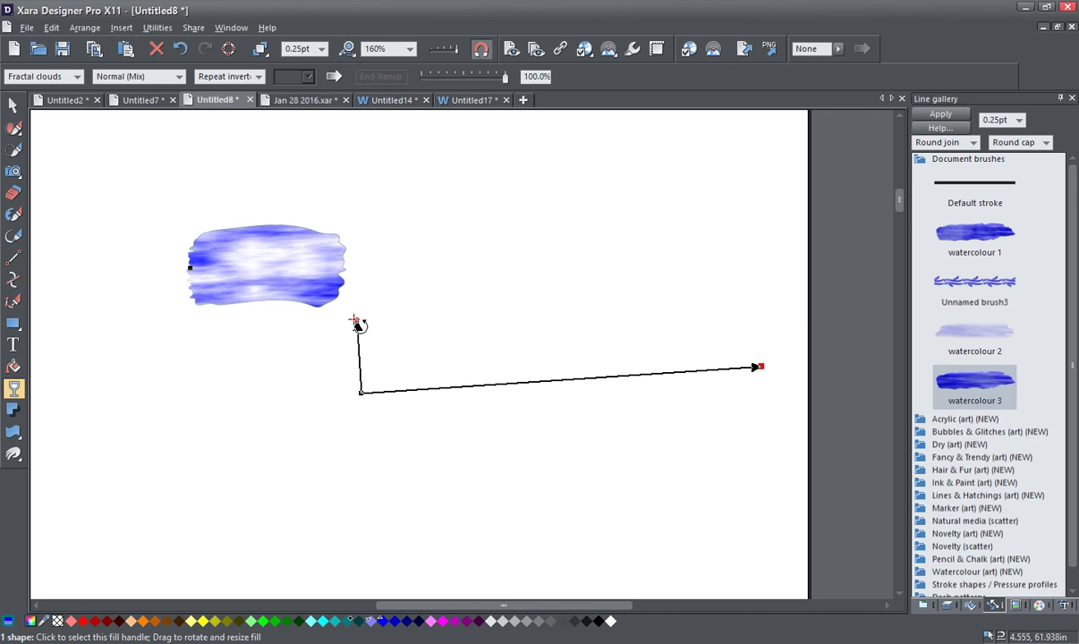
drag(508, 79, 480, 82)
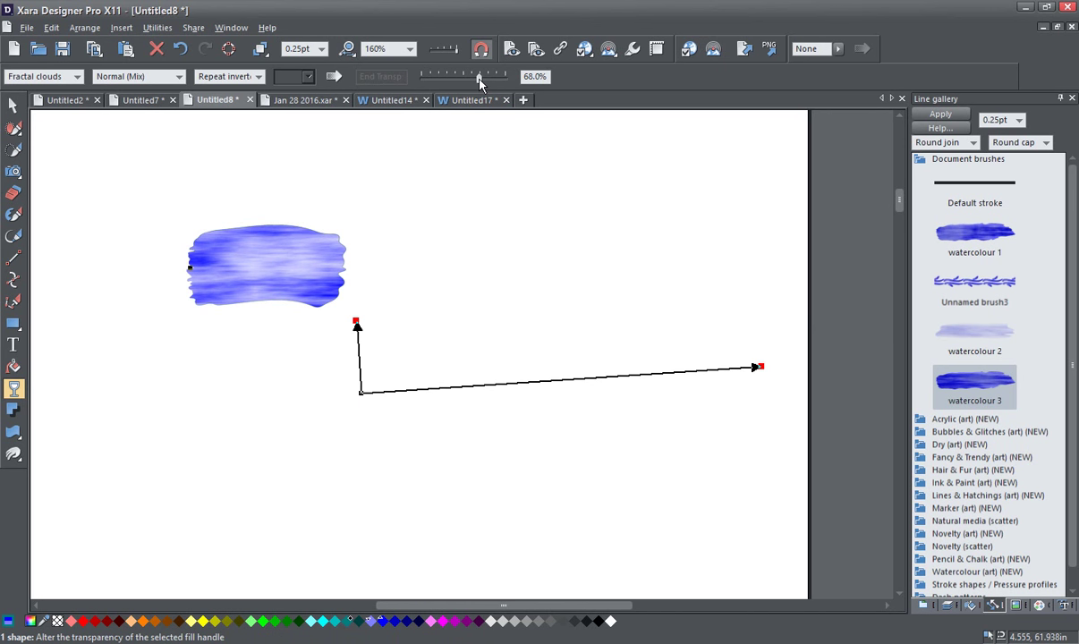
drag(479, 78, 484, 78)
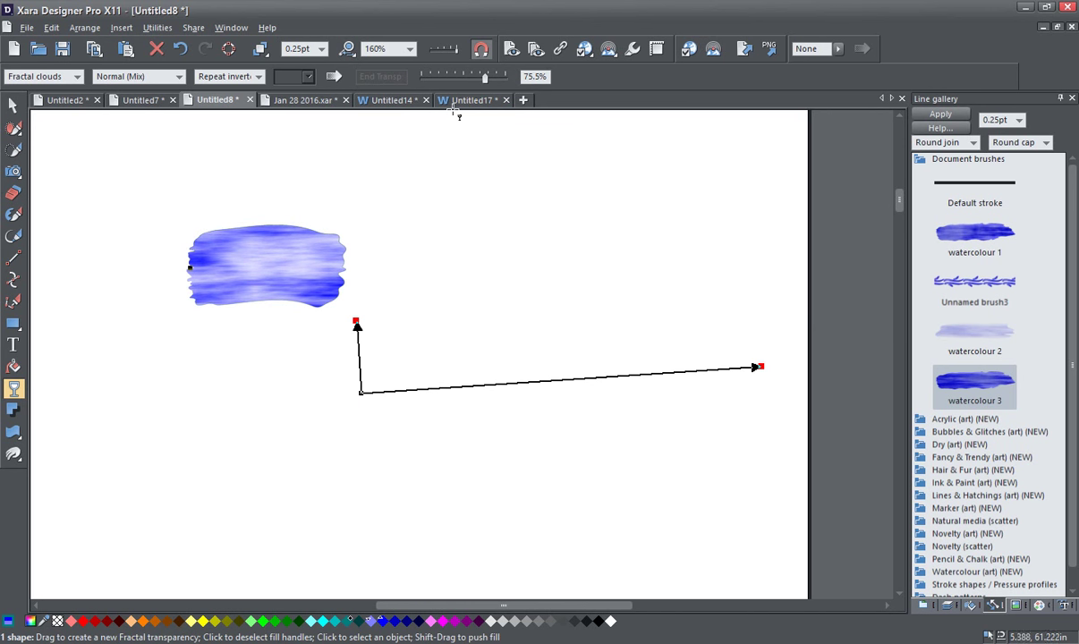
- Redraw the fractal transparency from below and right of the shape, with two short, nearly equal and perpendicular handles
click(454, 108)
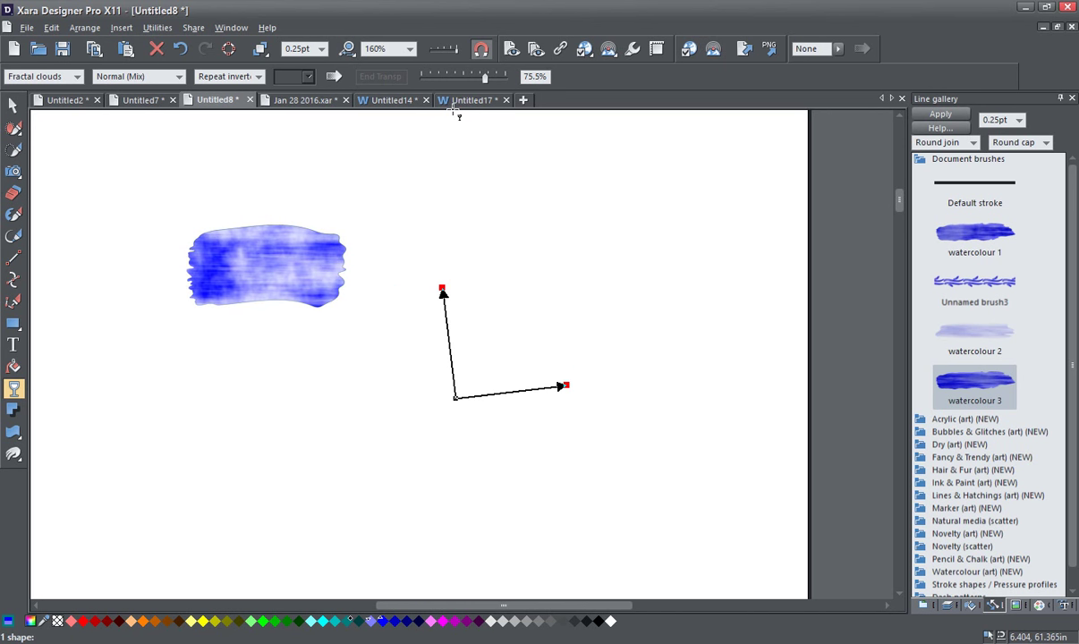
key(shift)
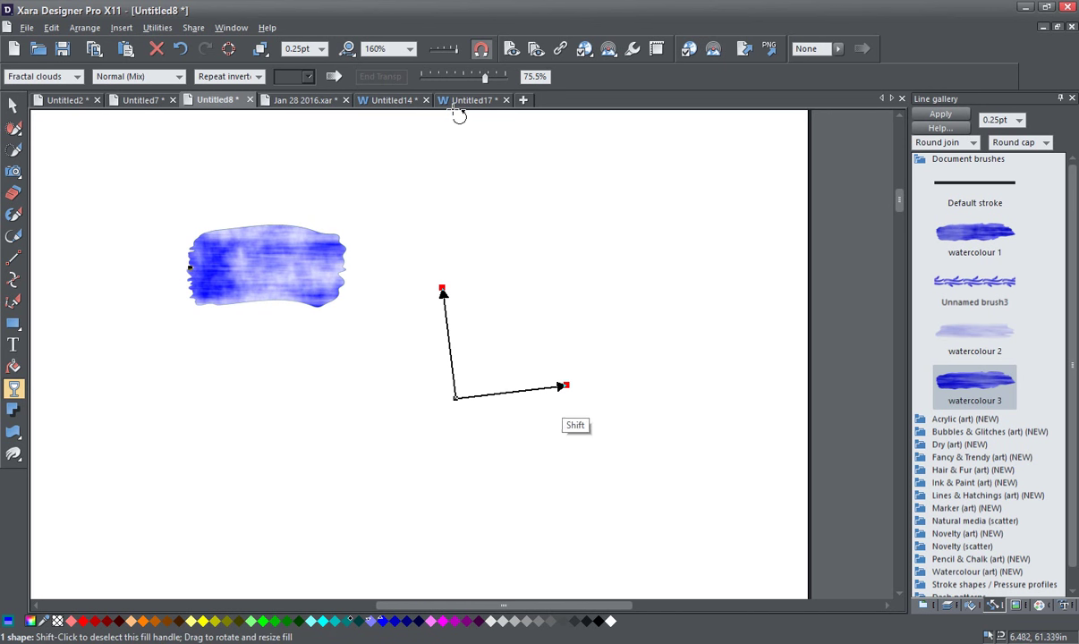
drag(566, 386, 591, 386)
mouse_move(446, 260)
mouse_down()
mouse_move(443, 303)
mouse_move(453, 299)
mouse_move(432, 290)
mouse_move(460, 302)
mouse_up()
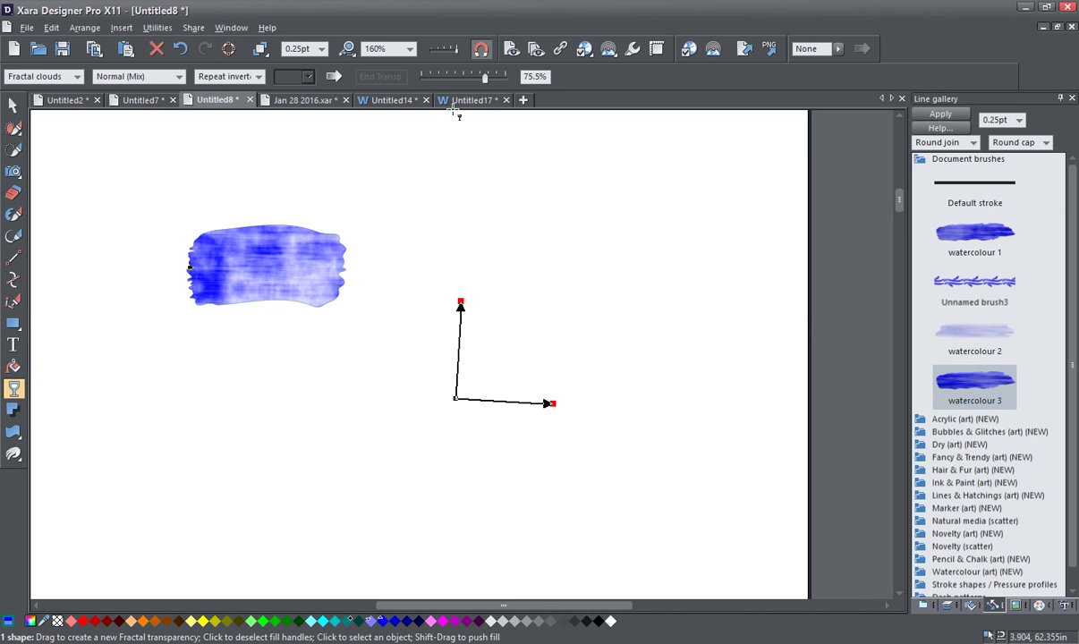
- Move the blue shape up and to the right on the page, to about X 3.8in, Y 62.65in
click(14, 106)
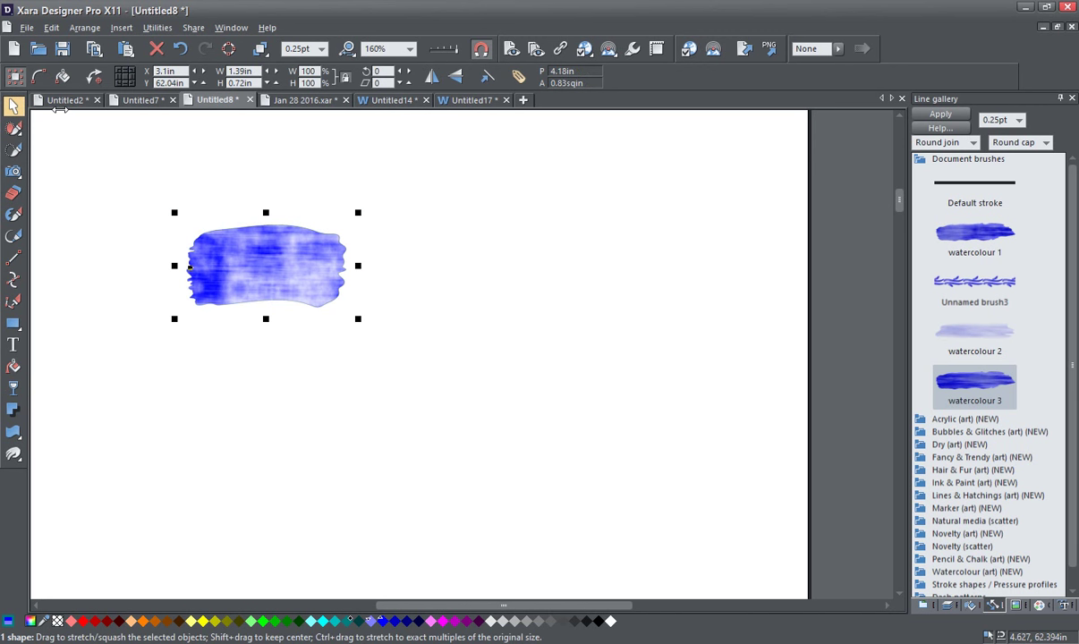
drag(266, 265, 362, 244)
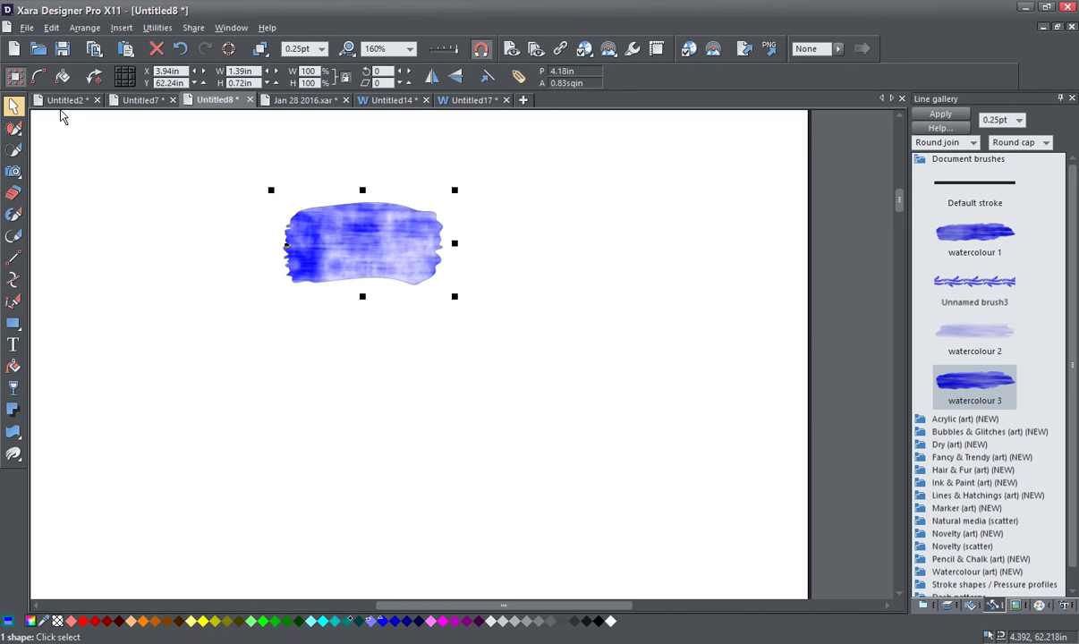
drag(65, 114, 63, 114)
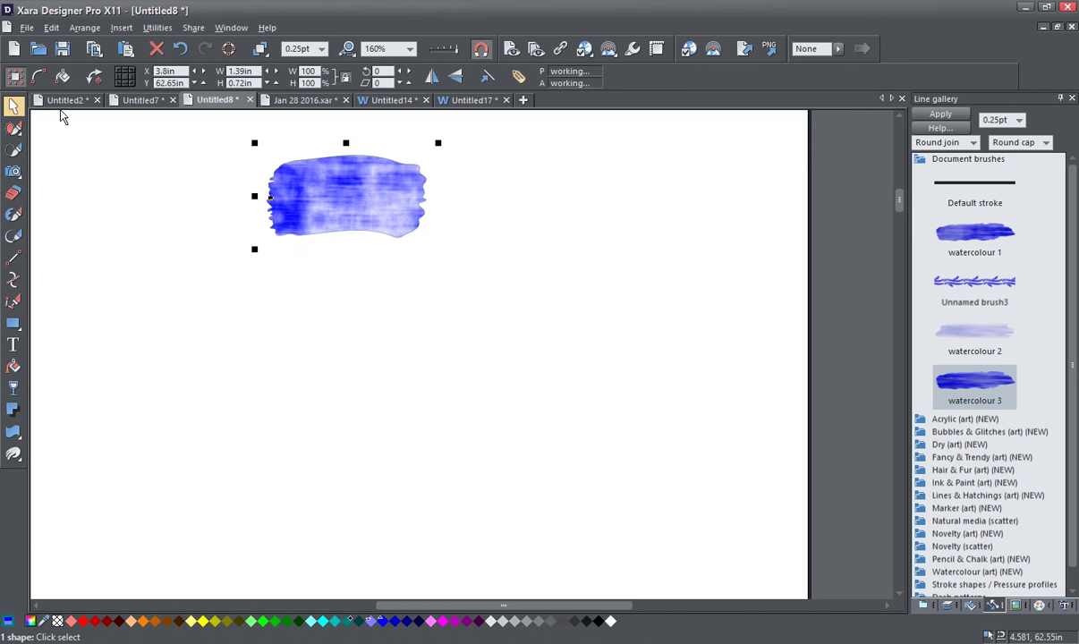
click(309, 210)
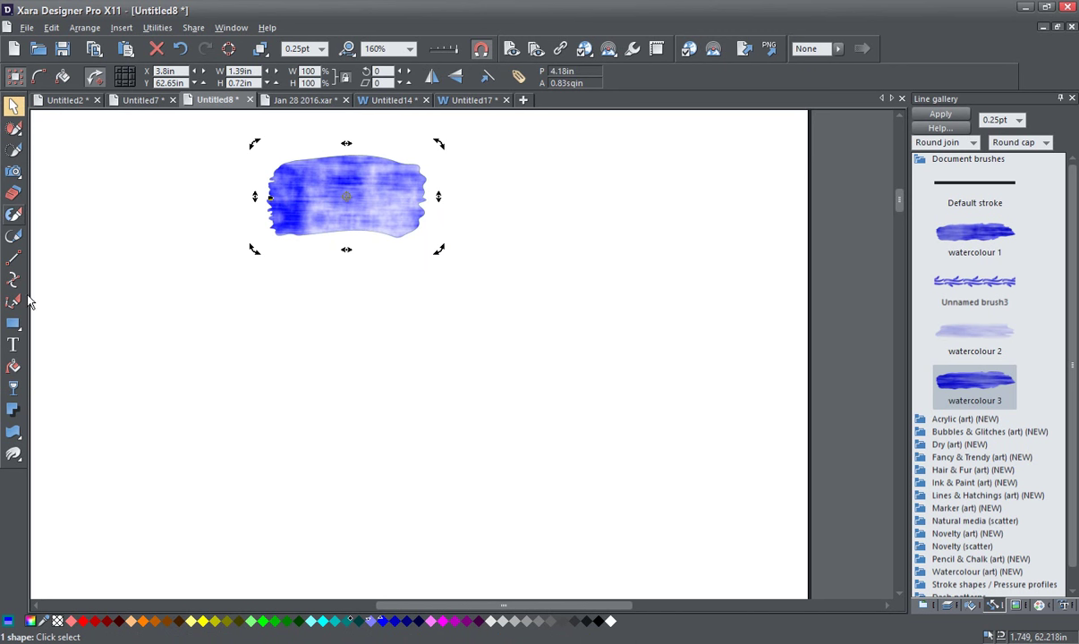
- Create an art brush named watercolour 4 from the blue shape
click(16, 237)
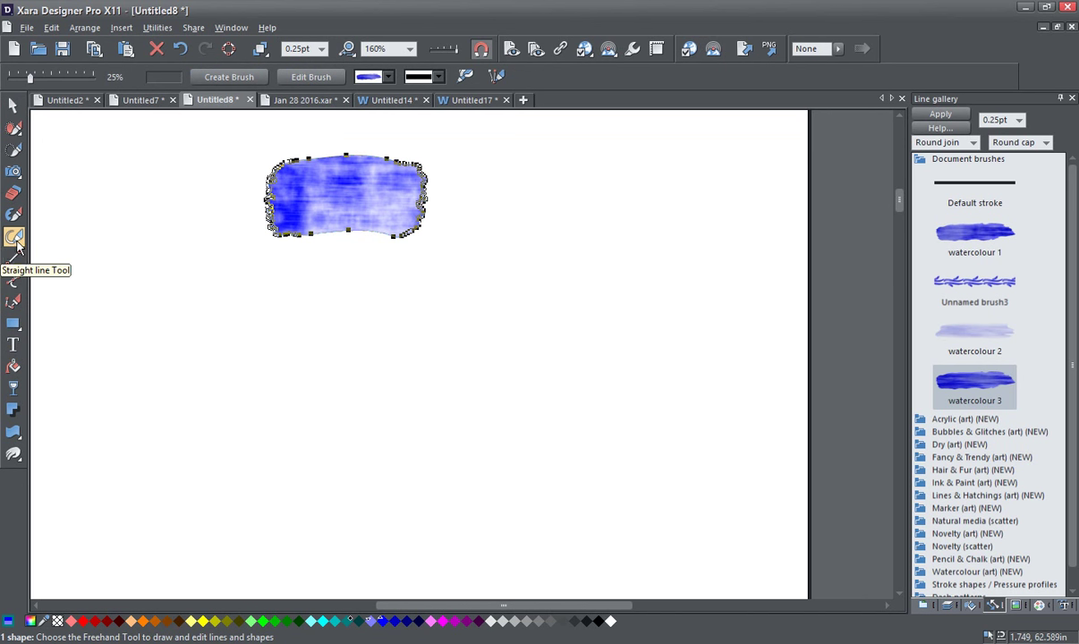
click(229, 77)
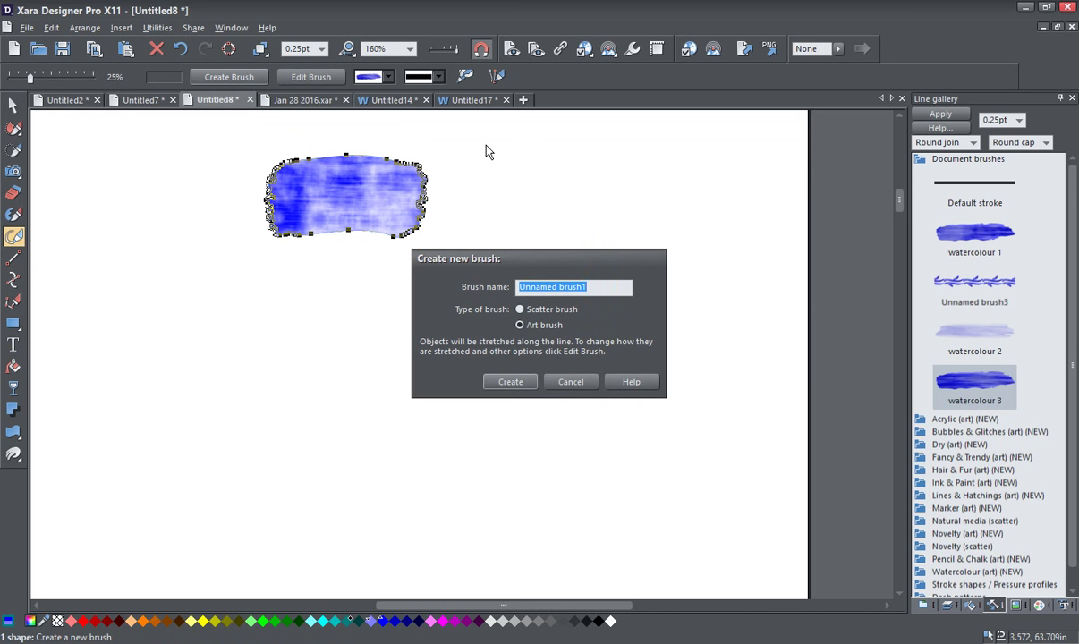
text(watercolour 4)
click(536, 389)
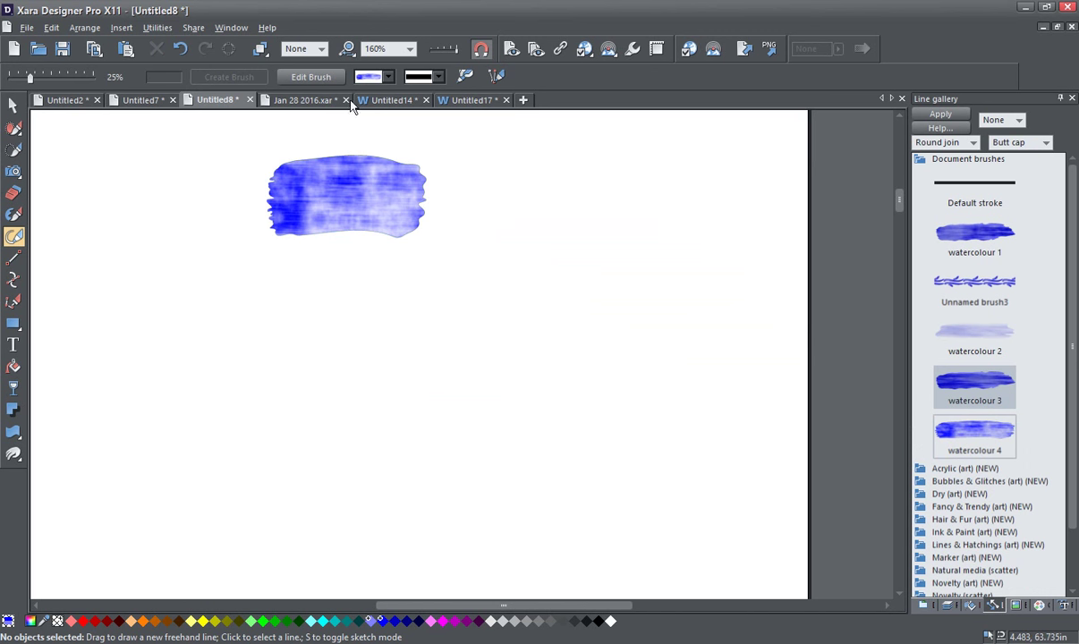
- Edit the watercolour 4 brush to mix line color with definition colors, and apply the change to all strokes
click(310, 77)
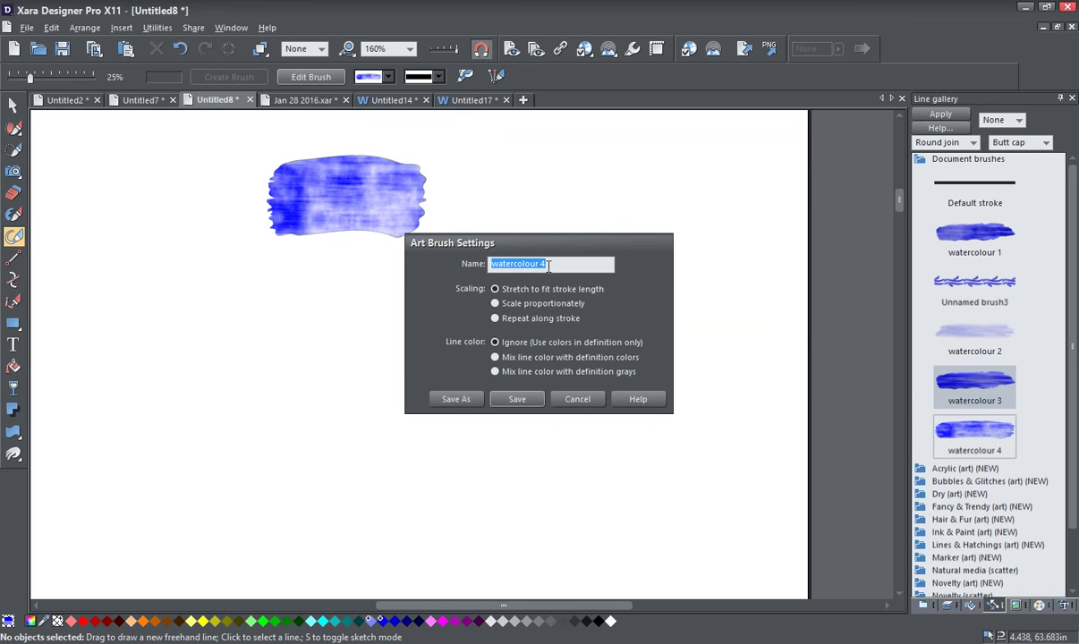
click(495, 358)
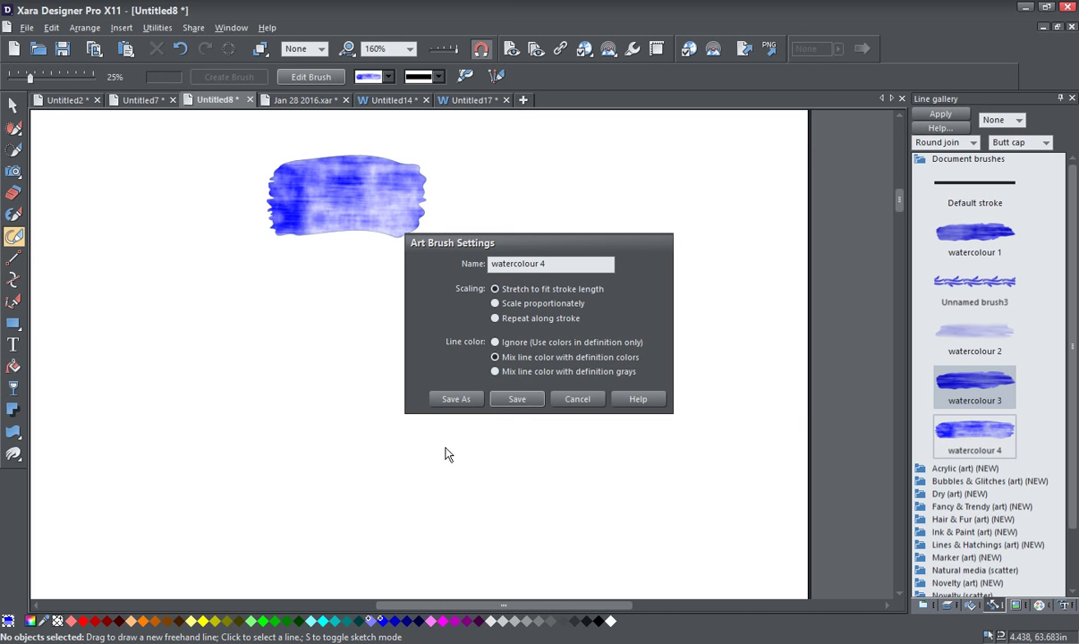
click(524, 400)
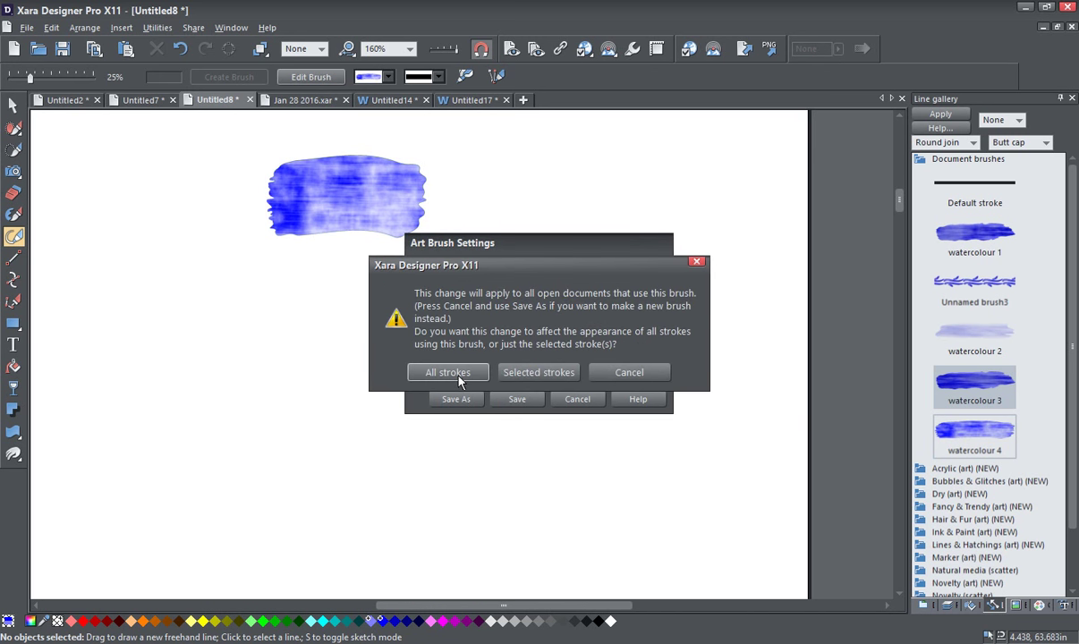
click(467, 374)
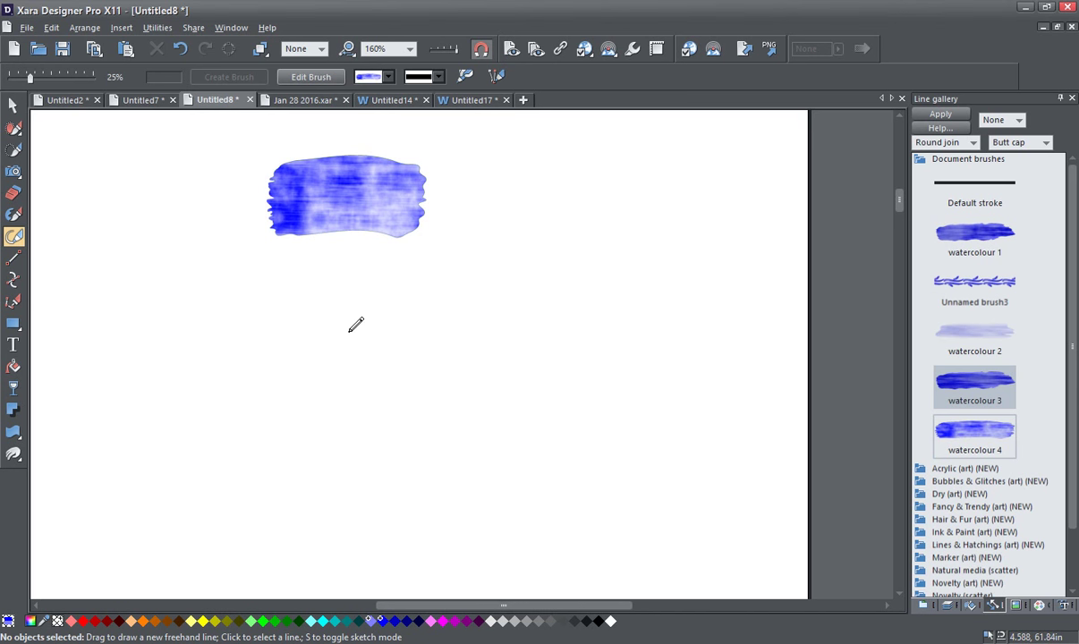
- Paint a long, gently wavy freehand stroke below the blue shape with watercolour 4 and set its width to 18pt
mouse_move(210, 375)
mouse_down()
mouse_move(267, 359)
mouse_move(551, 360)
mouse_move(616, 332)
mouse_up()
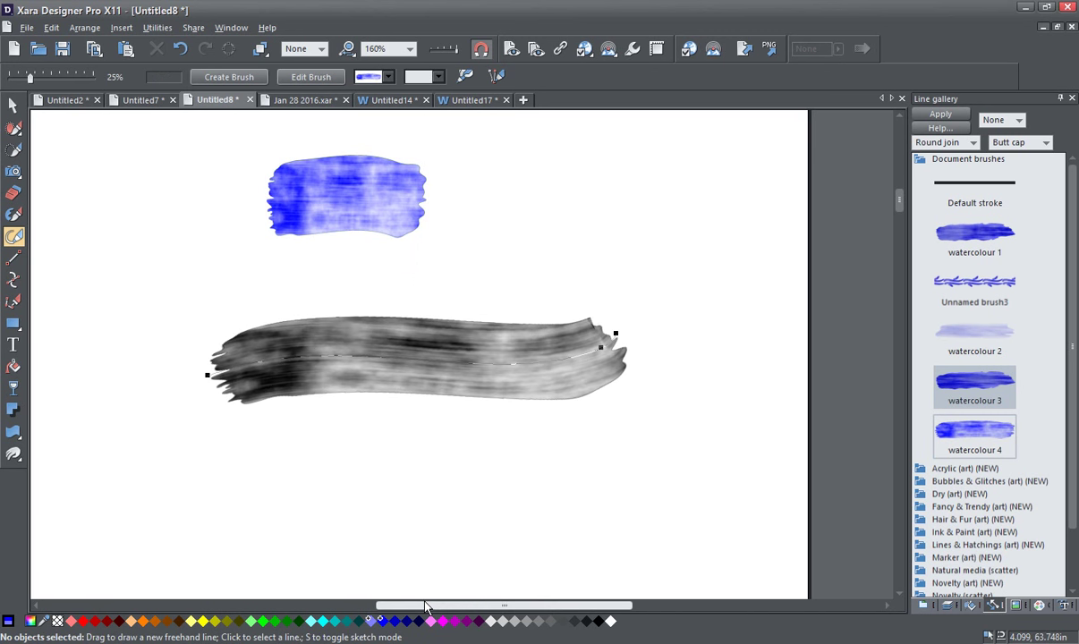
click(320, 49)
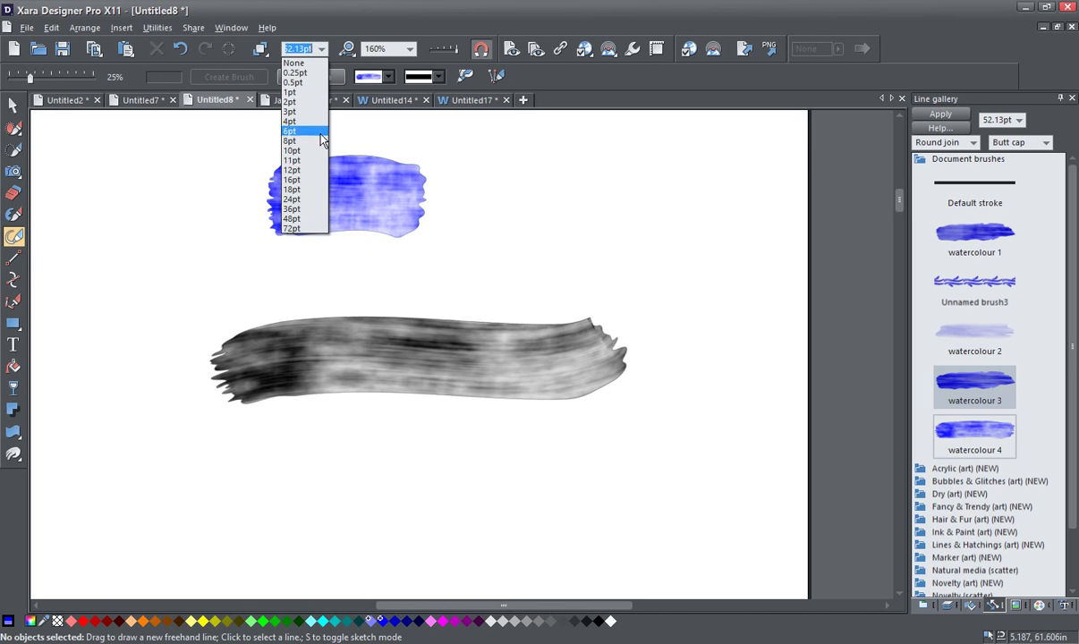
click(307, 191)
click(338, 324)
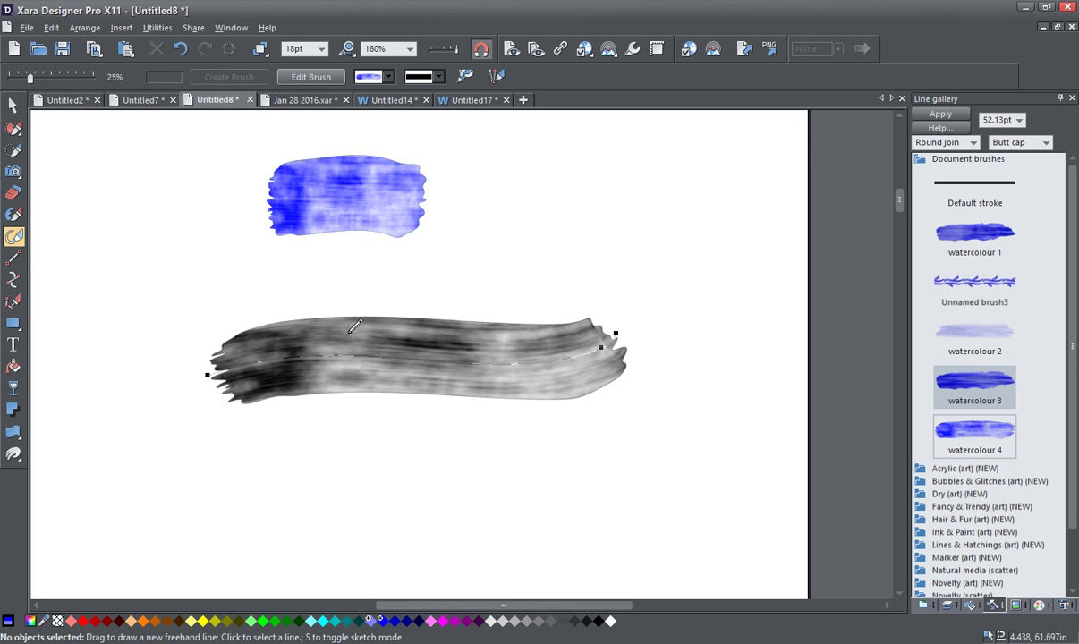
click(322, 49)
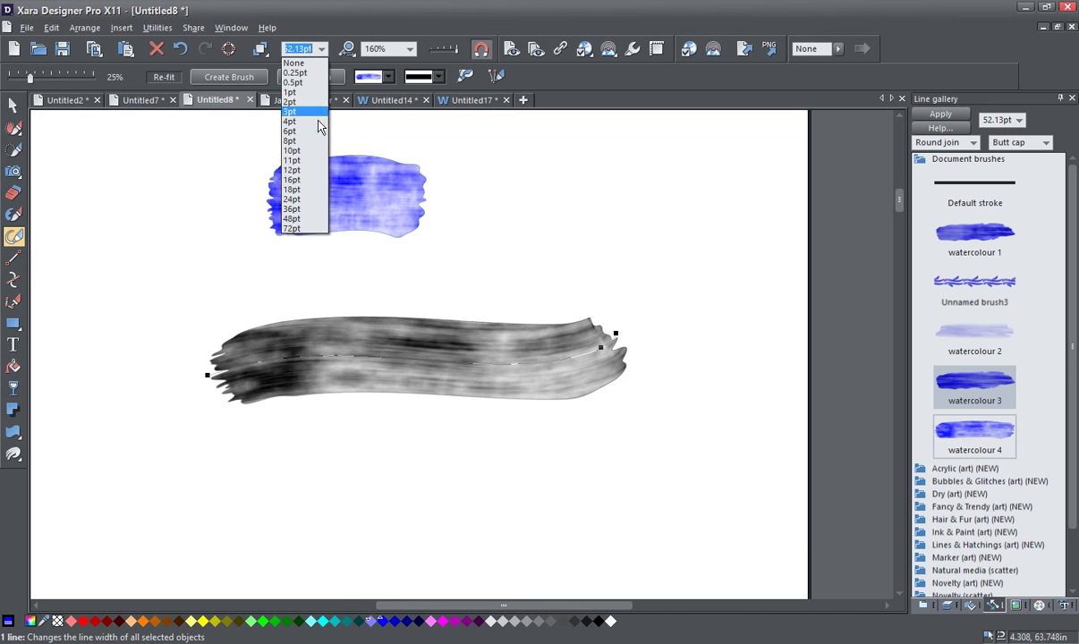
key(Escape)
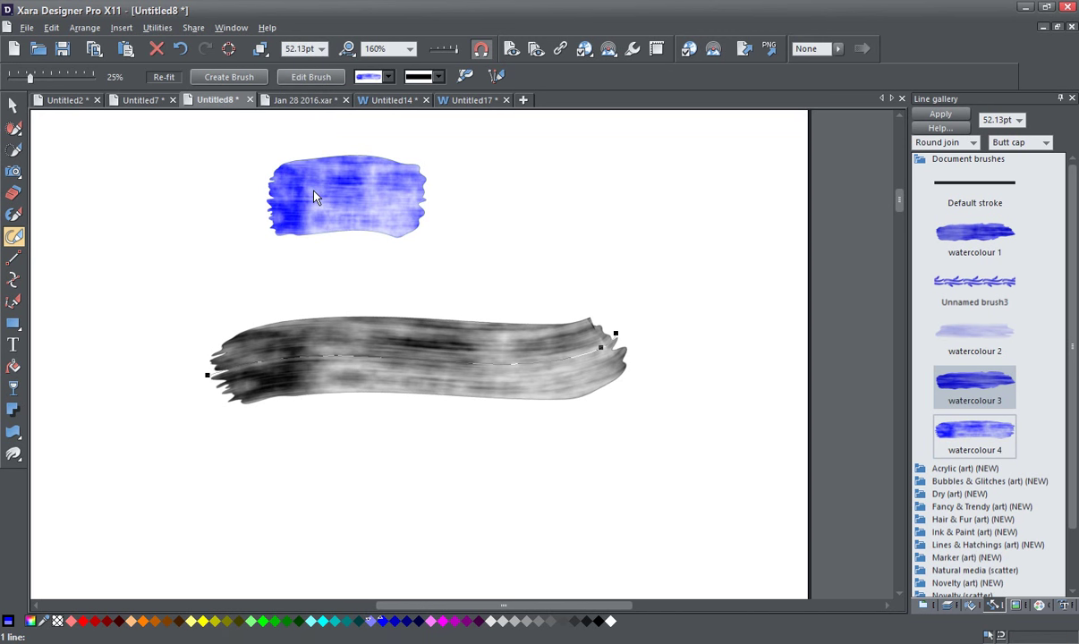
text(18)
key(Return)
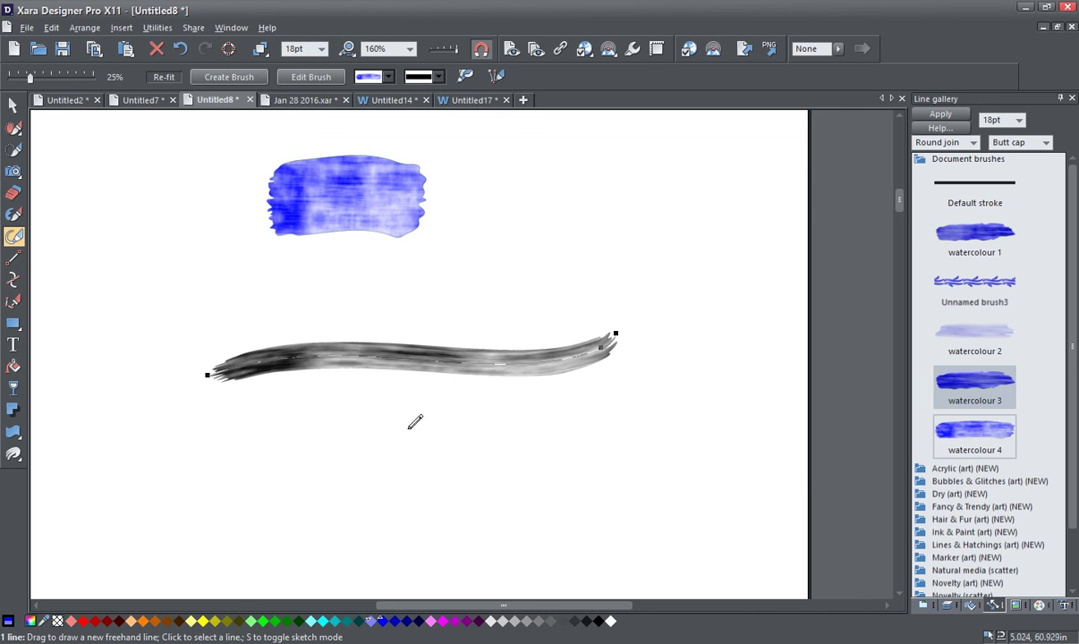
- Recolour the wavy stroke magenta and paint a second, similar 18pt stroke just below it, leaving nothing selected
click(444, 619)
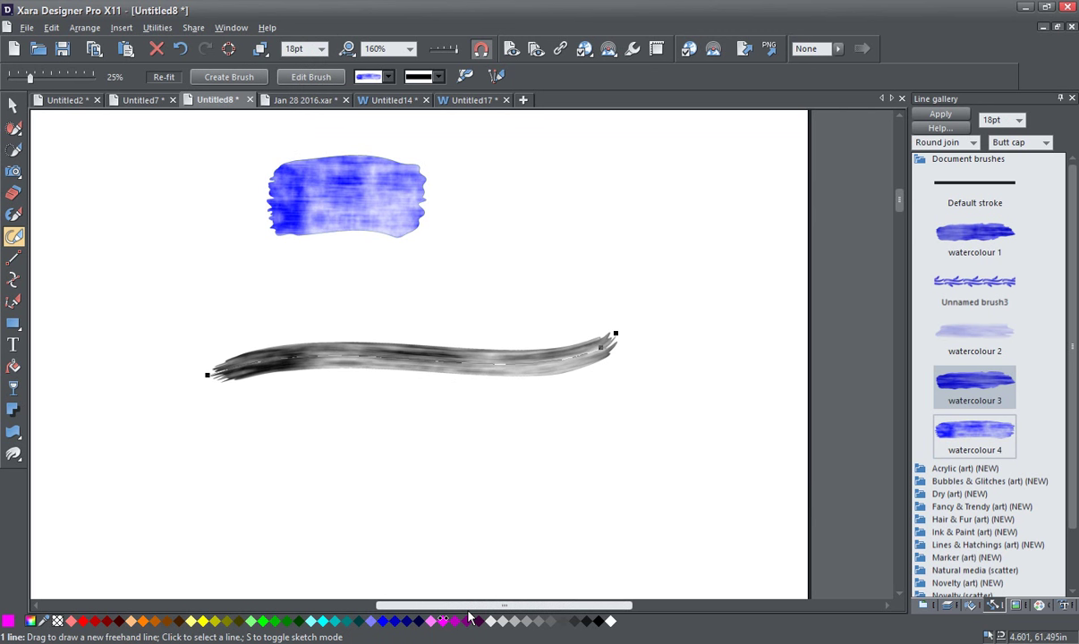
mouse_move(234, 428)
mouse_down()
mouse_move(297, 407)
mouse_move(610, 381)
mouse_up()
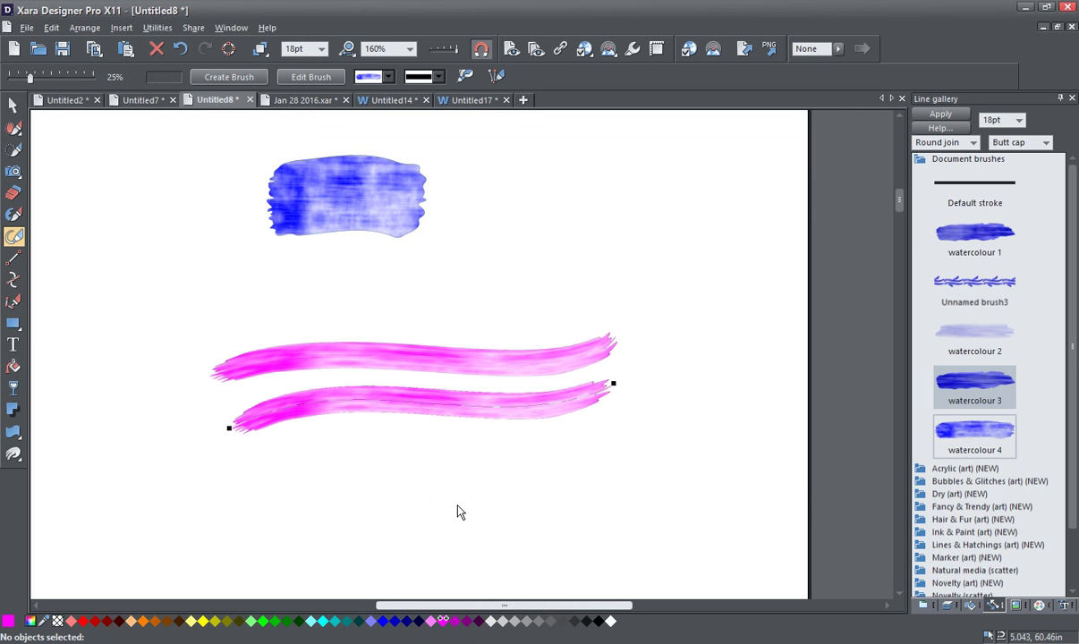
key(Escape)
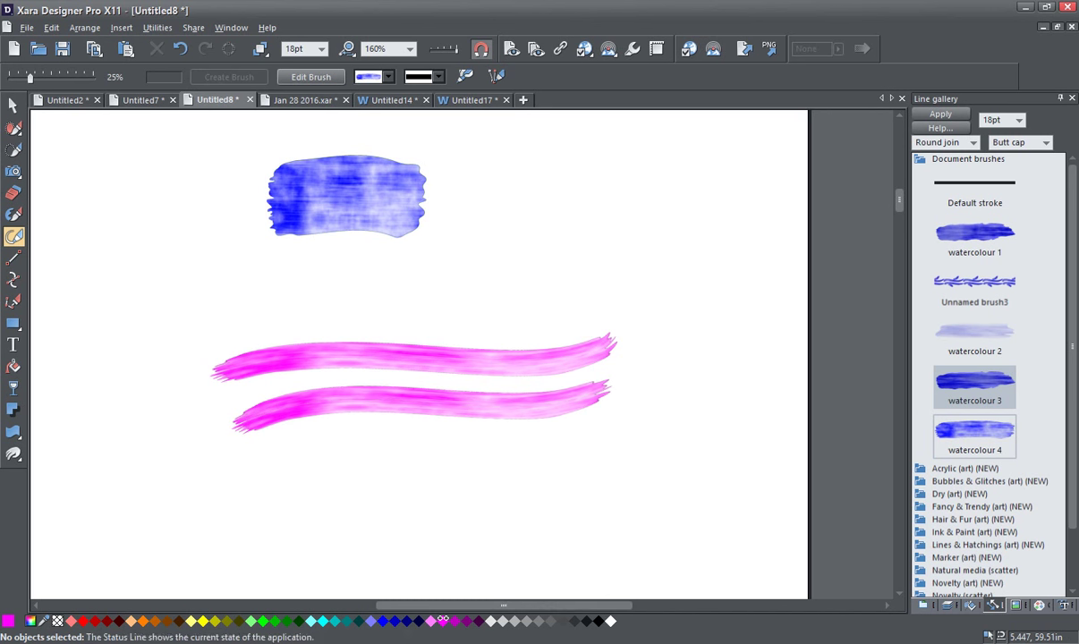
- Paint a long diagonal blue stroke across both magenta strokes with the watercolour 4 brush
mouse_move(274, 467)
mouse_down()
mouse_move(336, 417)
mouse_move(527, 340)
mouse_move(551, 306)
mouse_up()
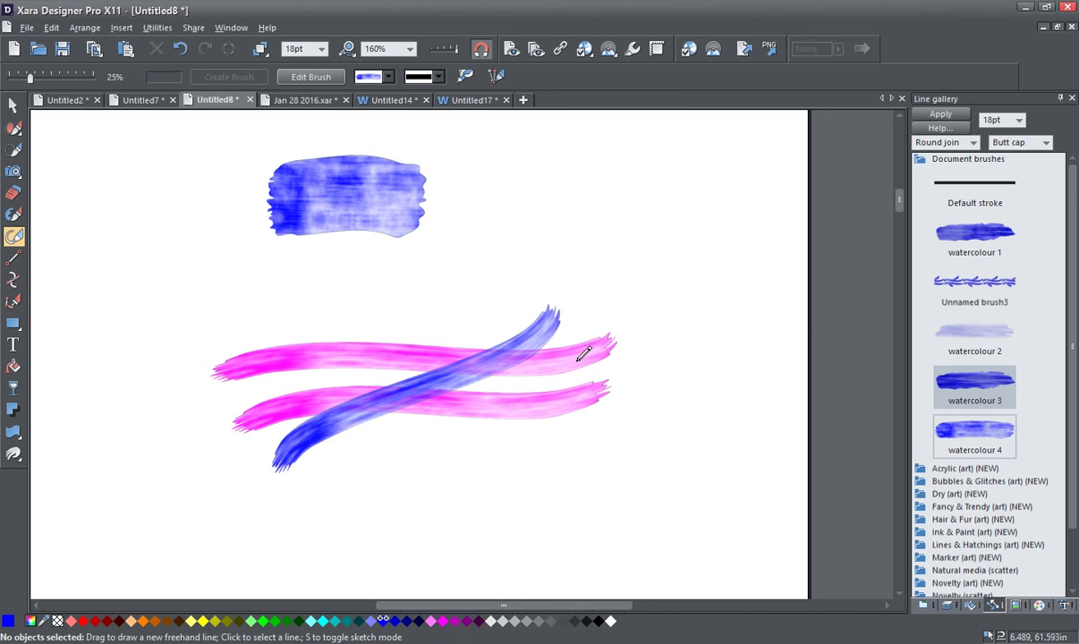
- Place a copy of the blue shape below the painted strokes and move it to the empty page area near the left edge
click(13, 106)
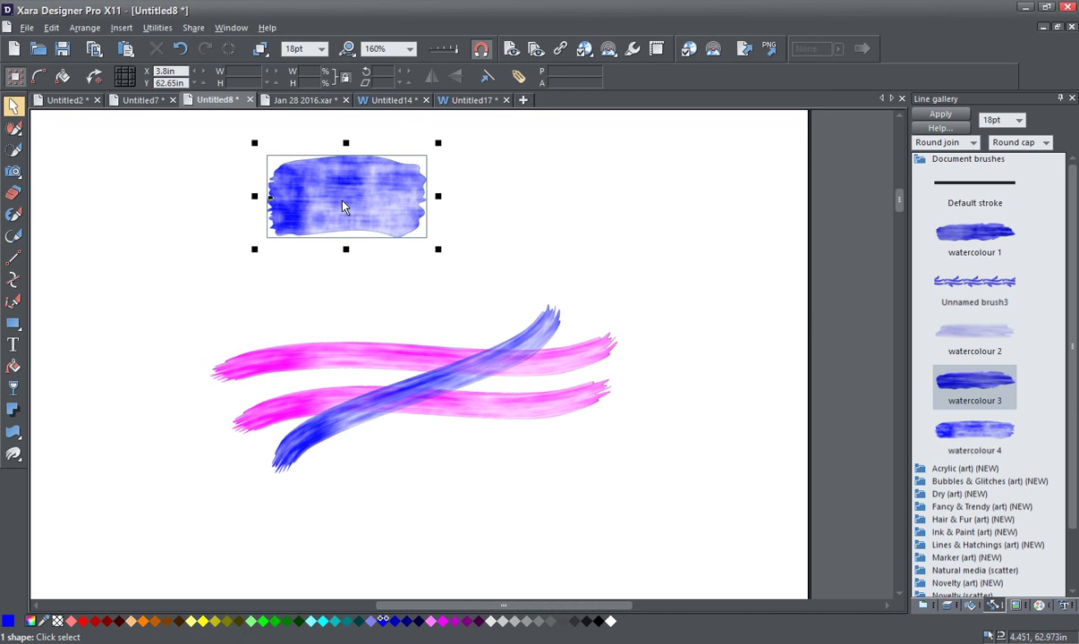
drag(347, 201, 425, 520)
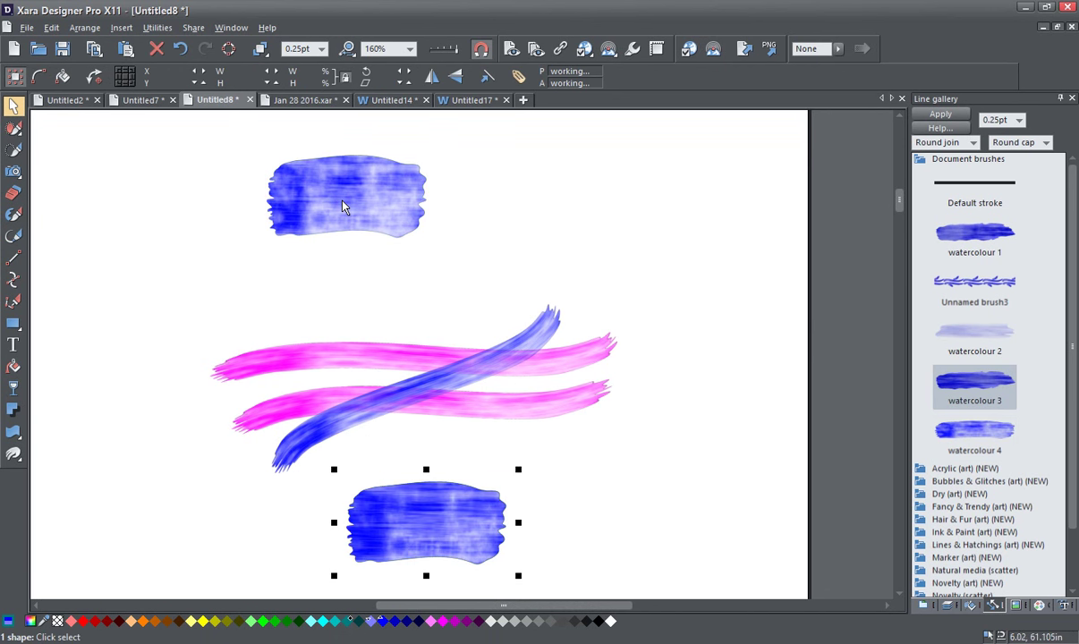
key(shift+F8)
scroll(340, 200, down, 6)
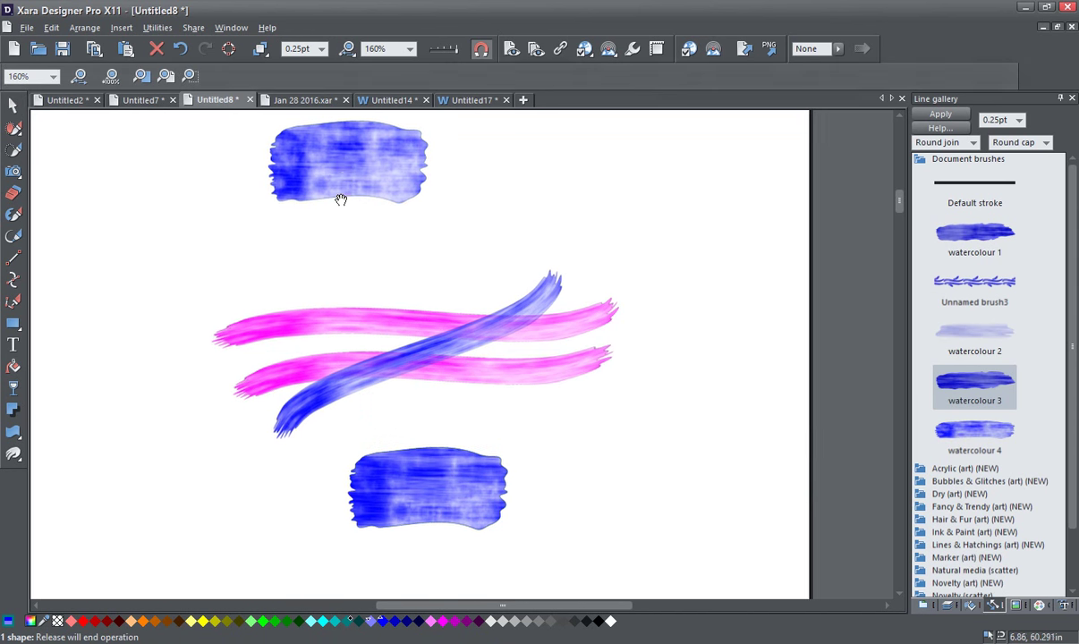
scroll(340, 200, down, 1)
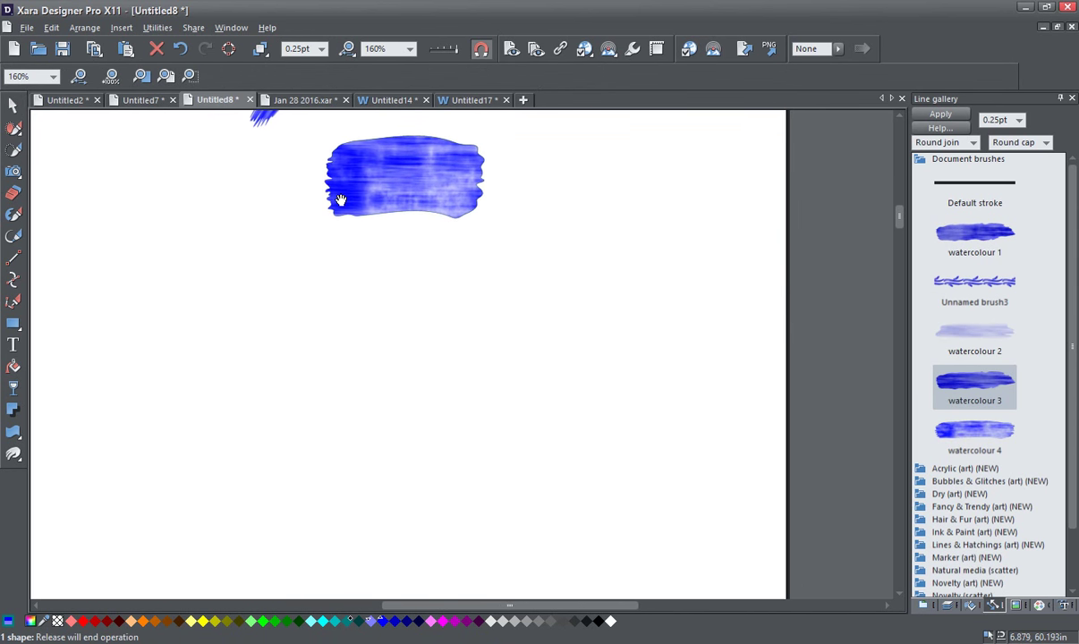
key(F2)
click(340, 202)
drag(345, 204, 145, 323)
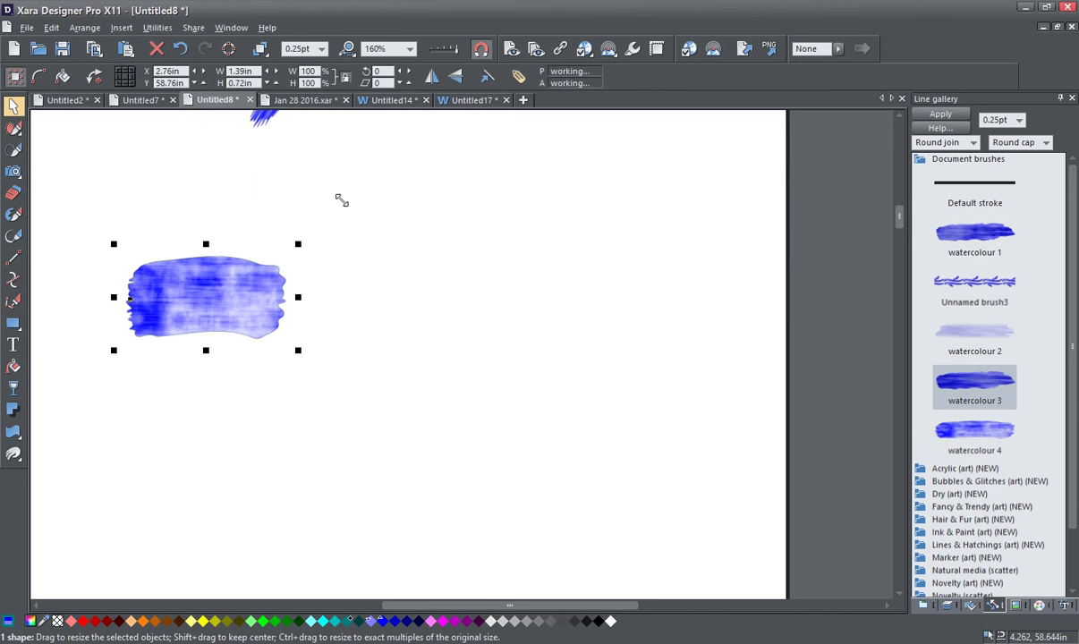
- Enlarge the copied blue shape proportionally to about 4.59 in wide and 2.37 in high
drag(298, 350, 599, 523)
key(Tab)
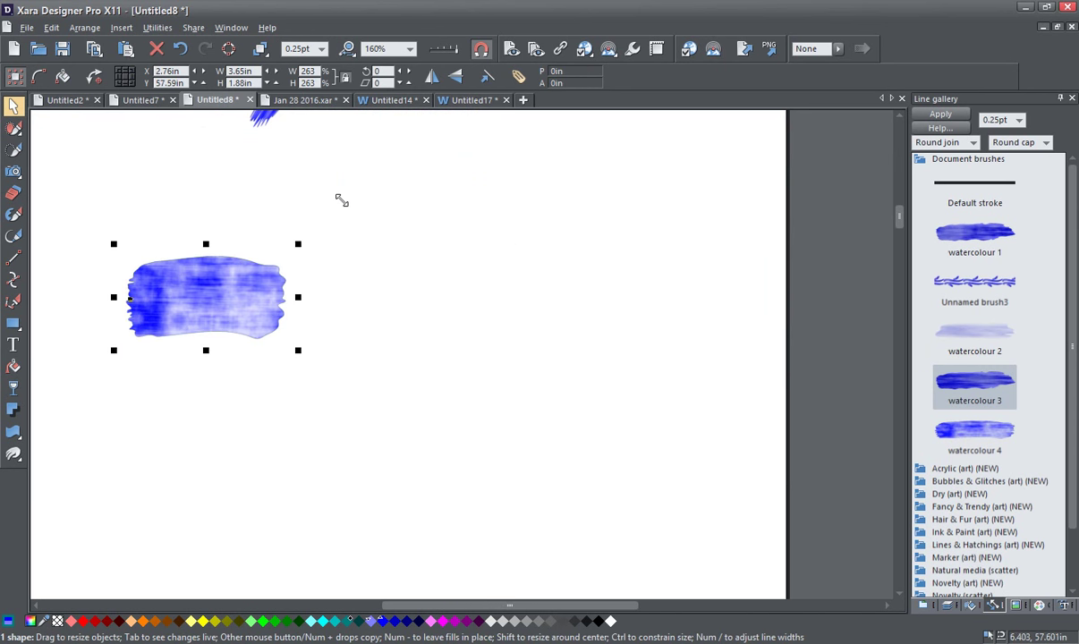
drag(341, 200, 344, 207)
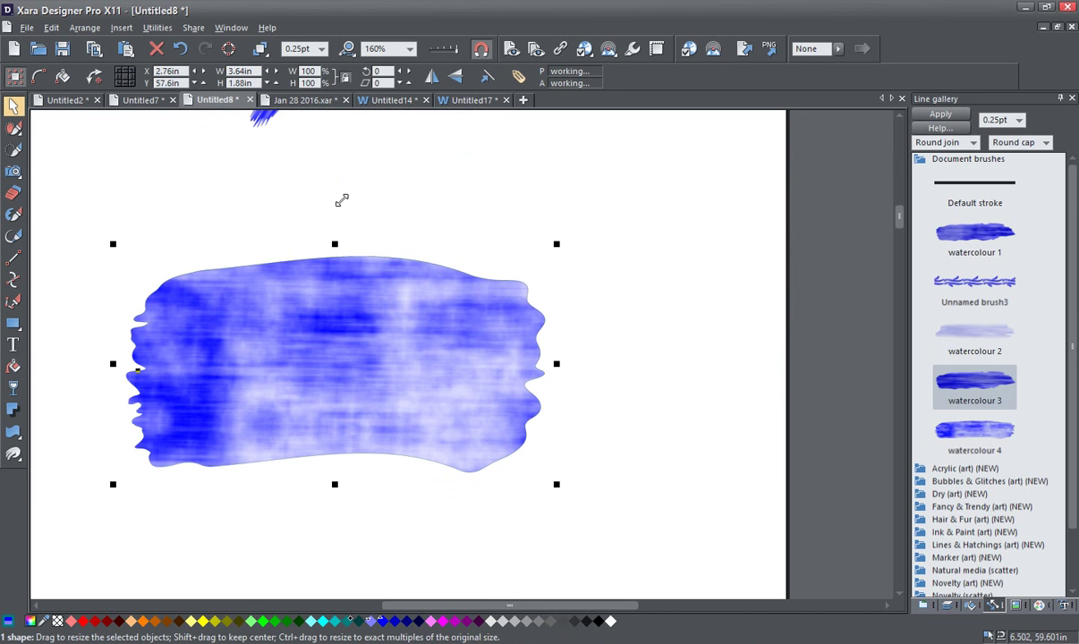
drag(342, 200, 342, 199)
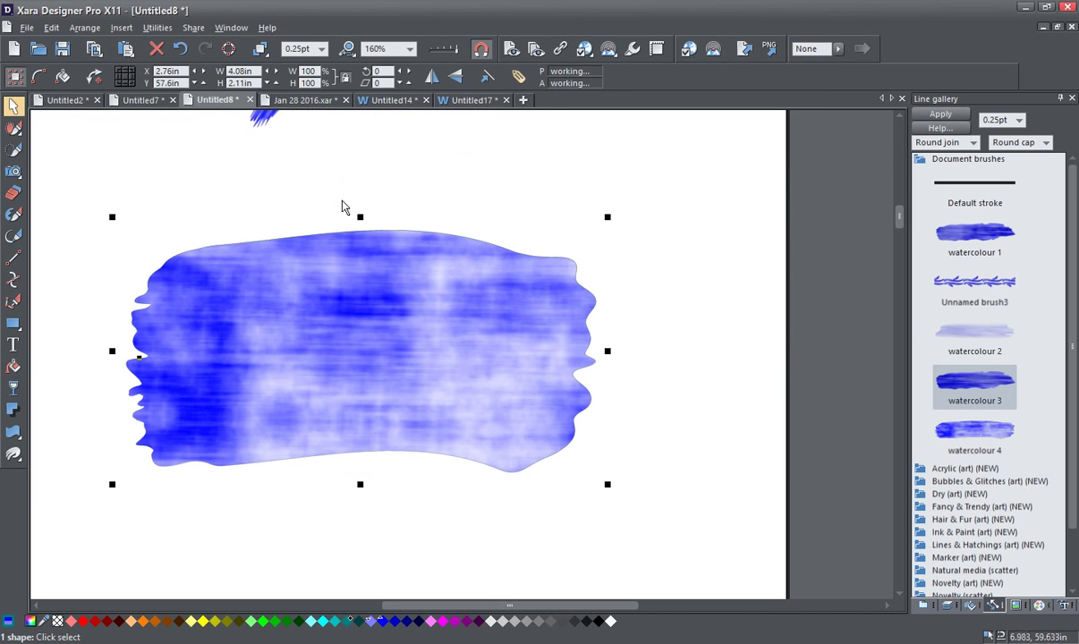
drag(899, 224, 899, 221)
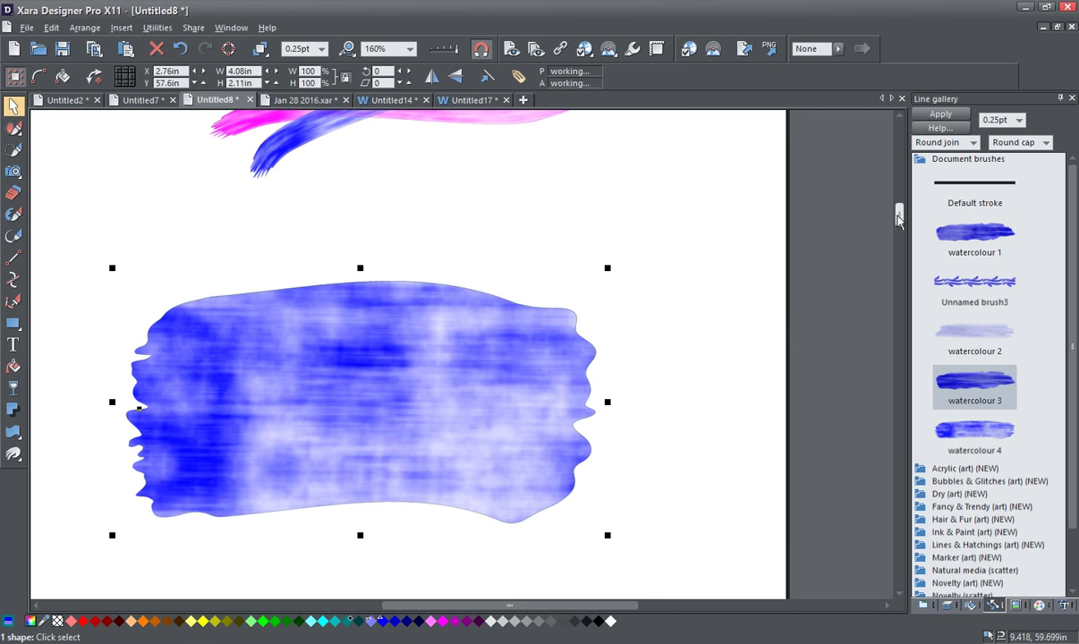
mouse_move(607, 268)
mouse_down()
mouse_move(649, 234)
mouse_move(665, 238)
mouse_up()
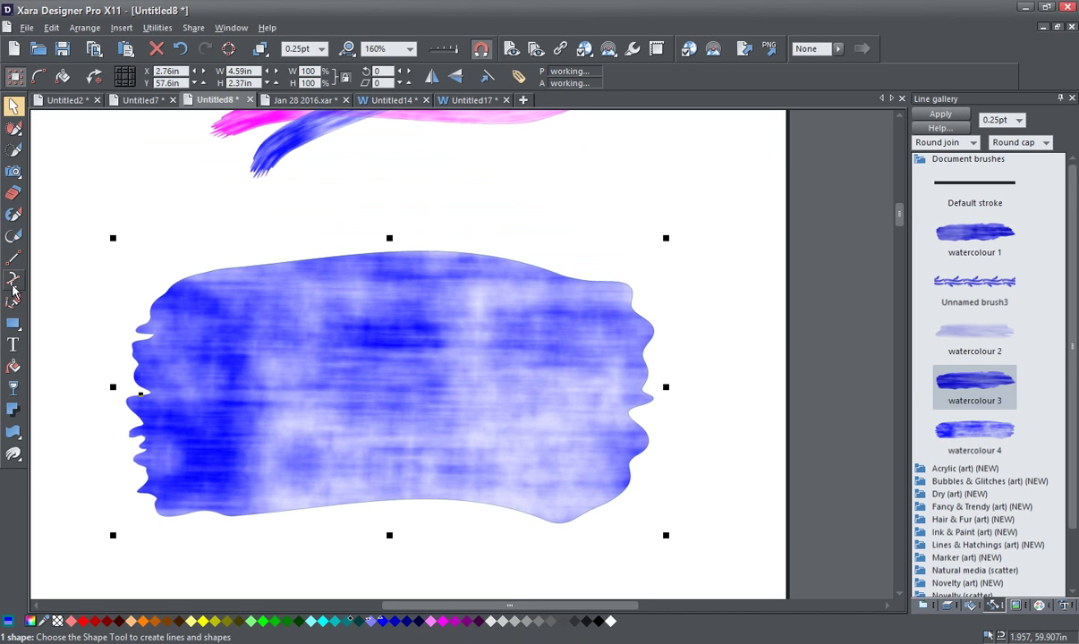
- Apply a Gaussian blur live effect with a radius of 8 to the enlarged blue shape
mouse_move(14, 171)
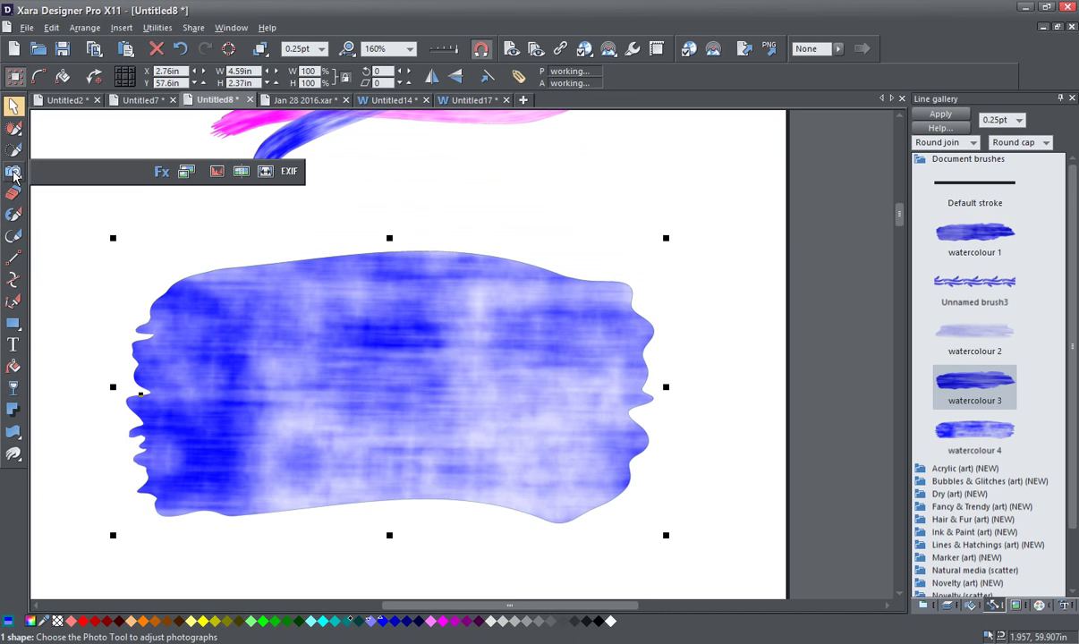
click(164, 172)
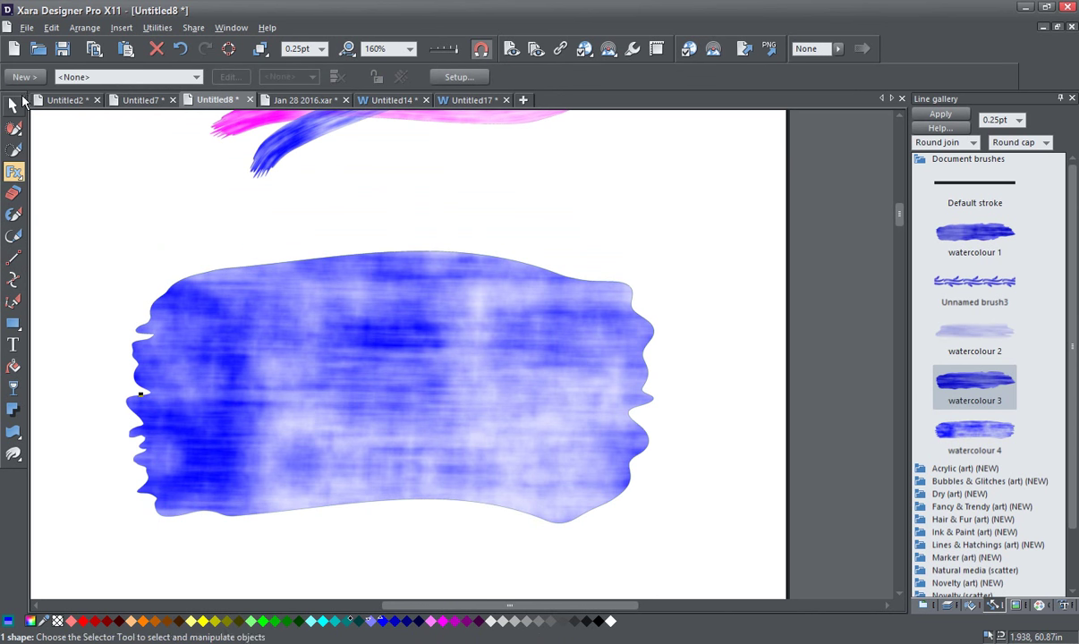
click(24, 78)
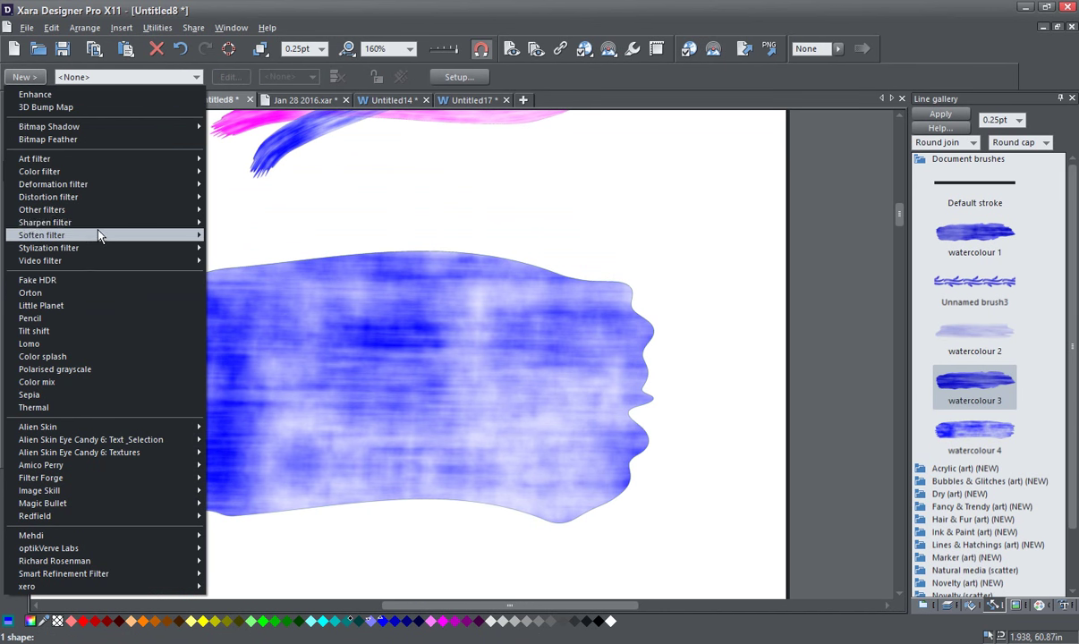
mouse_move(103, 240)
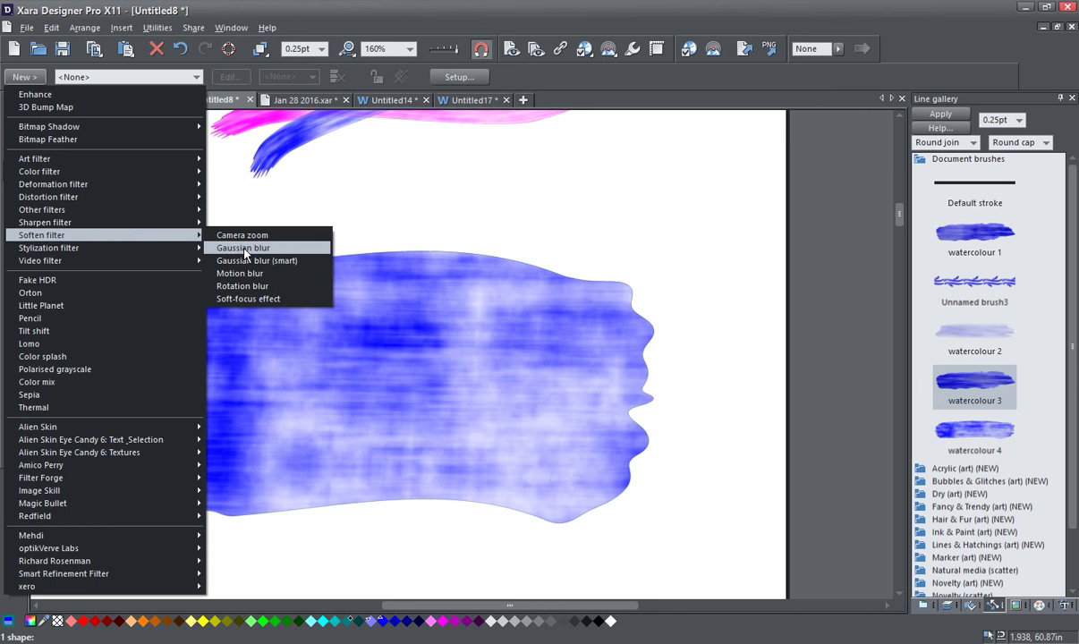
click(244, 249)
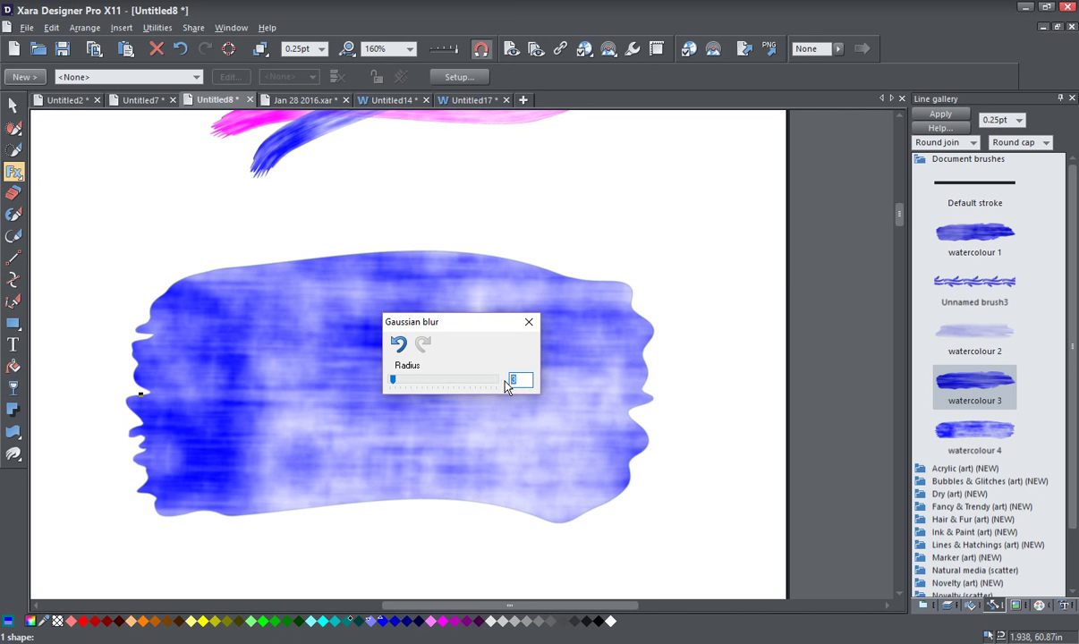
text(8)
click(528, 324)
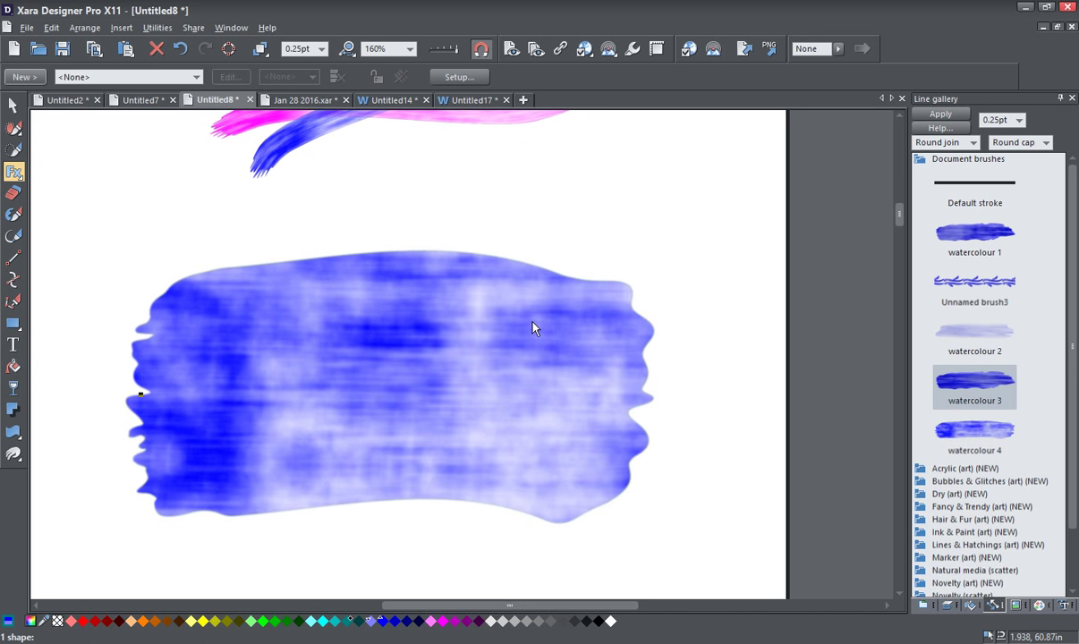
- Set up the Eraser tool with a nib size of 100 and a softness of 108%
click(14, 193)
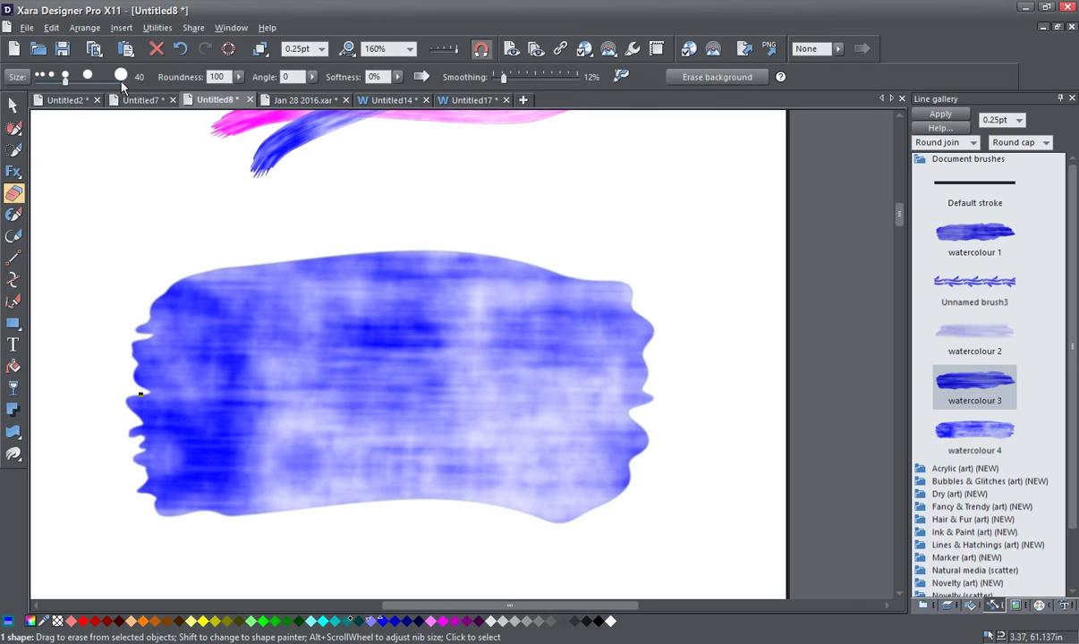
drag(65, 80, 122, 81)
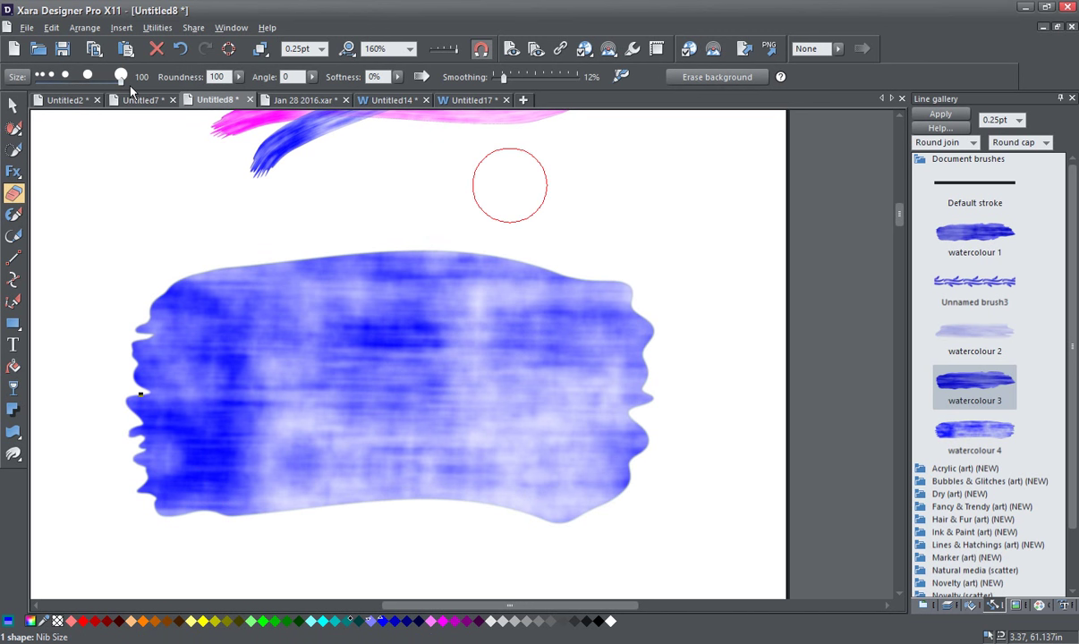
click(399, 78)
drag(399, 94, 446, 107)
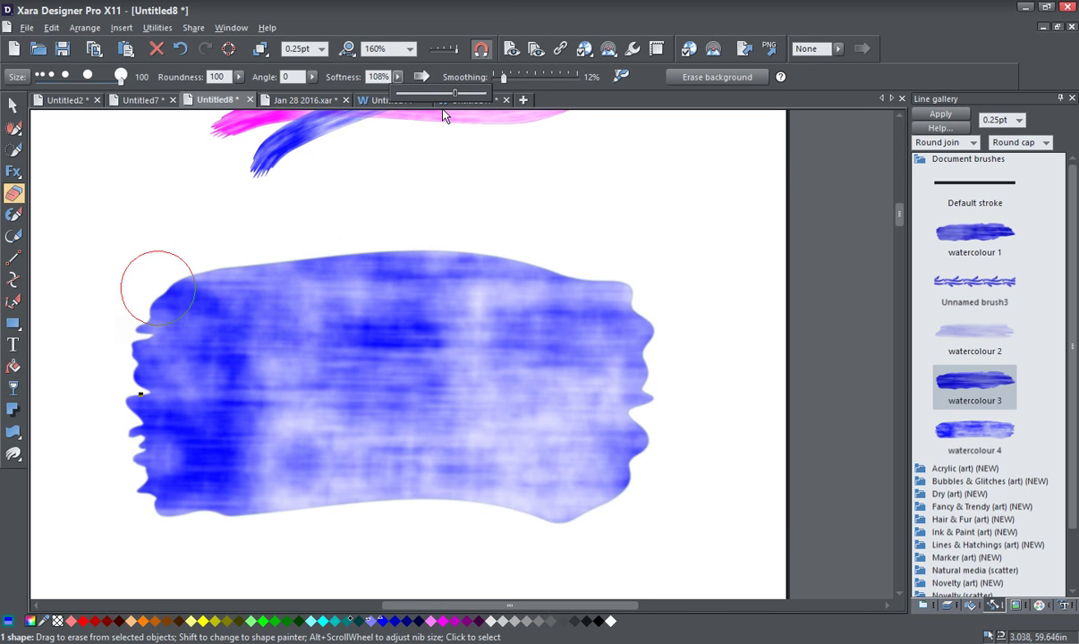
- Softly erase along the upper and lower edges of the enlarged shape with repeated horizontal strokes, fading both edges out
key(alt)
mouse_move(168, 269)
mouse_down()
mouse_move(396, 257)
mouse_move(748, 281)
mouse_move(857, 273)
mouse_up()
key(Escape)
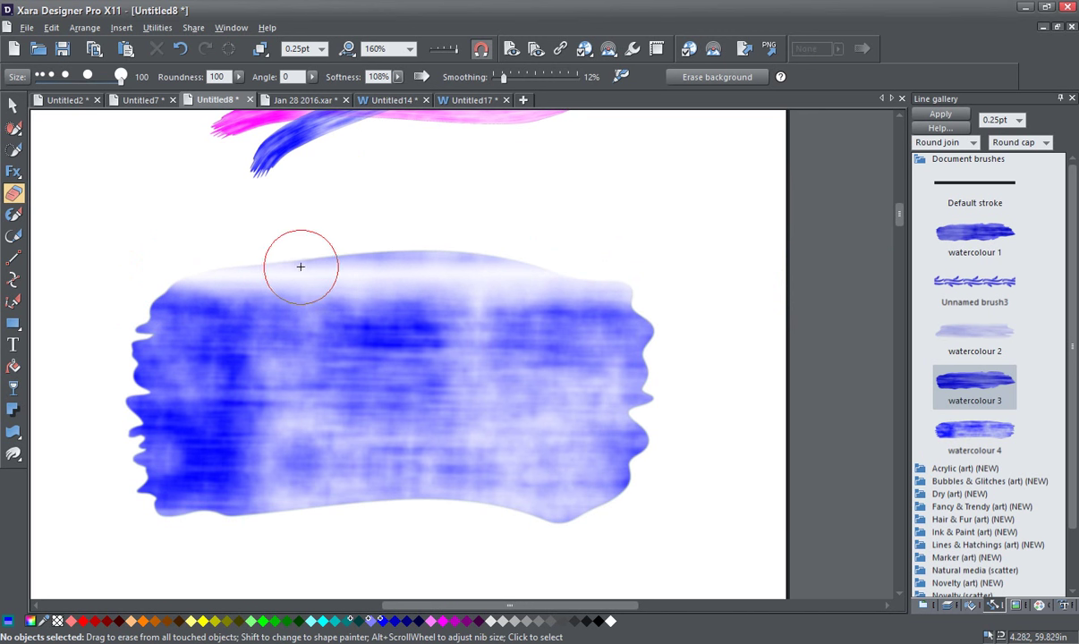
mouse_move(299, 248)
mouse_down()
mouse_move(286, 255)
mouse_move(564, 254)
mouse_up()
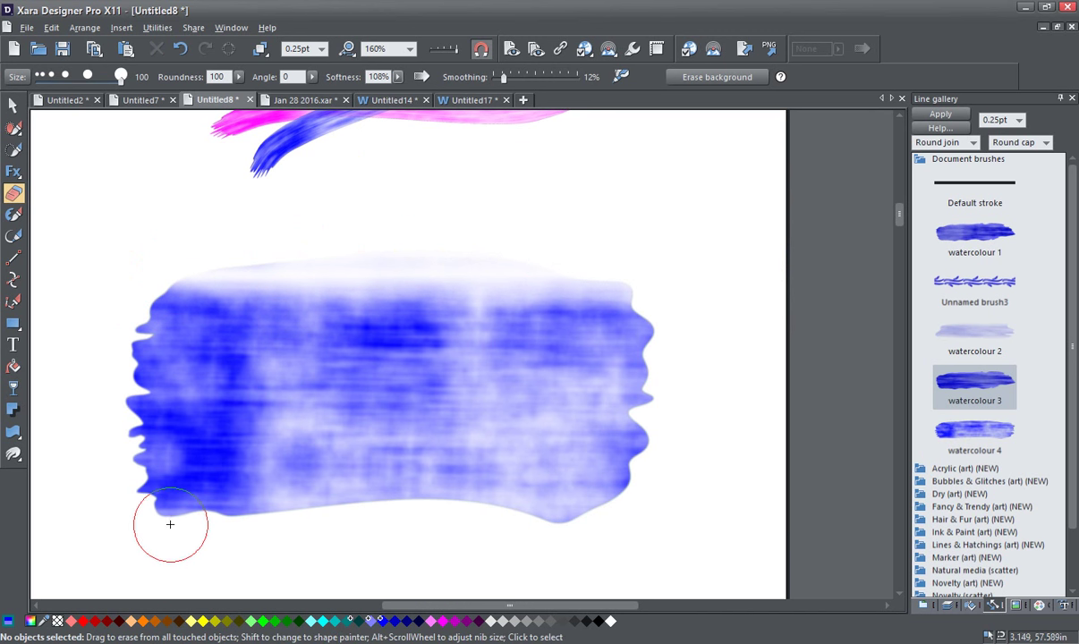
mouse_move(151, 517)
mouse_down()
mouse_move(381, 502)
mouse_move(631, 504)
mouse_move(573, 517)
mouse_move(619, 509)
mouse_up()
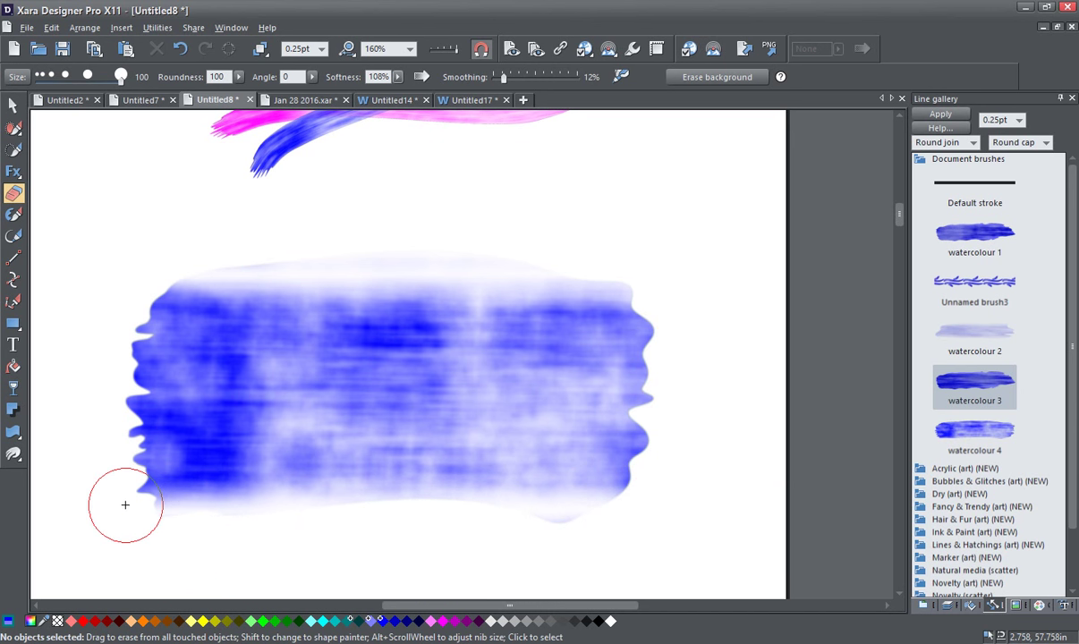
mouse_move(164, 497)
mouse_down()
mouse_move(627, 497)
mouse_move(645, 470)
mouse_up()
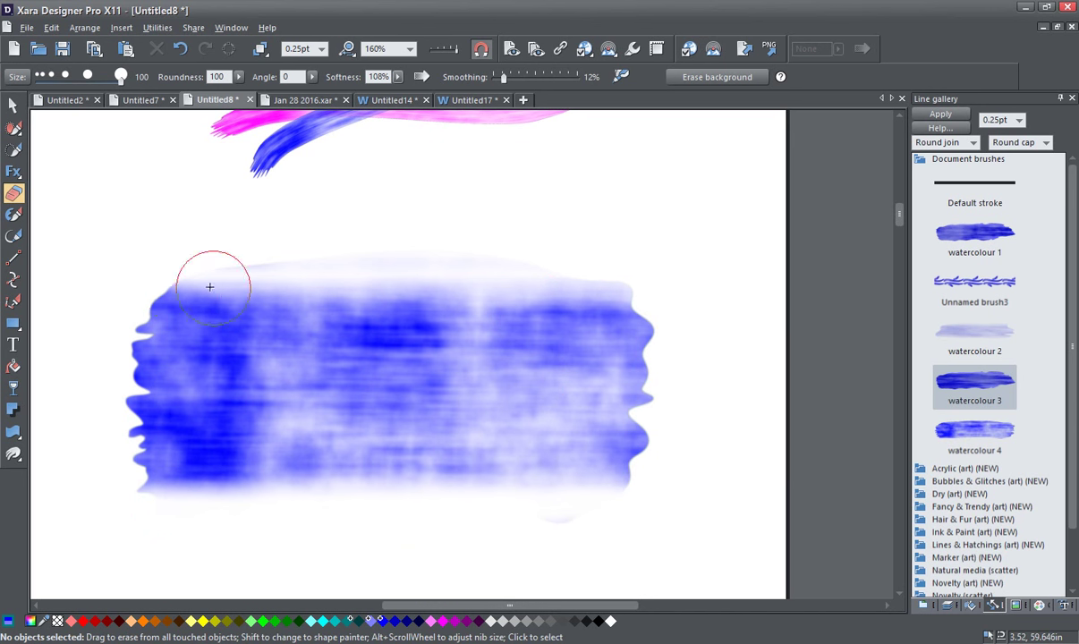
drag(284, 286, 143, 271)
drag(313, 278, 639, 282)
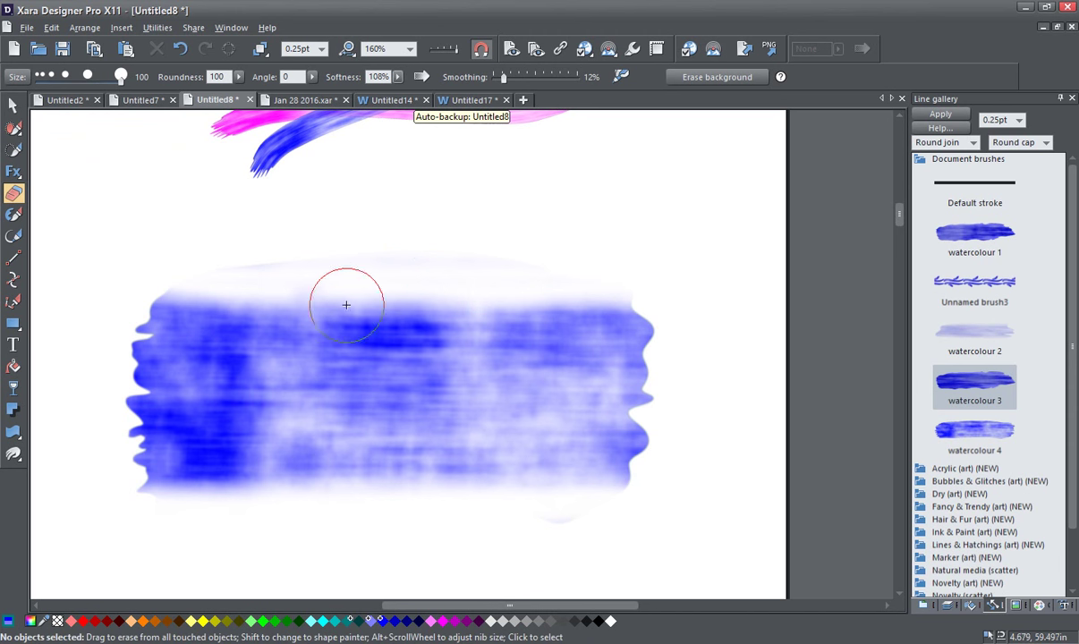
- Try a wider soft erase along the enlarged shape's upper edge and undo it
scroll(336, 300, down, 4)
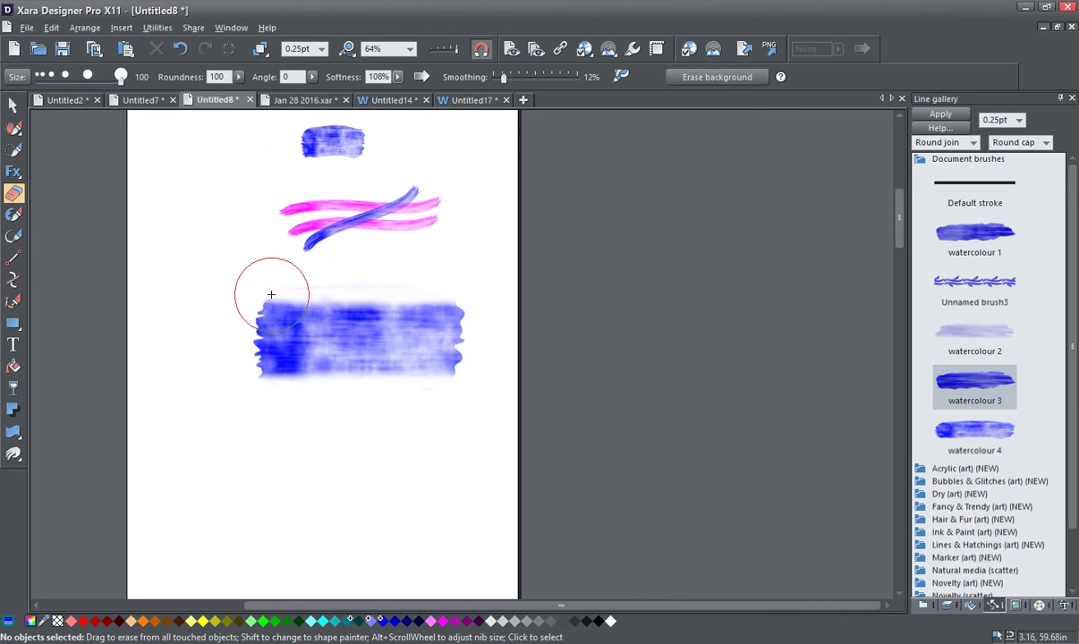
drag(271, 302, 462, 294)
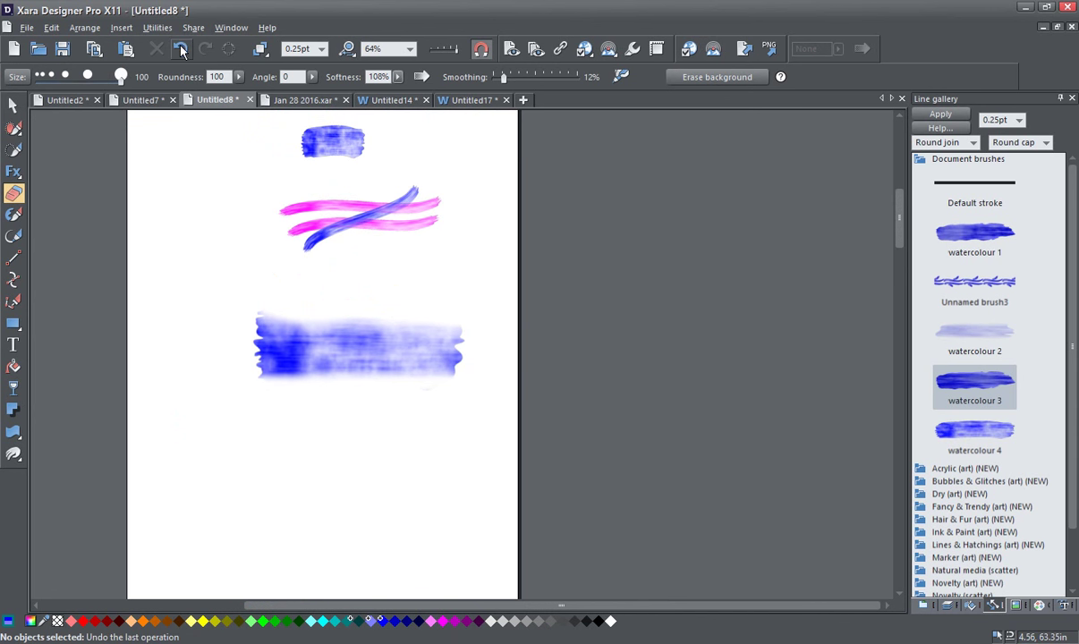
click(178, 48)
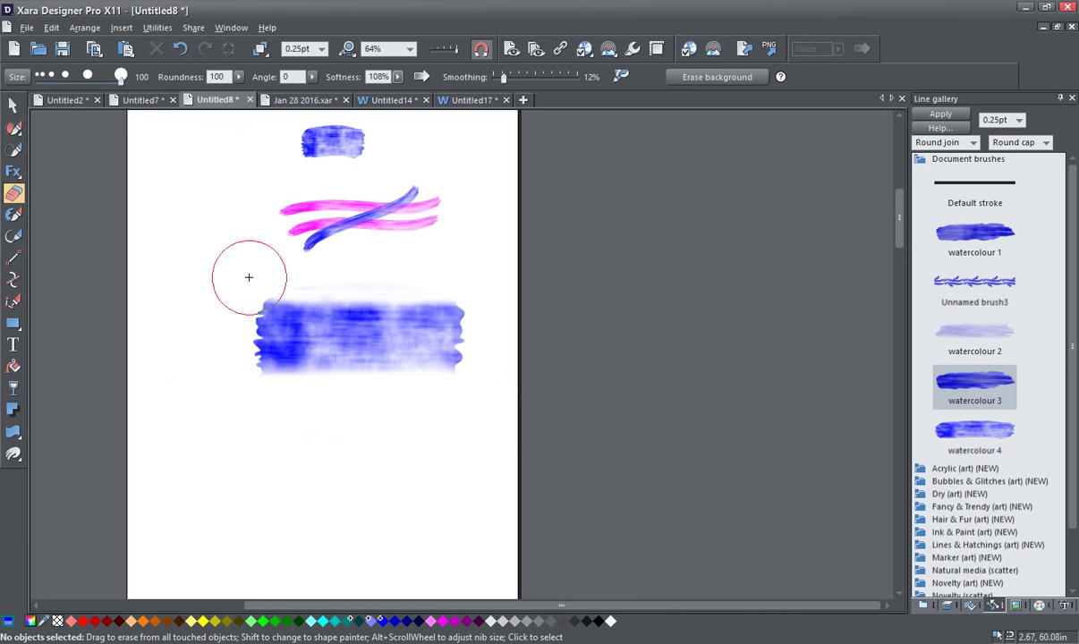
- Erase the faint remnants above the enlarged shape's upper edge and lightly fade its left and right ends
drag(275, 274, 457, 277)
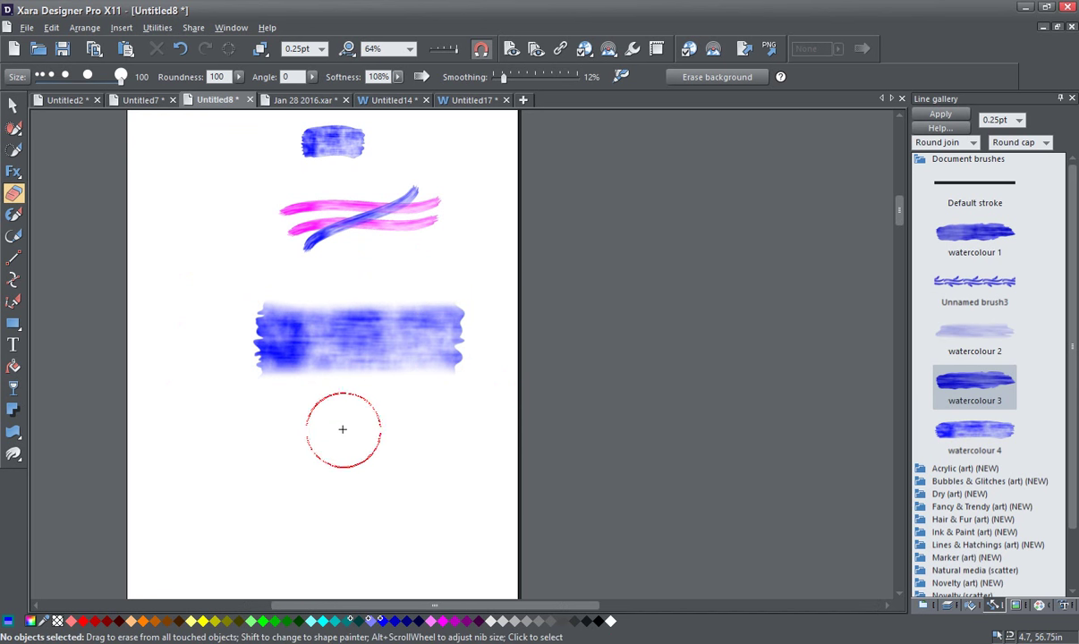
scroll(342, 430, up, 3)
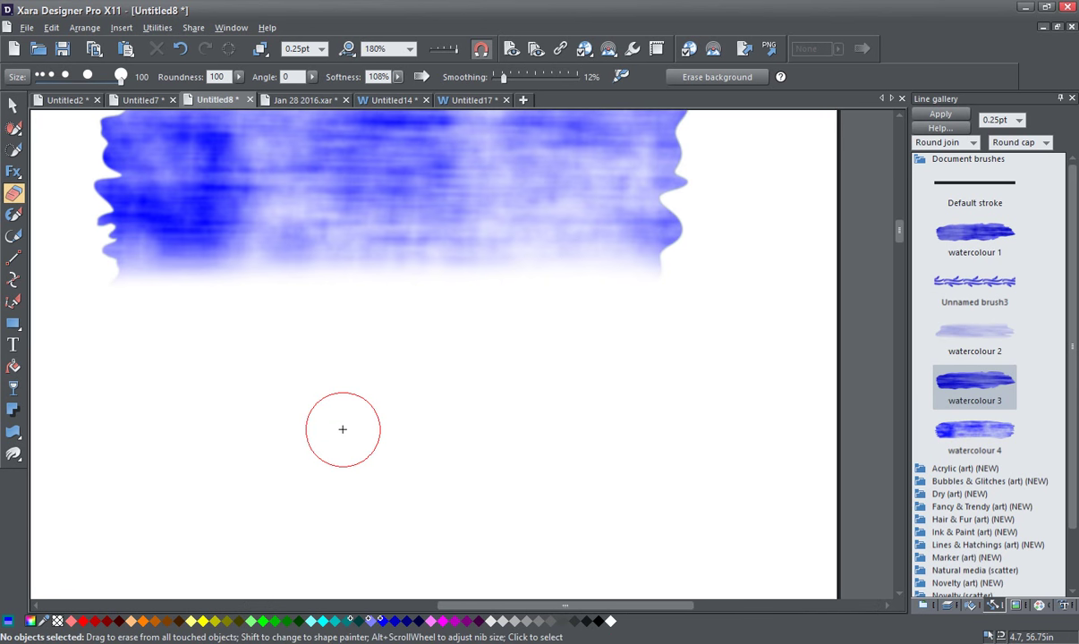
scroll(343, 429, down, 1)
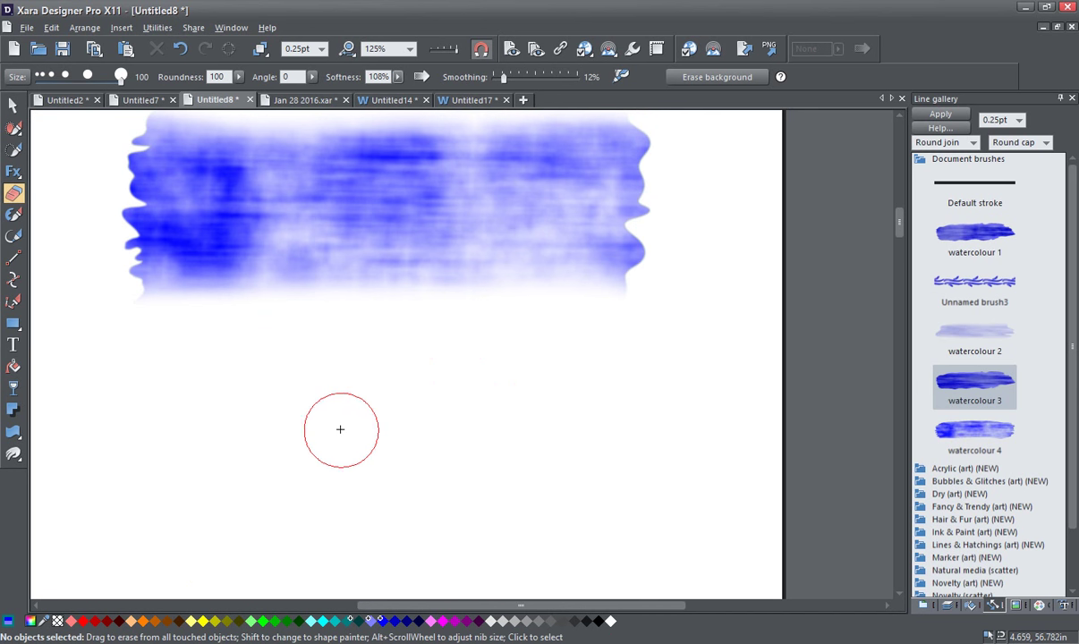
scroll(340, 429, down, 2)
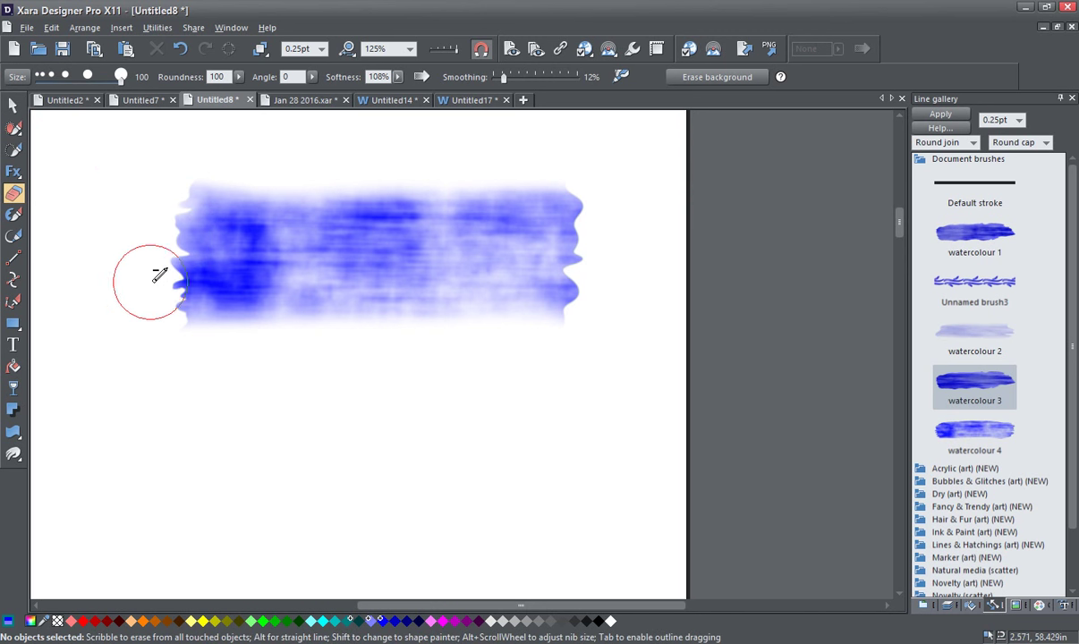
drag(174, 276, 154, 273)
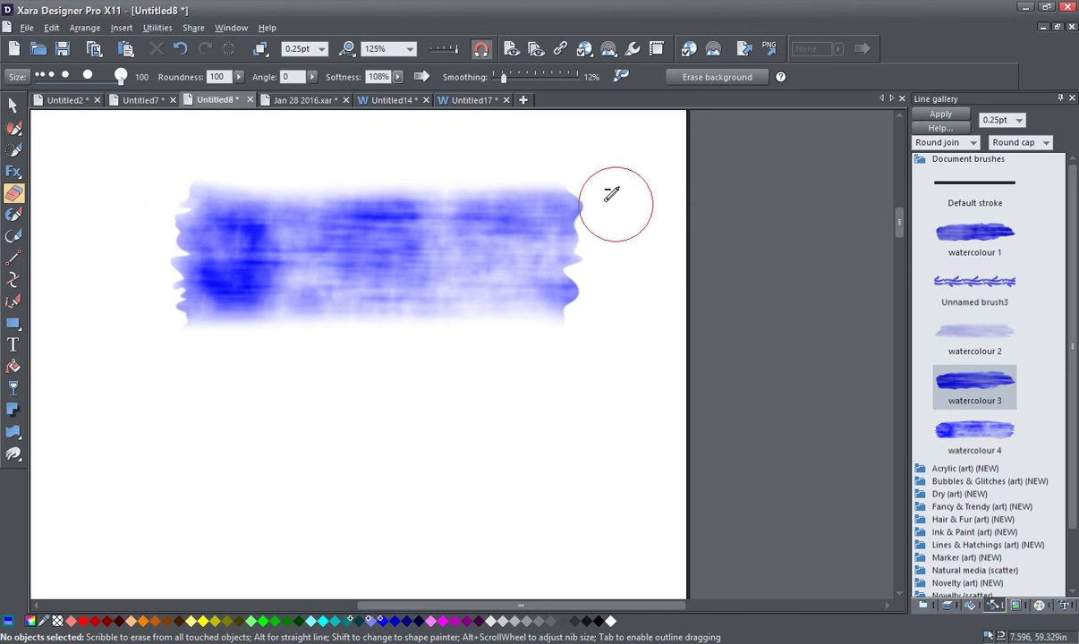
drag(595, 193, 588, 188)
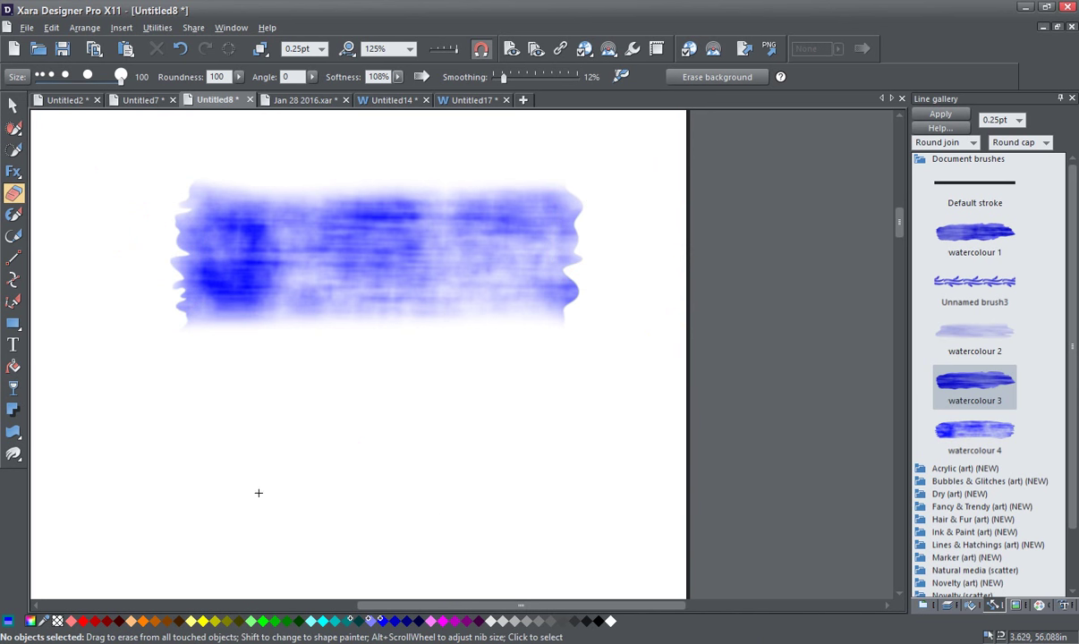
scroll(219, 466, down, 2)
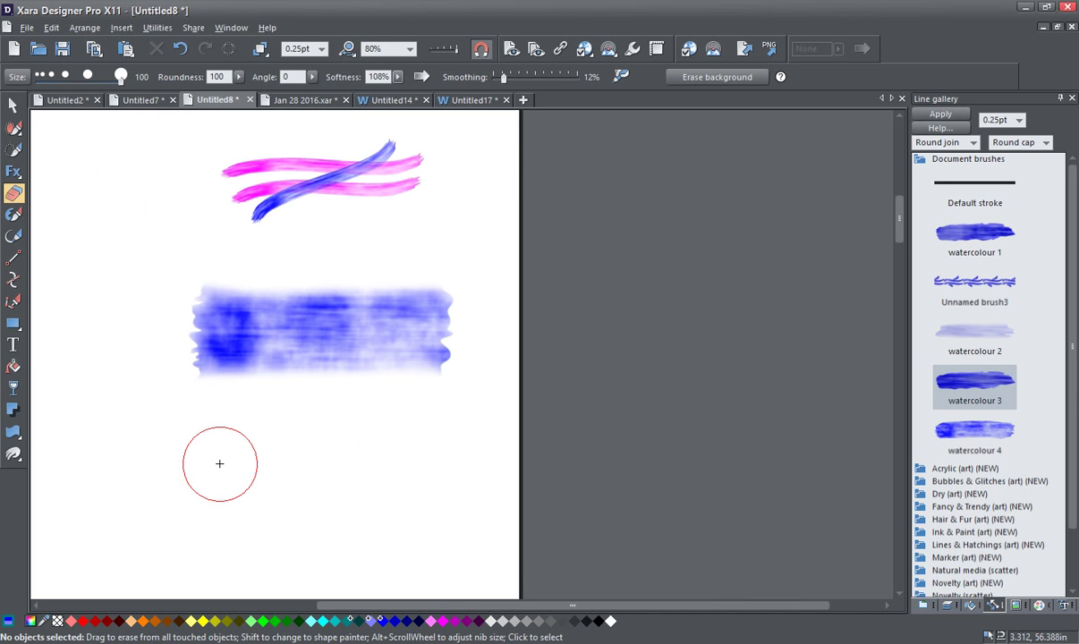
- Enlarge the soft-edged blue shape to about 6.57 by 3.39 in
click(14, 108)
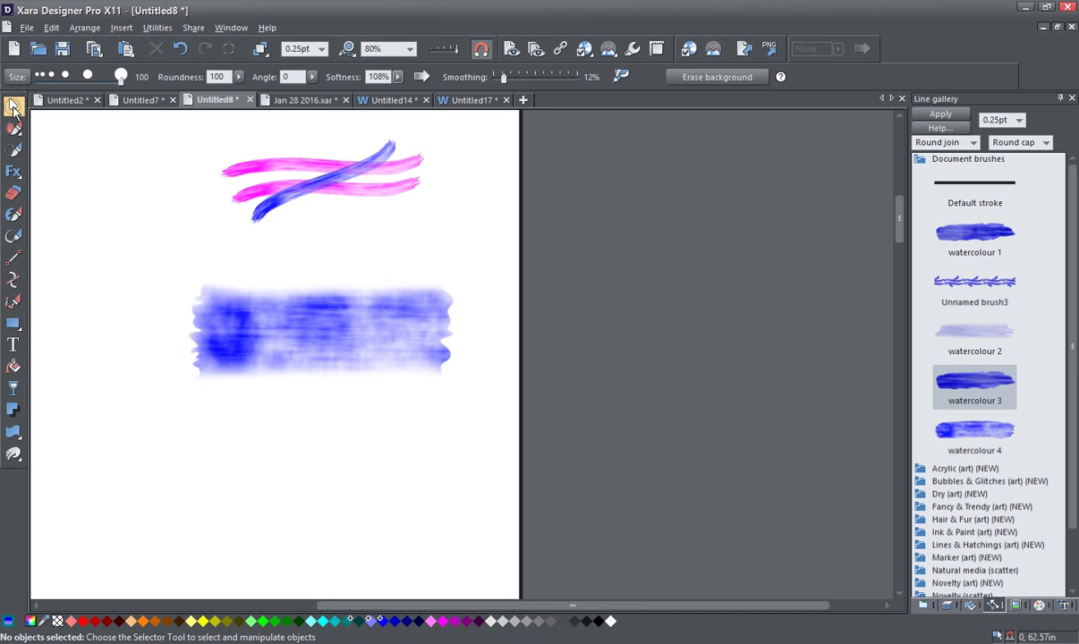
click(277, 324)
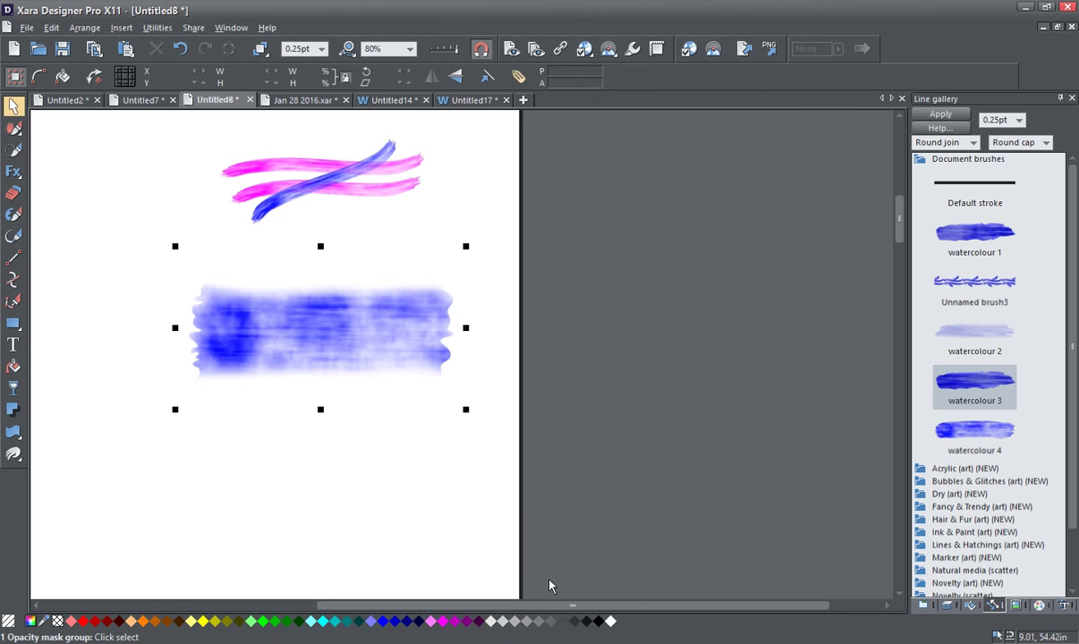
drag(534, 611, 474, 609)
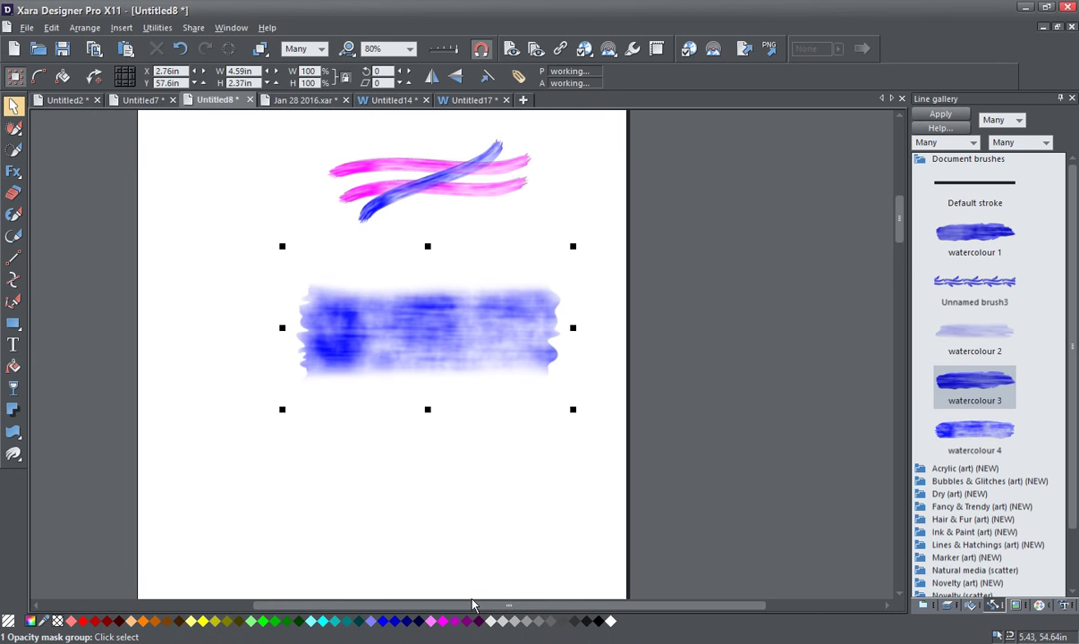
drag(282, 409, 212, 448)
drag(237, 404, 180, 432)
drag(472, 597, 472, 601)
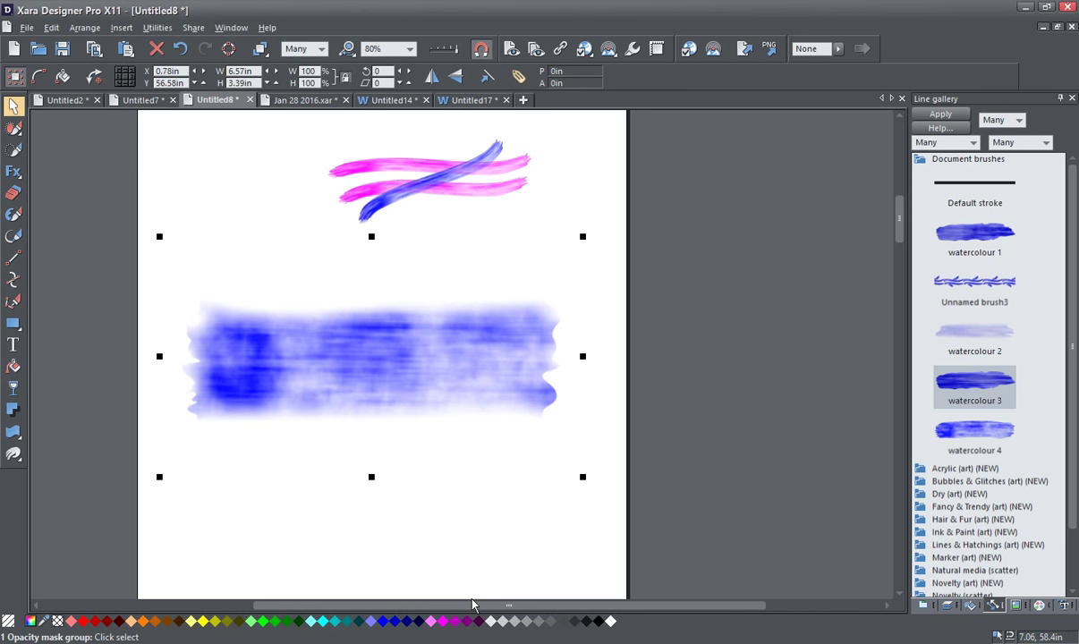
- Draw a rectangle about 6.55 by 2.5 in over the enlarged shape and replace all its colours with black
mouse_move(13, 323)
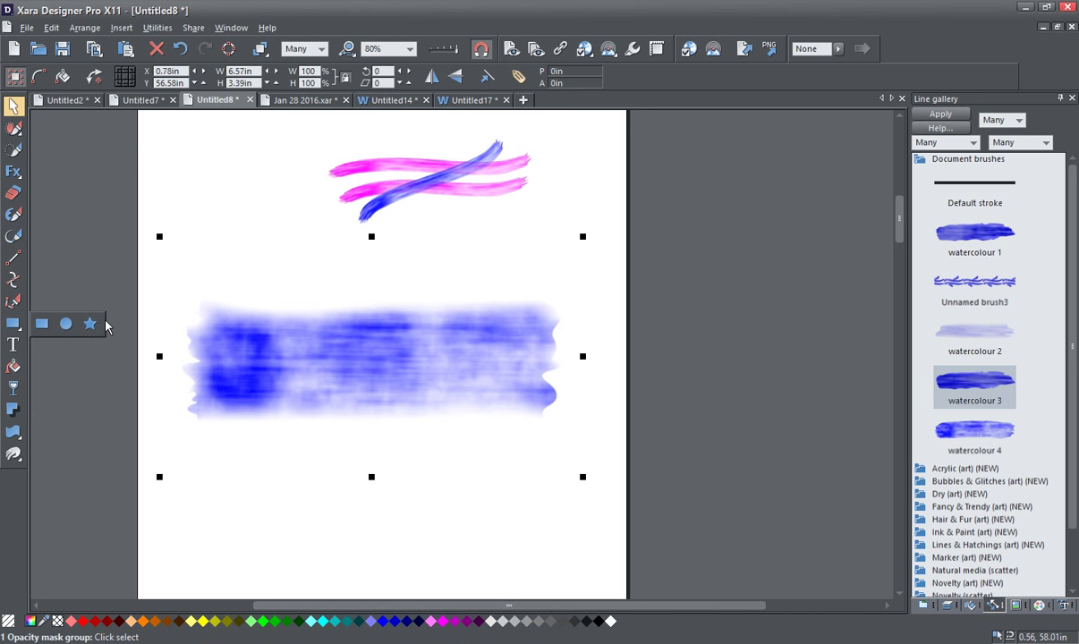
click(44, 327)
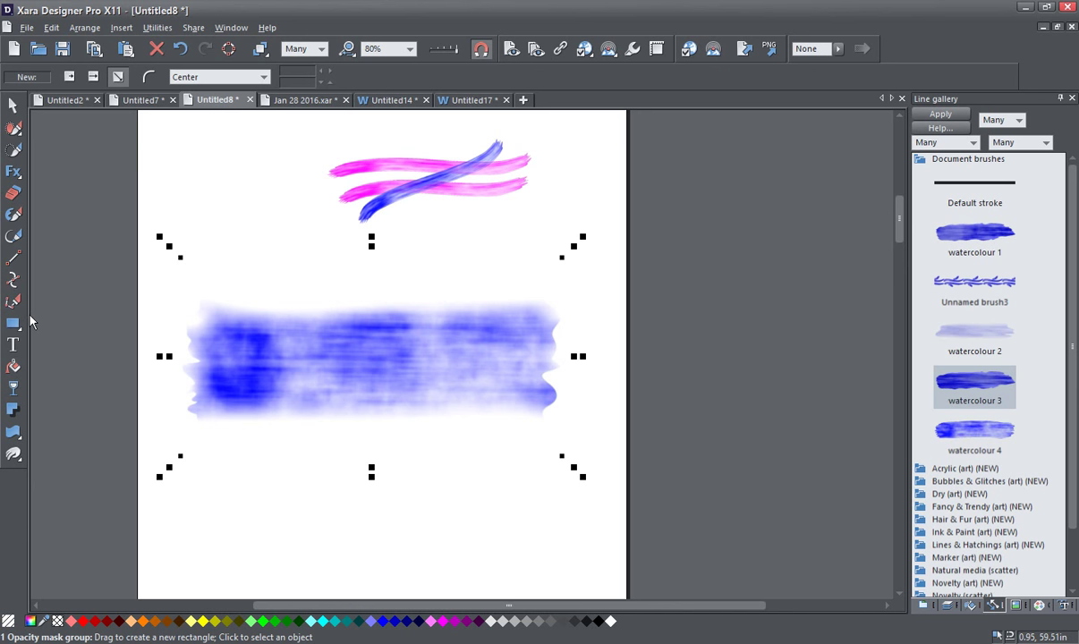
drag(189, 284, 482, 431)
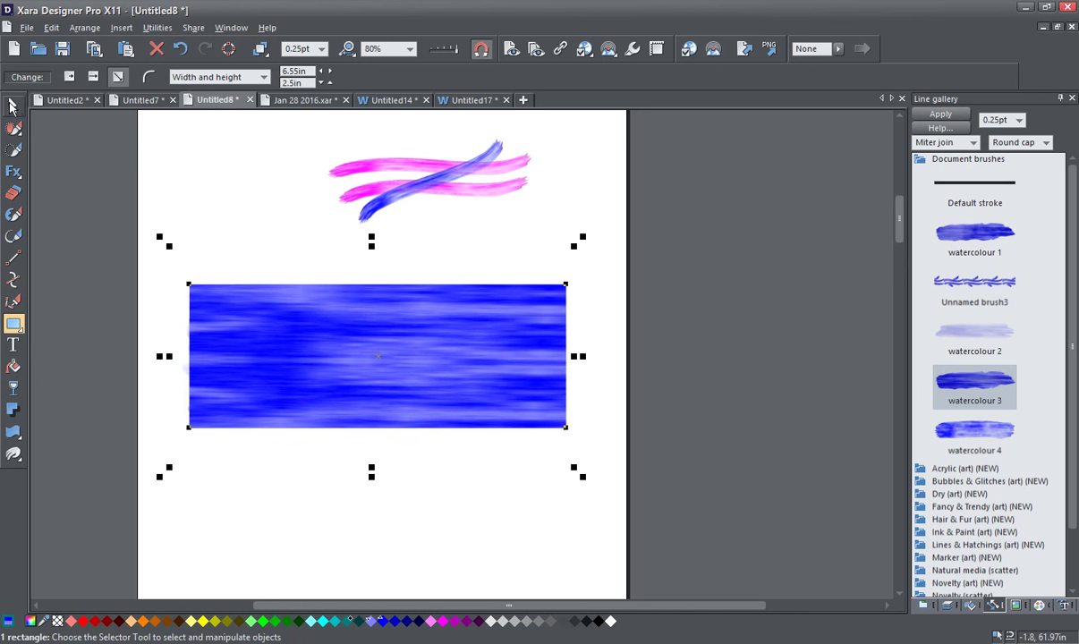
click(13, 105)
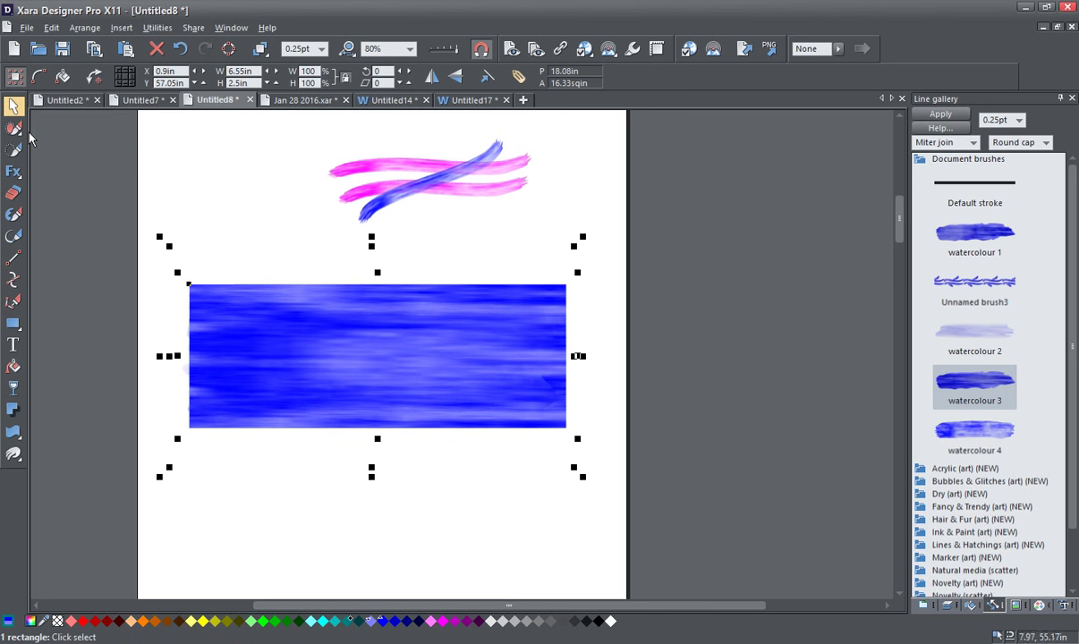
click(595, 621)
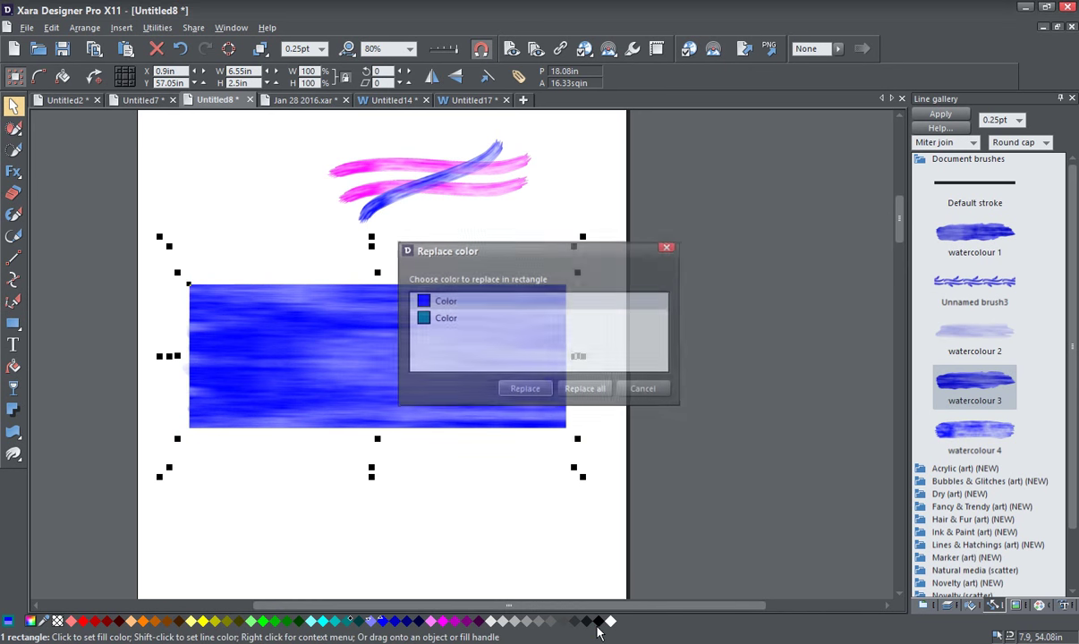
click(586, 392)
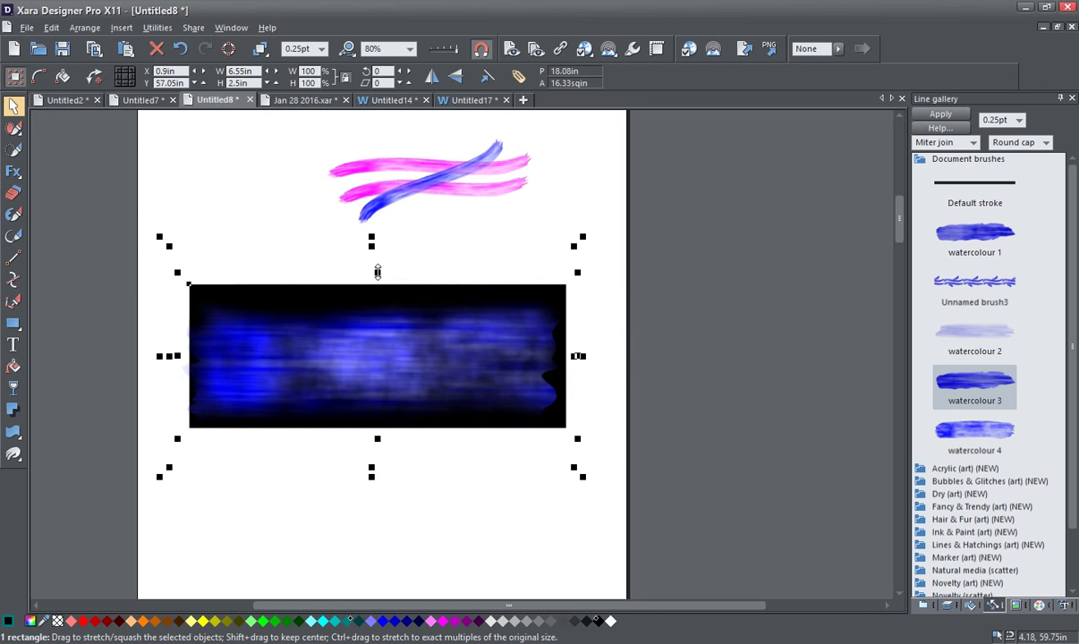
- Shrink the black rectangle to about 6.37 by 2.45 in around the visible part of the blue shape
drag(377, 272, 378, 275)
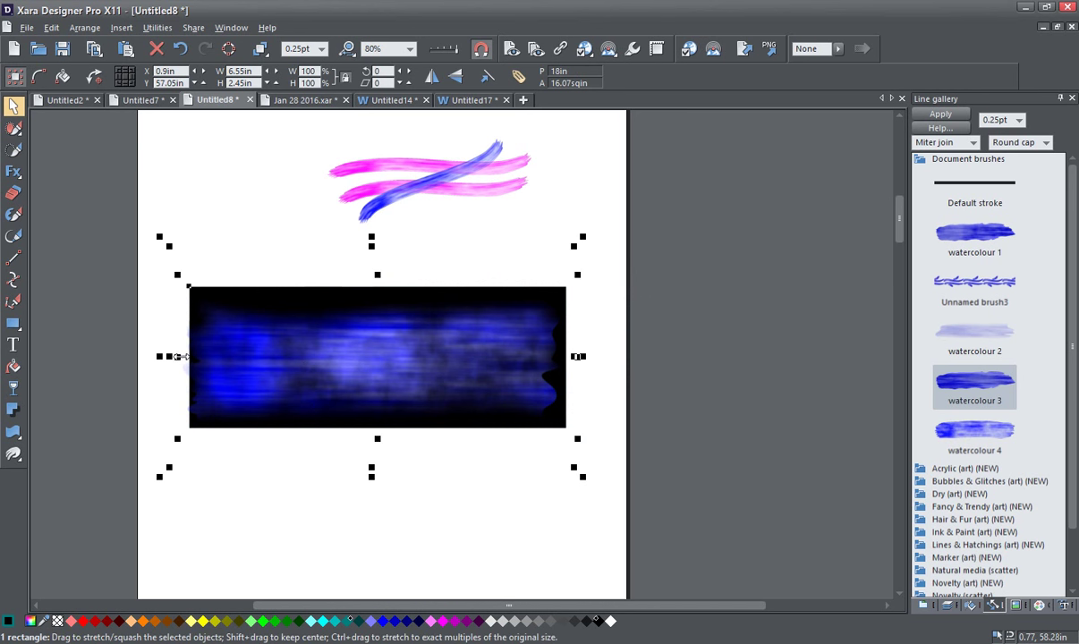
drag(180, 356, 187, 358)
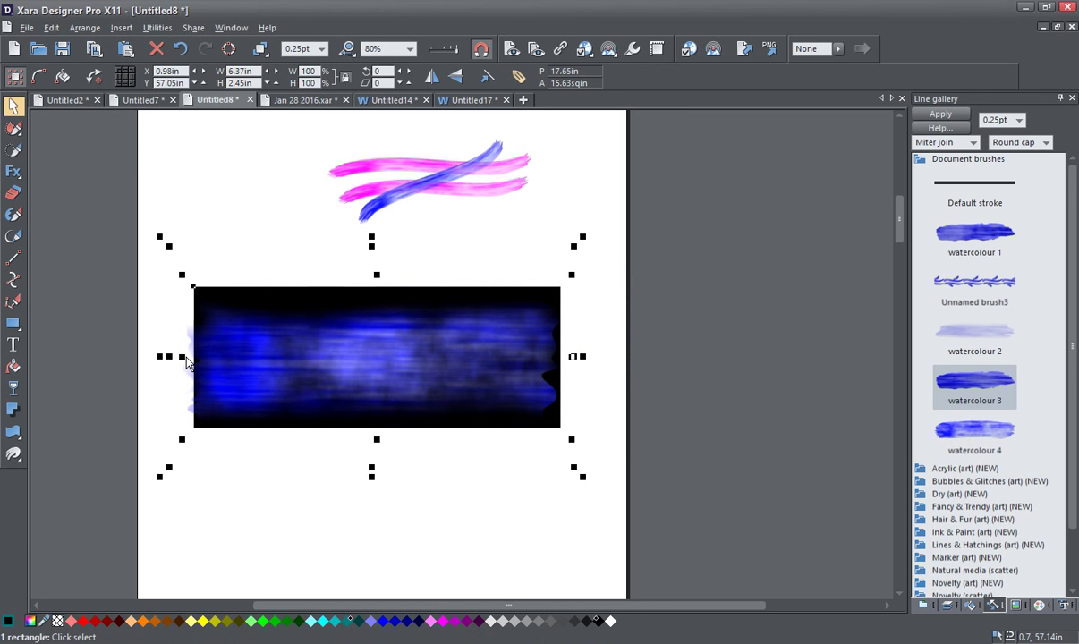
drag(186, 358, 186, 362)
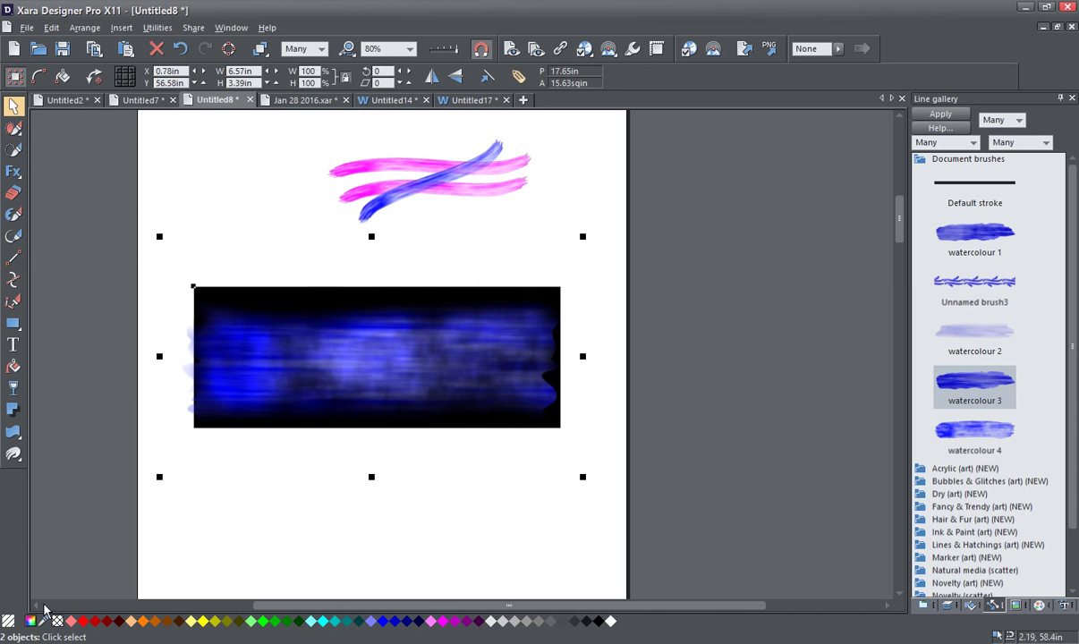
- Try clipping the blue shape with the black rectangle and undo the clipping
click(116, 460)
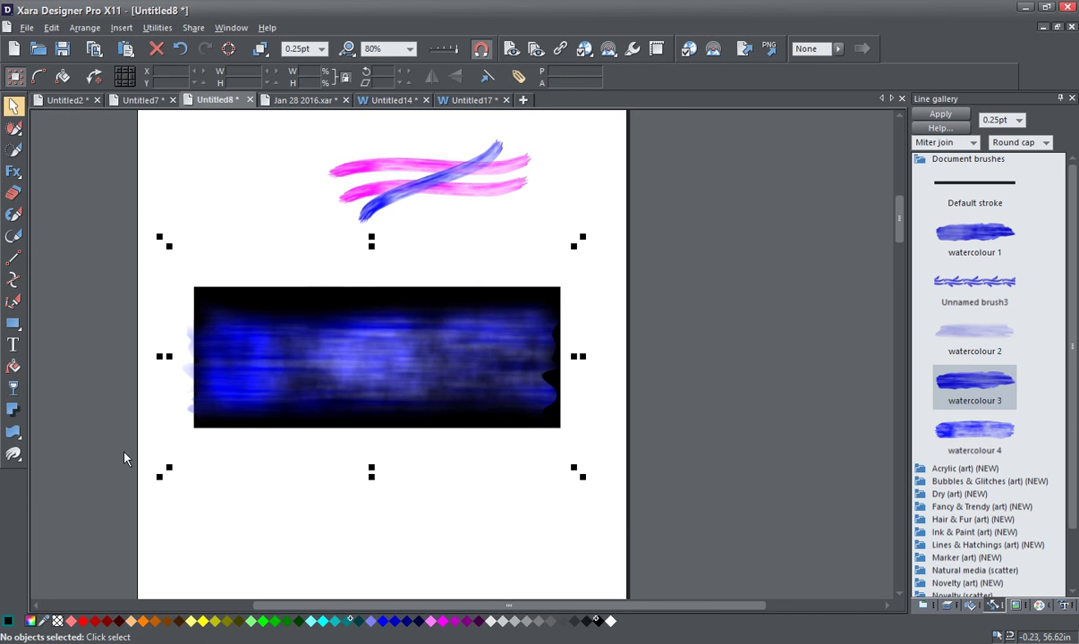
drag(123, 458, 123, 458)
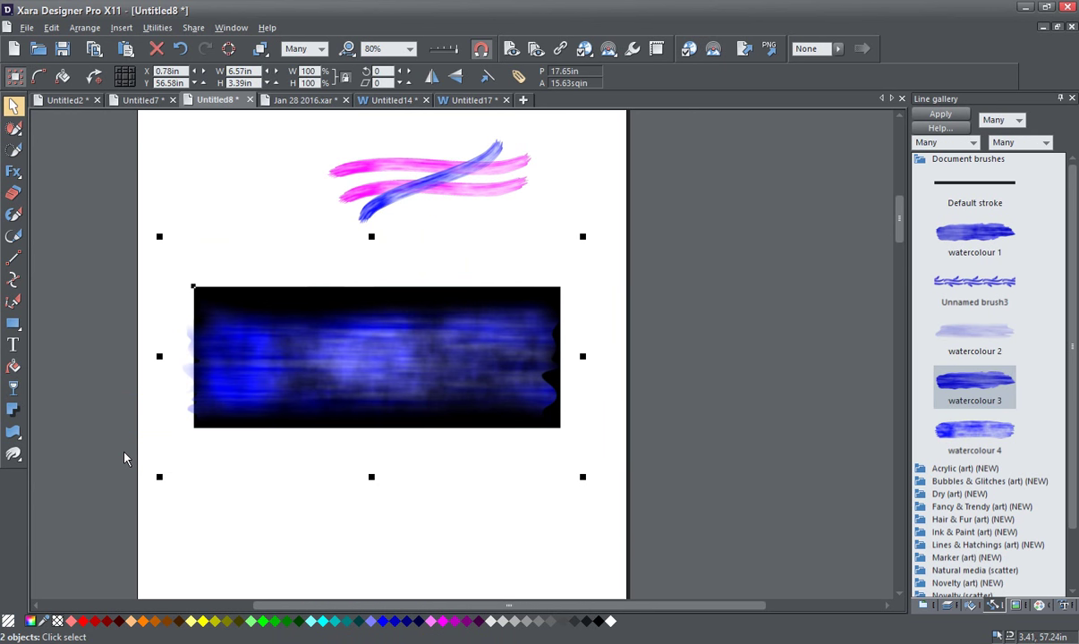
key(ctrl+shift+m)
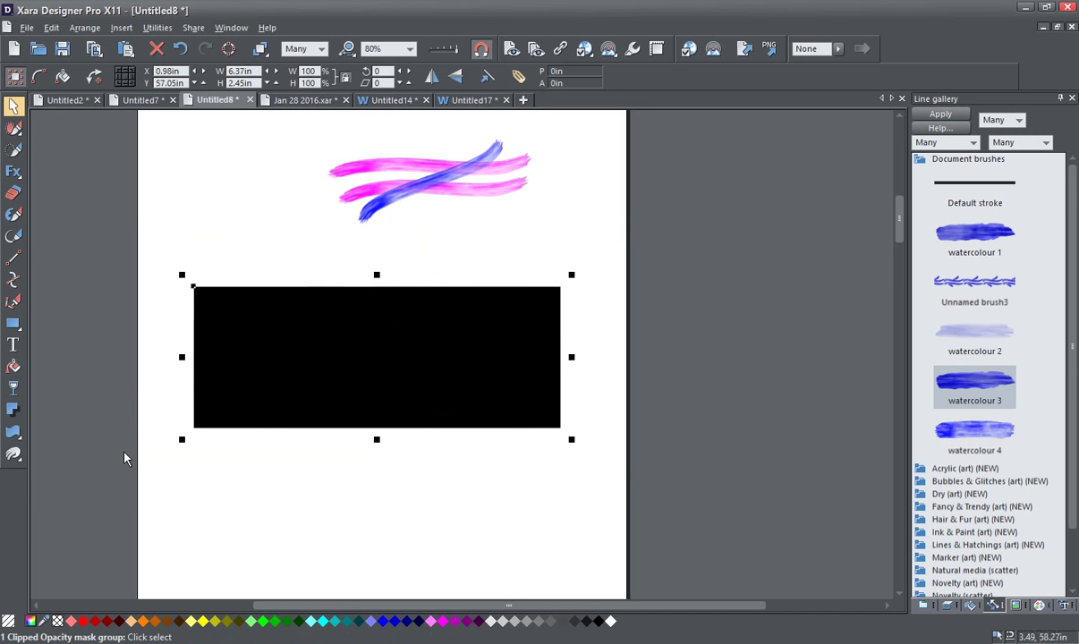
click(181, 50)
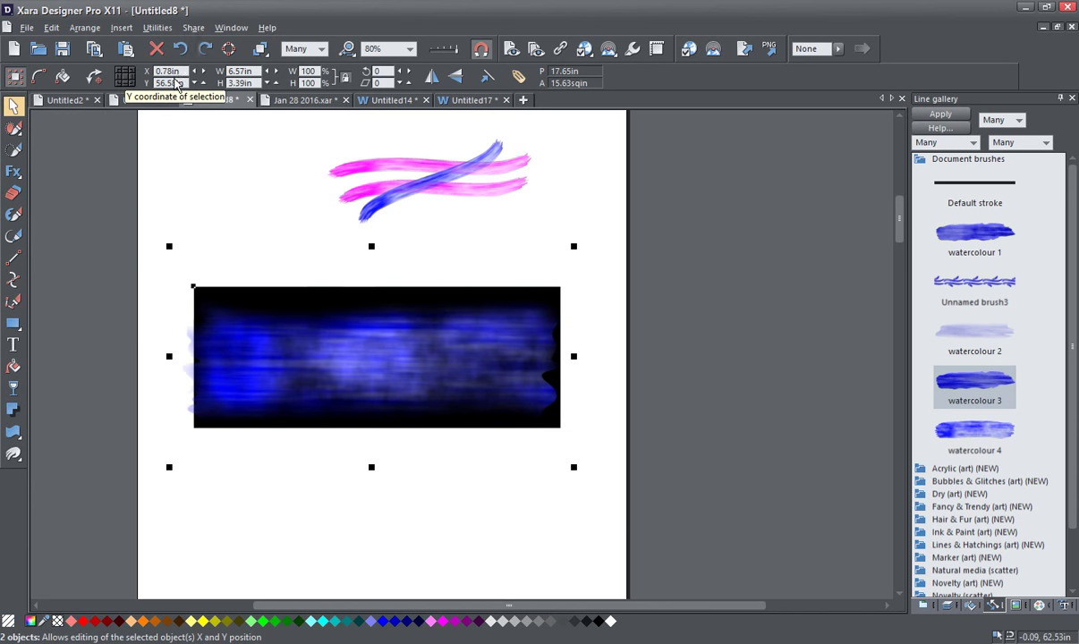
- Try a dark grey fill on both objects and another clipping with the rectangle, undoing each attempt
click(553, 619)
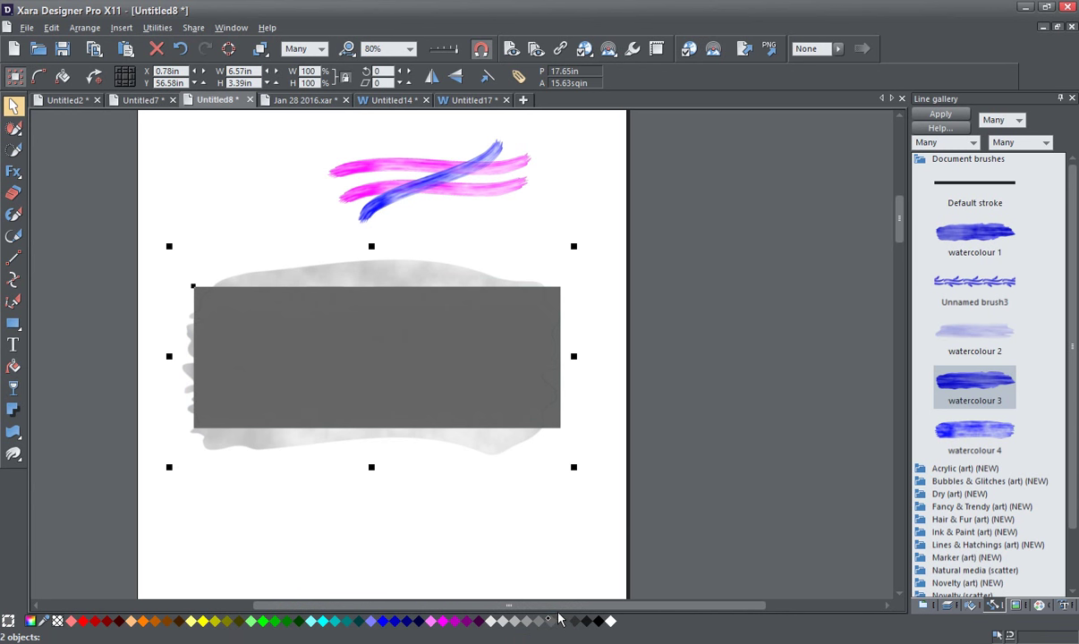
click(178, 48)
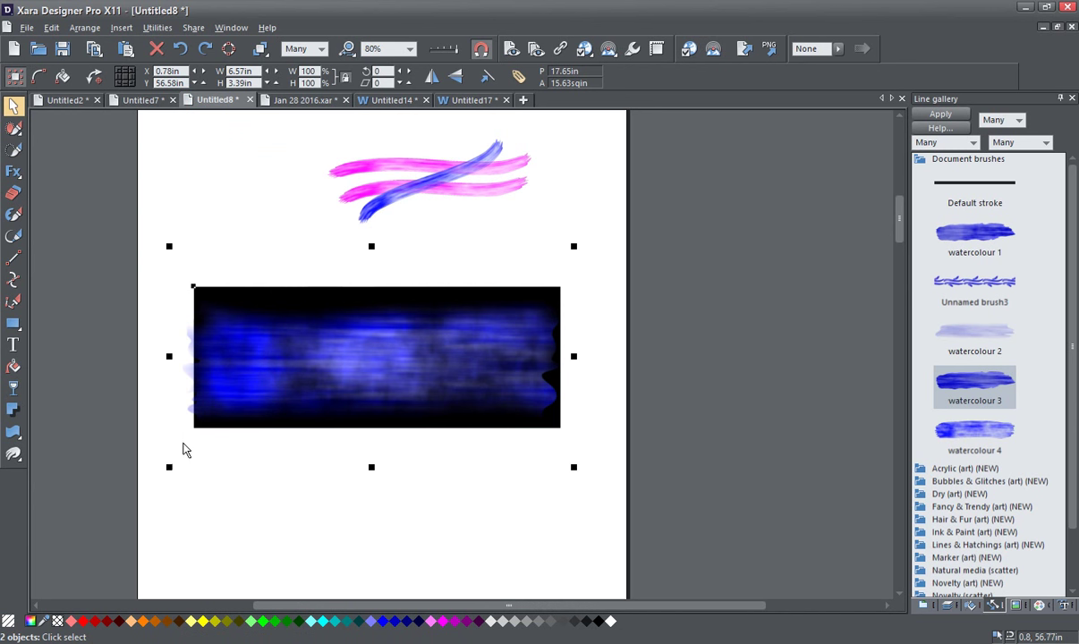
key(ctrl+shift+o)
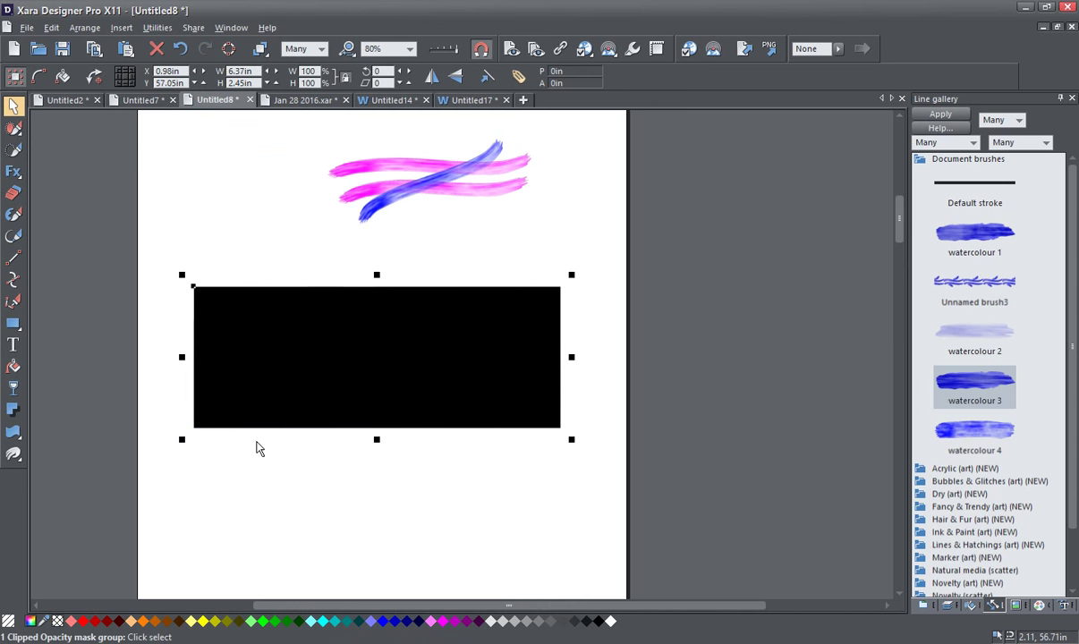
drag(103, 240, 658, 459)
click(180, 49)
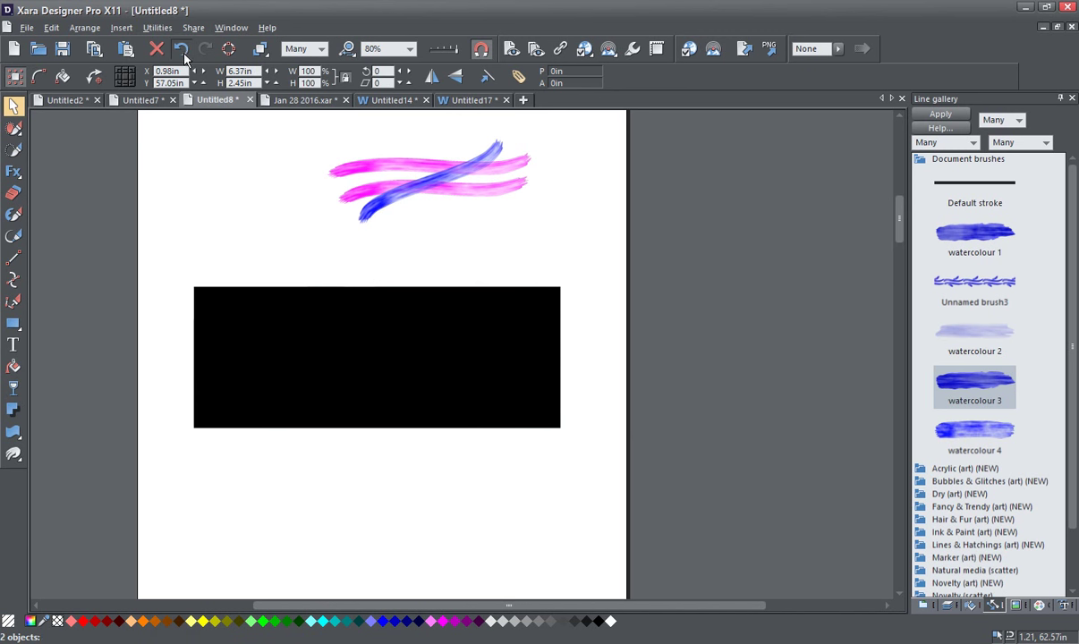
click(182, 50)
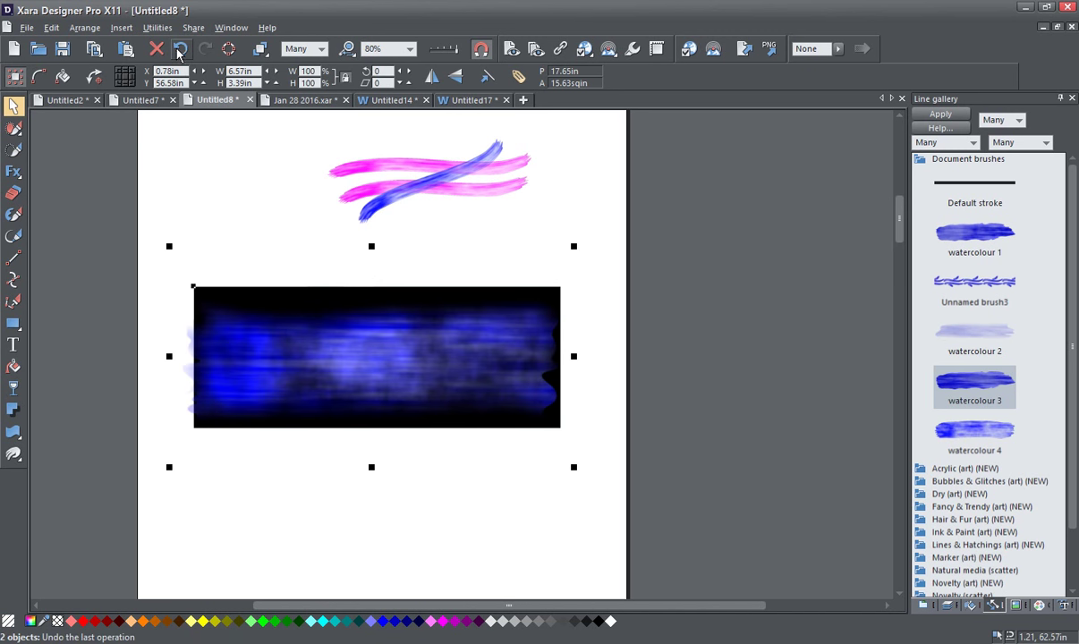
- Undo the rectangle's resizing and black recolouring, and remove the rectangle from above the blue shape
click(183, 50)
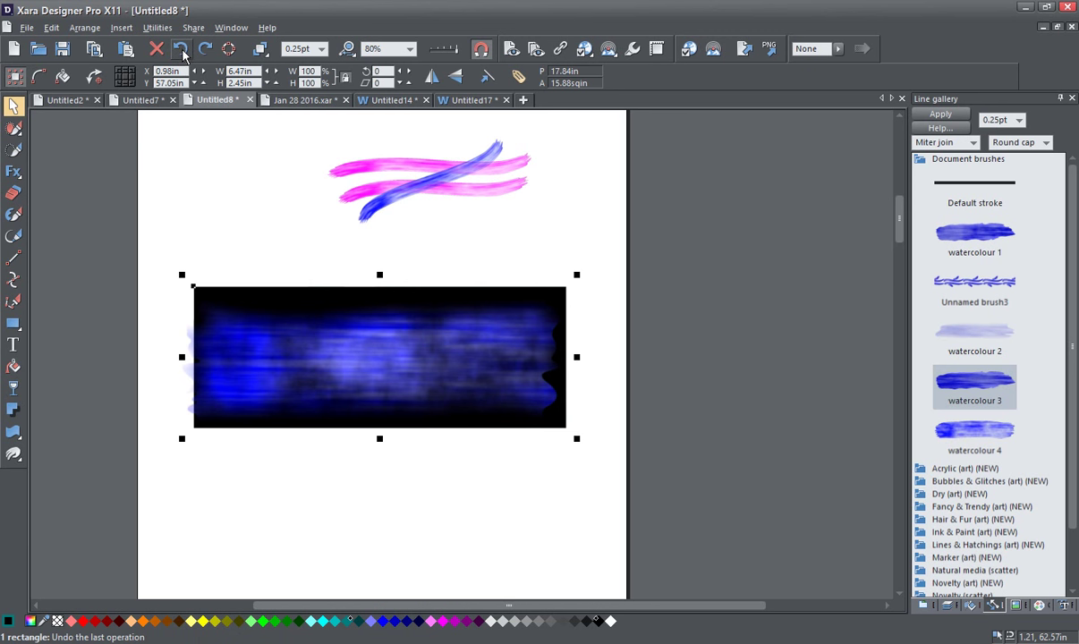
click(183, 50)
click(182, 50)
click(183, 50)
click(182, 51)
click(182, 53)
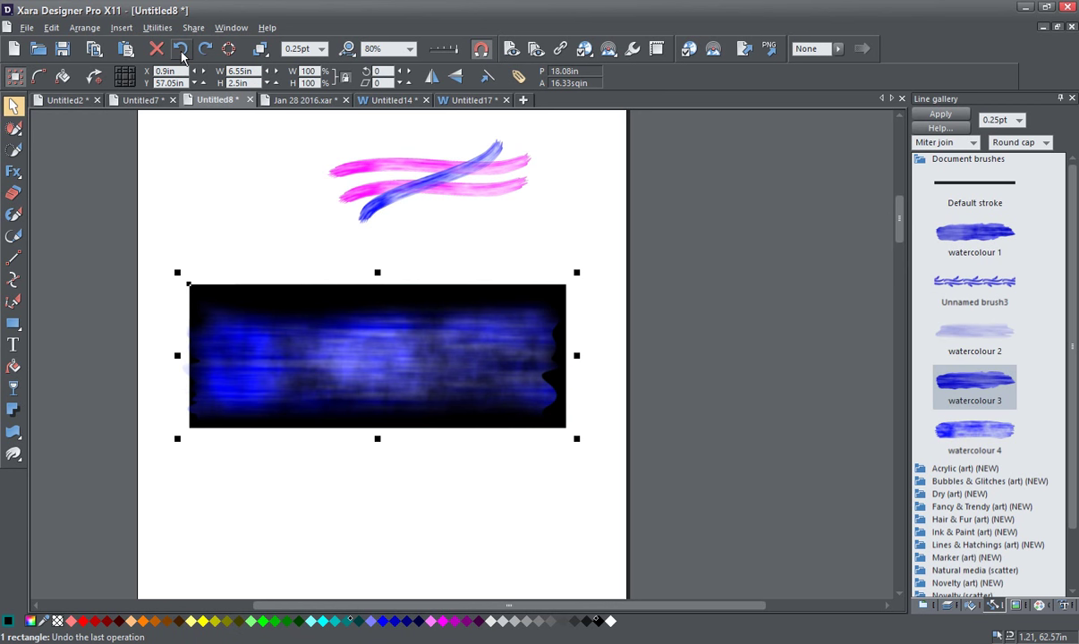
click(183, 51)
click(182, 52)
click(183, 53)
click(182, 54)
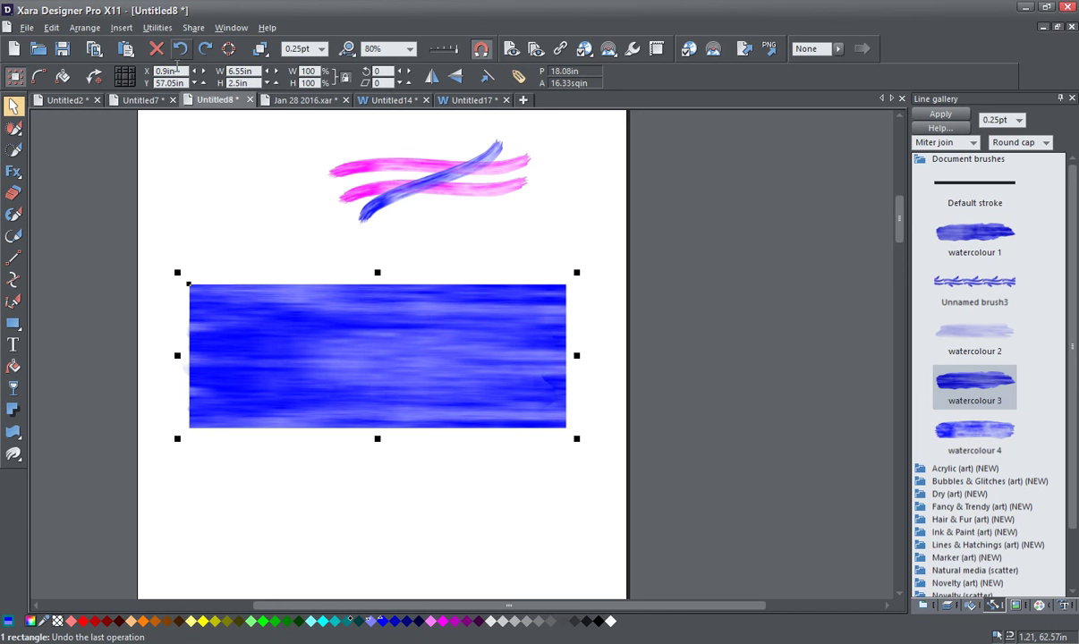
key(Escape)
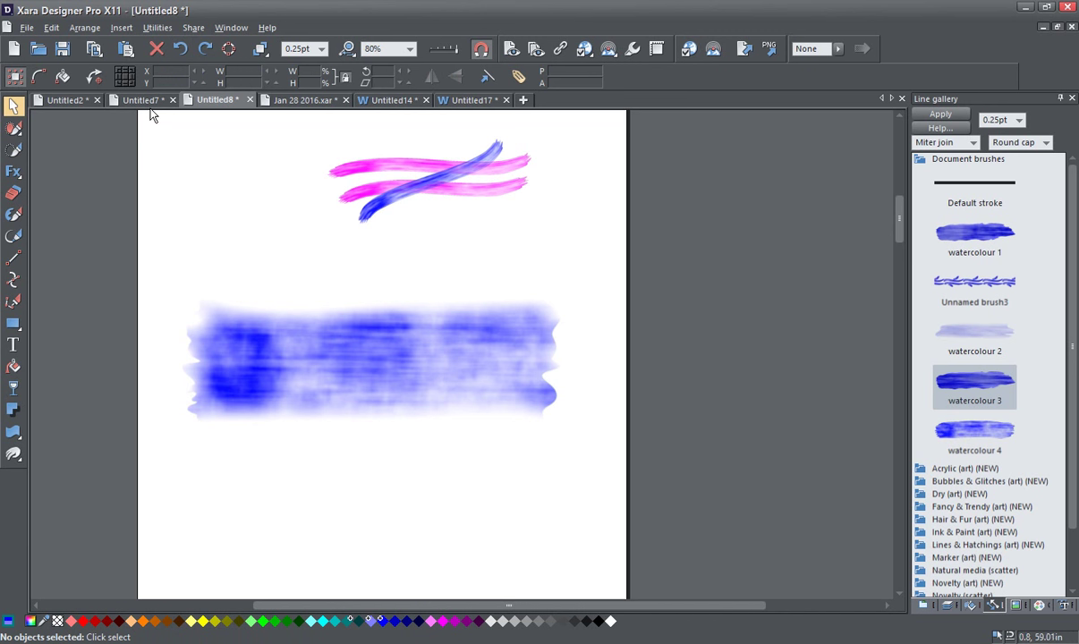
- Try moving the enlarged blue shape slightly to the left and undo the move
click(24, 232)
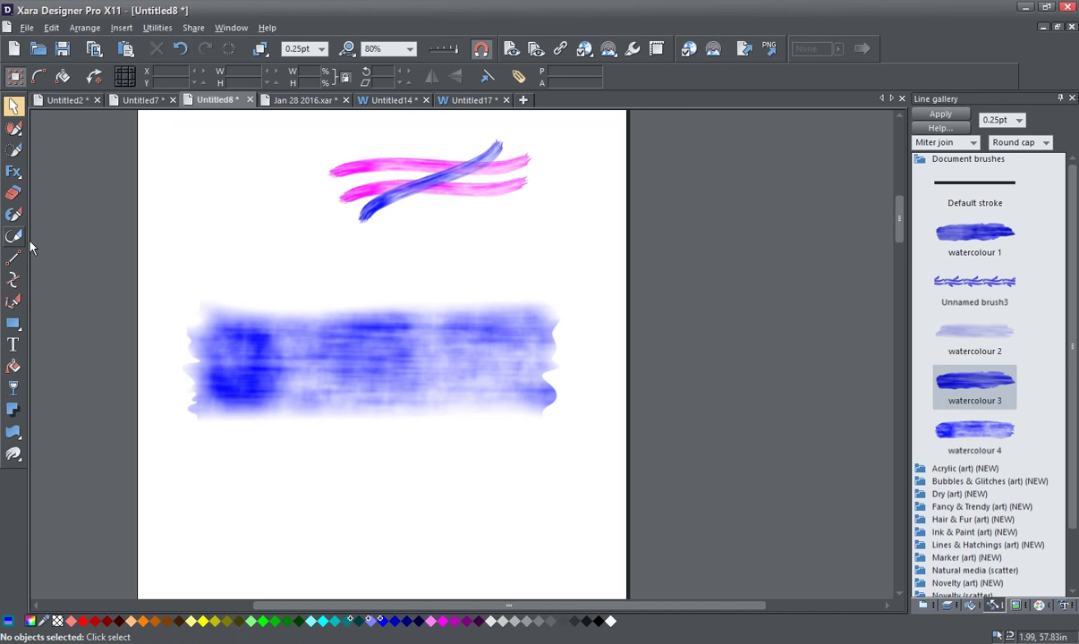
click(252, 380)
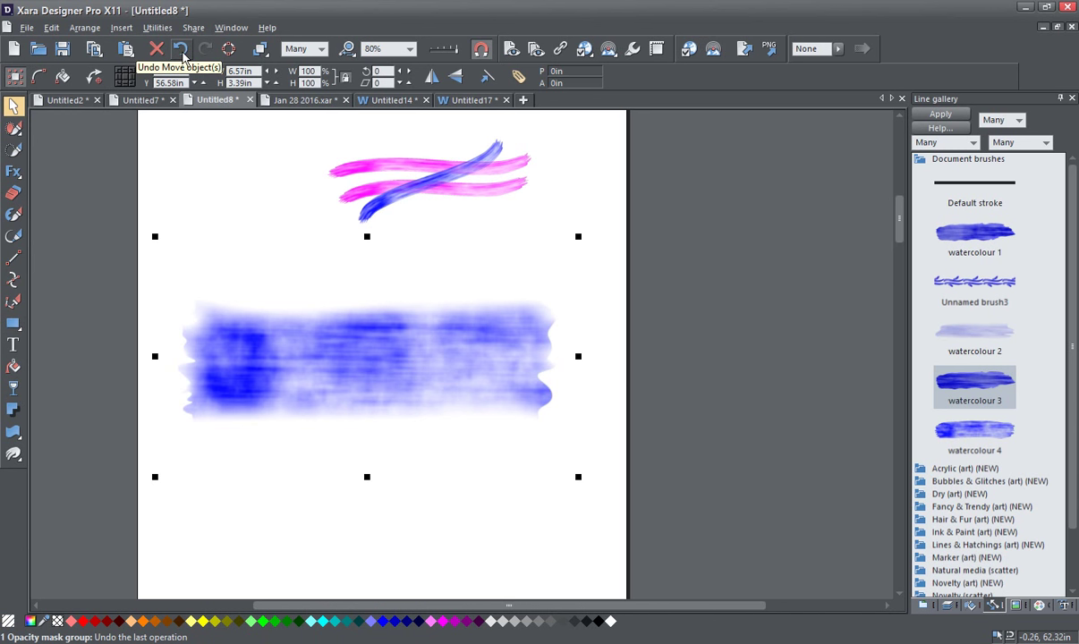
click(181, 51)
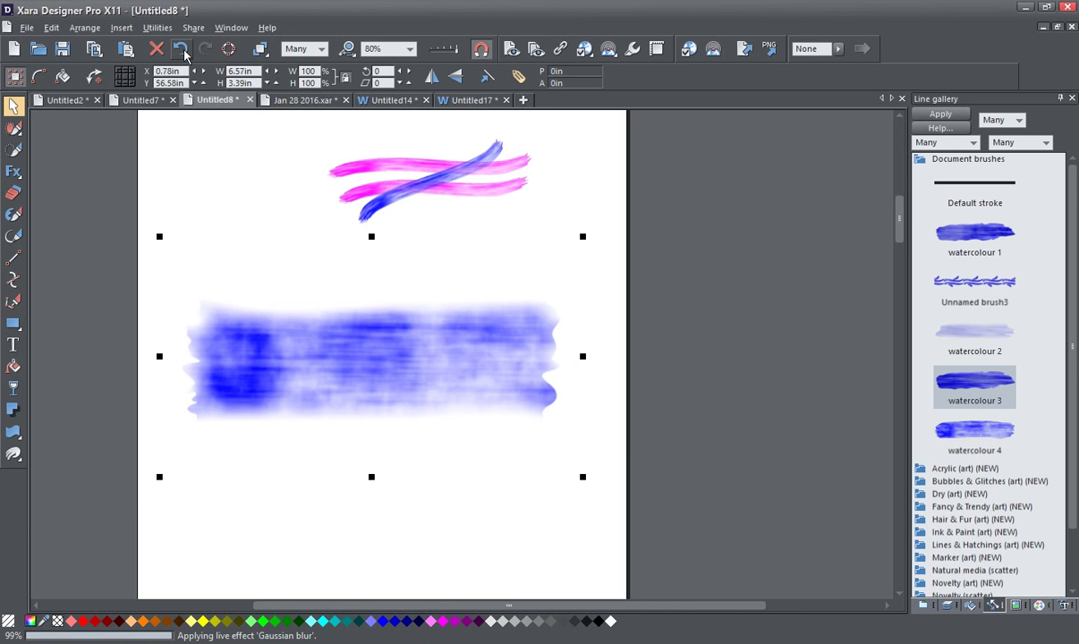
- Undo the rectangle, the enlargement and the latest erase strokes at the shape's ends, and redo the last erase along its upper edge
click(182, 51)
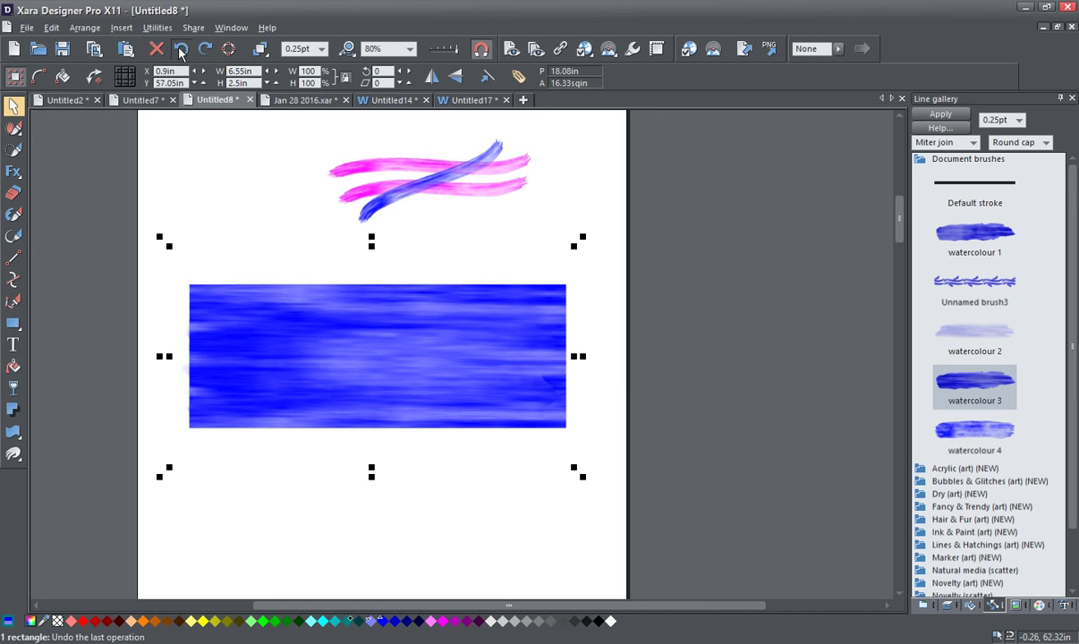
click(181, 51)
click(183, 54)
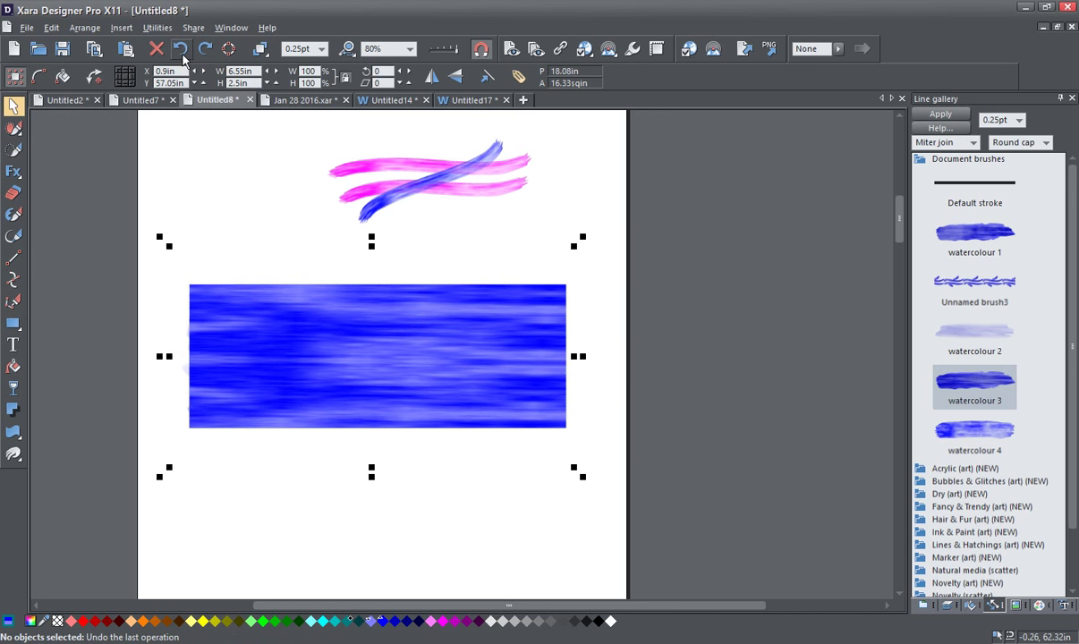
click(182, 52)
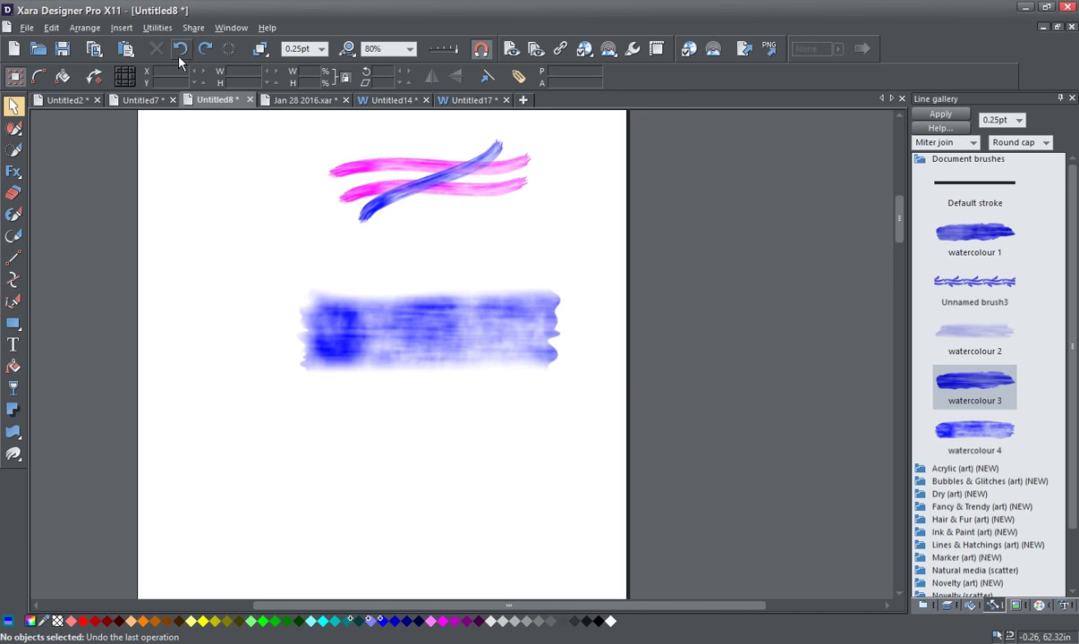
click(183, 55)
click(182, 53)
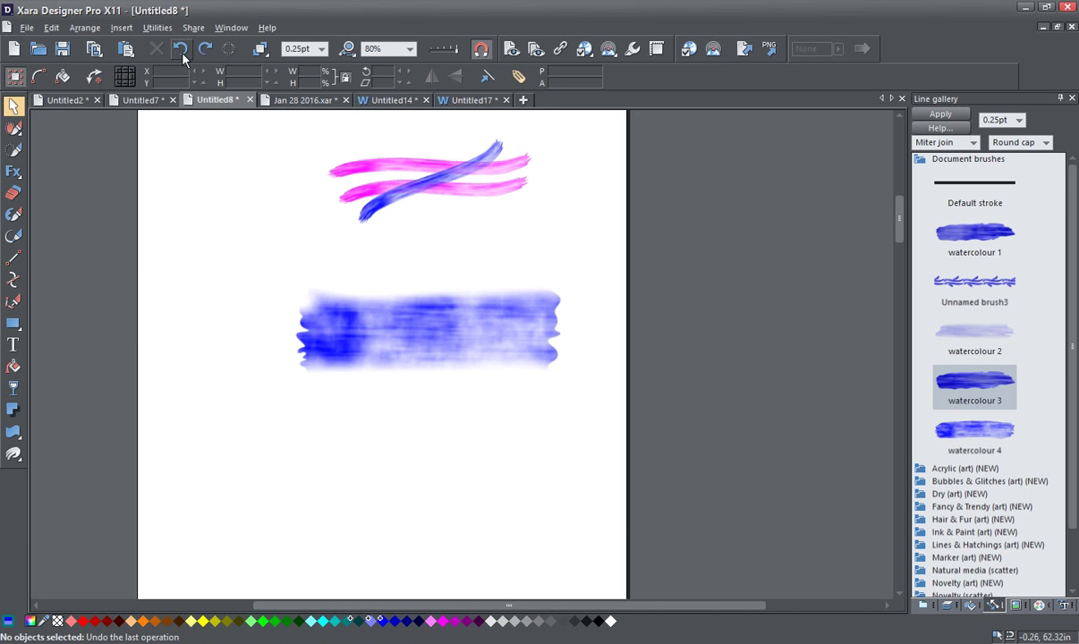
click(181, 55)
click(185, 54)
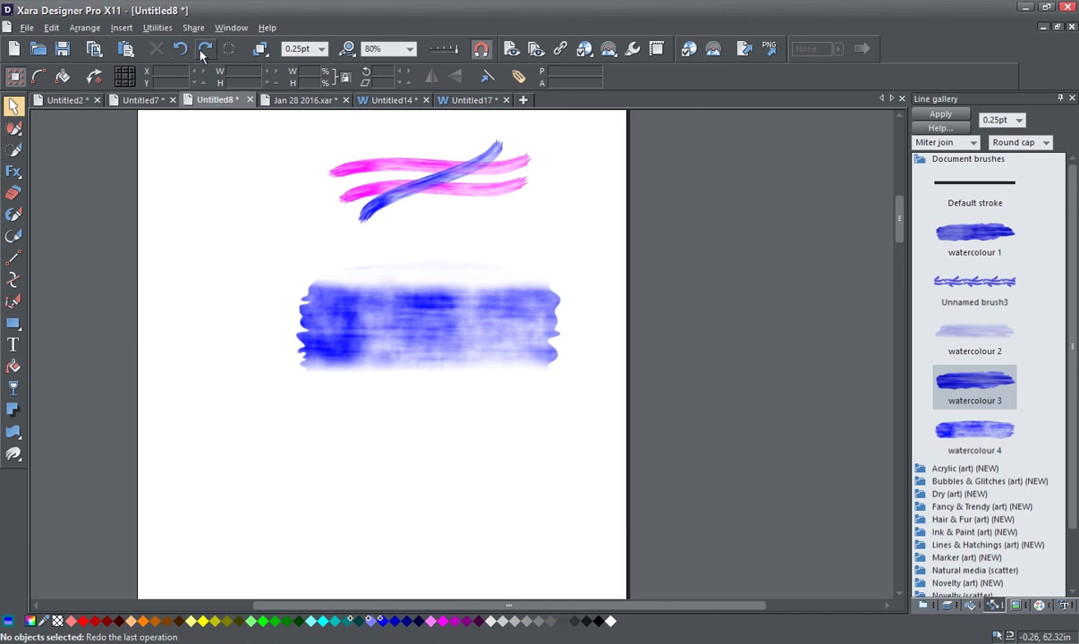
click(196, 53)
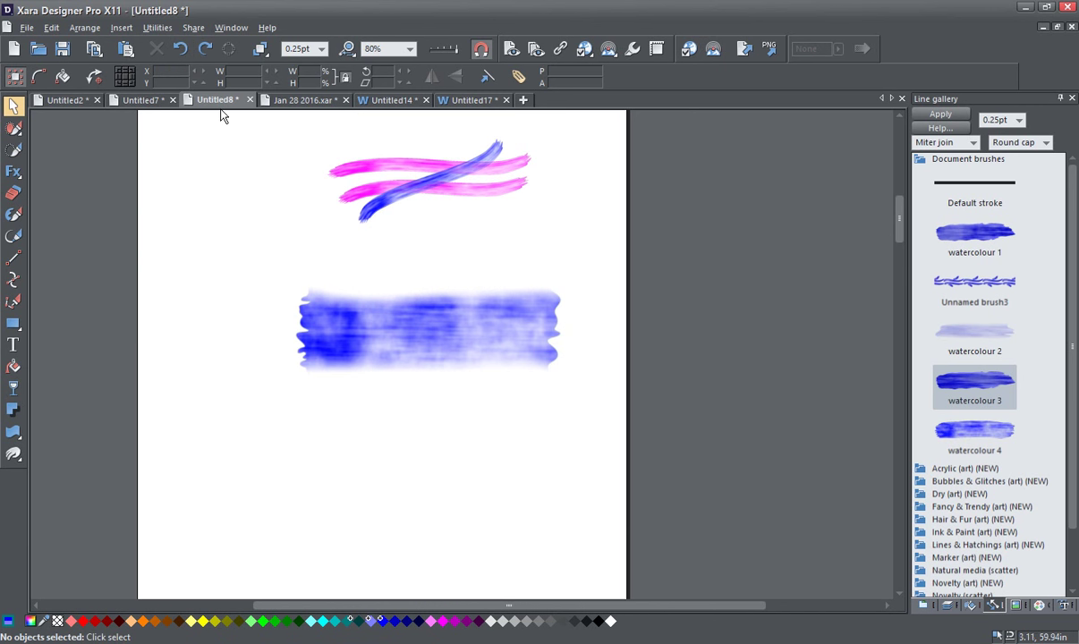
- Reposition the blurred blue shape and enlarge it to 6.93 by 3.58 in across the page
key(Tab)
drag(229, 116, 222, 111)
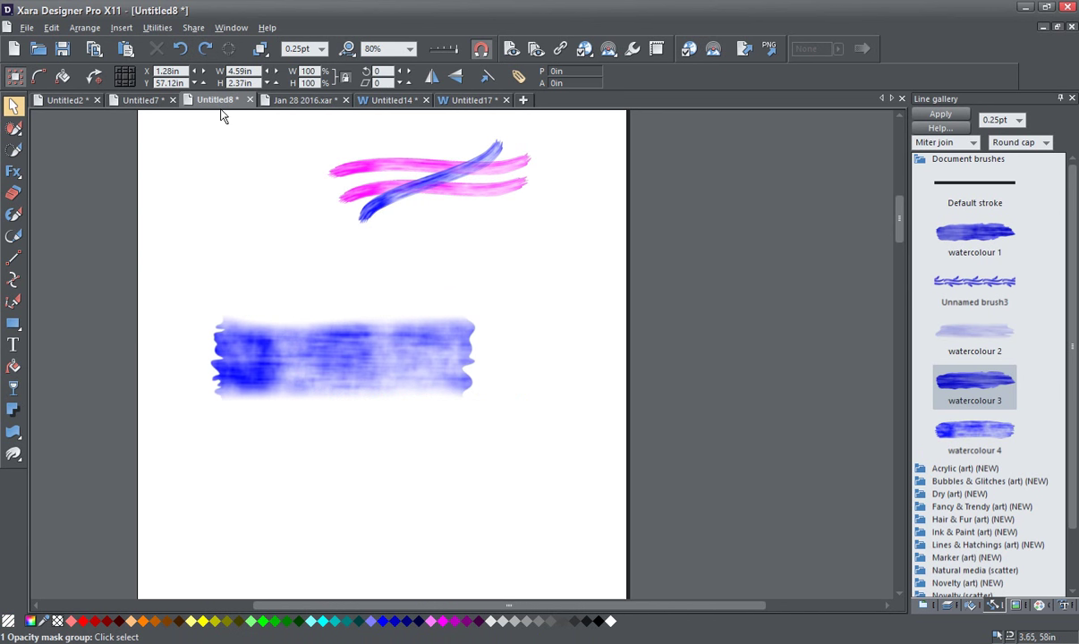
click(414, 354)
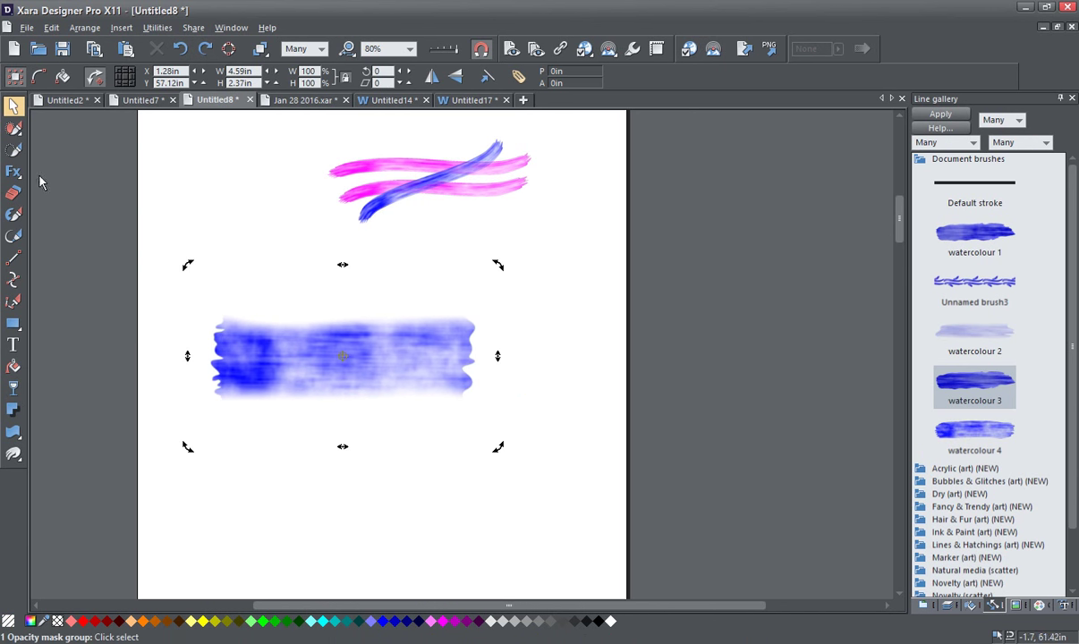
click(448, 380)
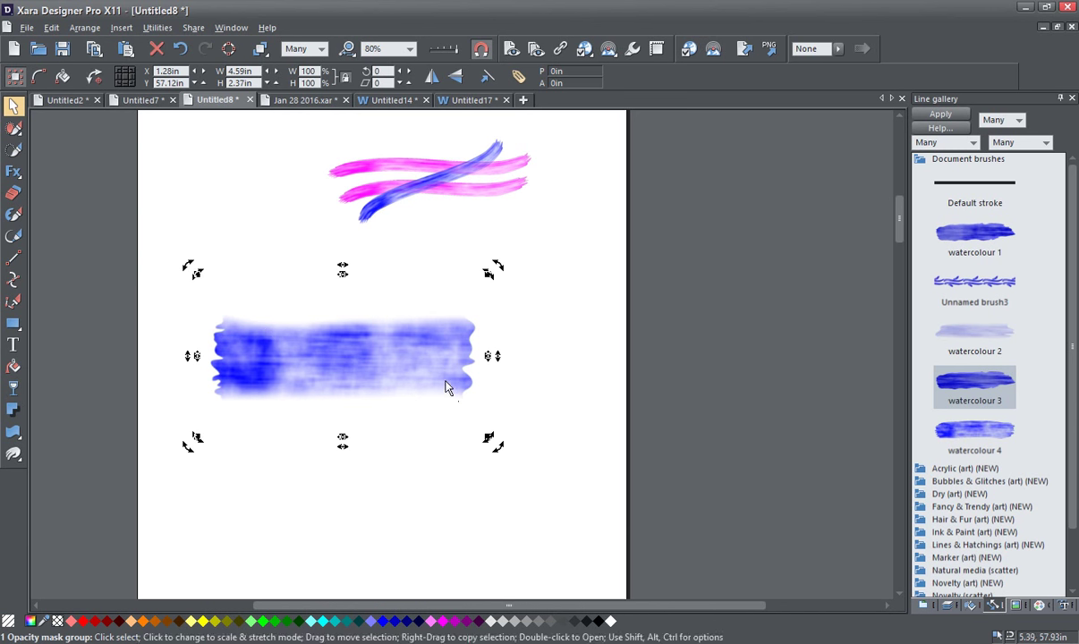
drag(488, 436, 552, 504)
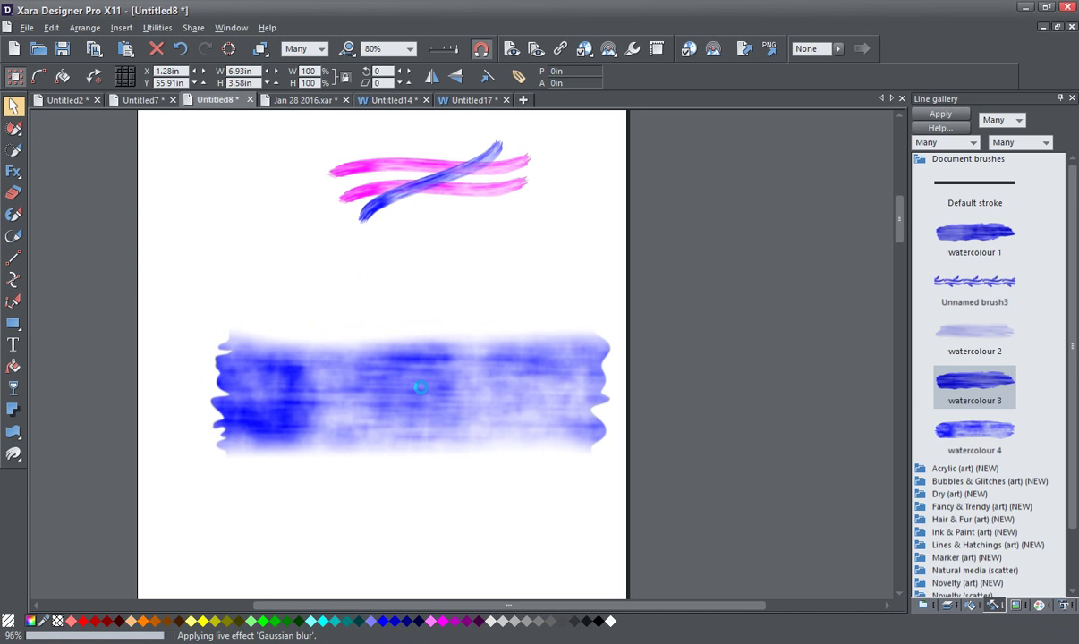
mouse_move(421, 391)
mouse_down()
mouse_move(402, 372)
mouse_move(417, 379)
mouse_up()
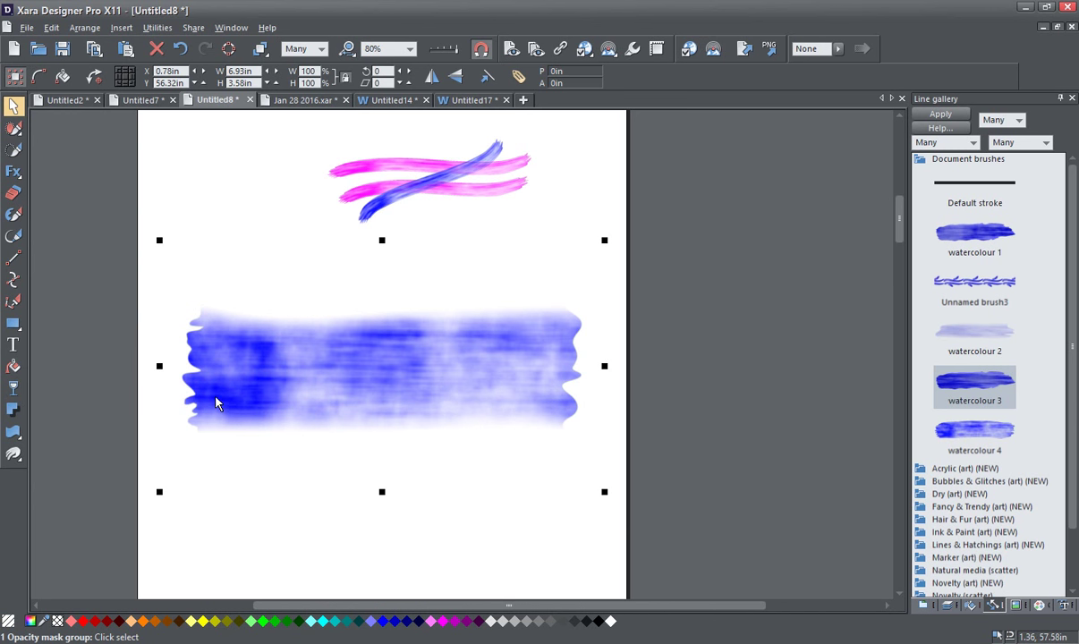
- Create an art brush named watercolour 5 from the enlarged blue shape
mouse_move(20, 180)
click(15, 236)
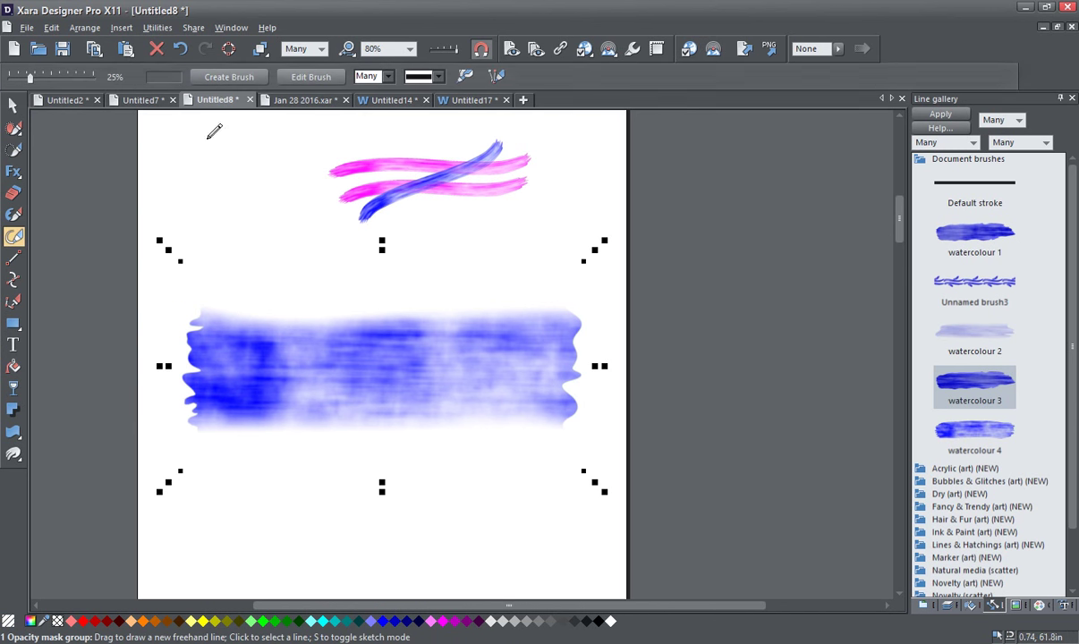
click(229, 77)
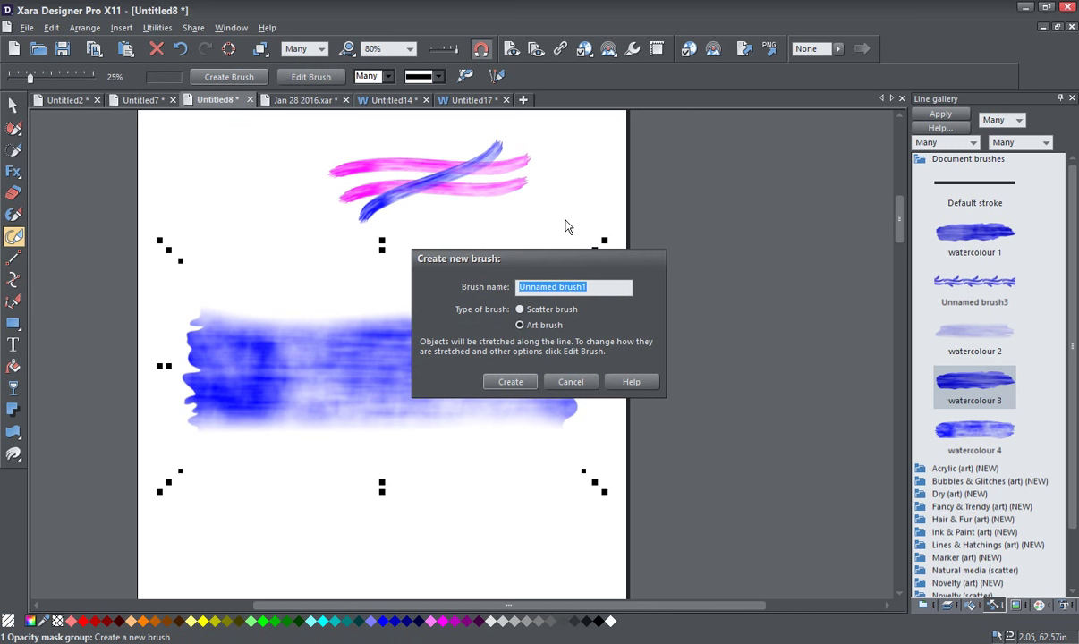
text(watercolour 5)
click(510, 382)
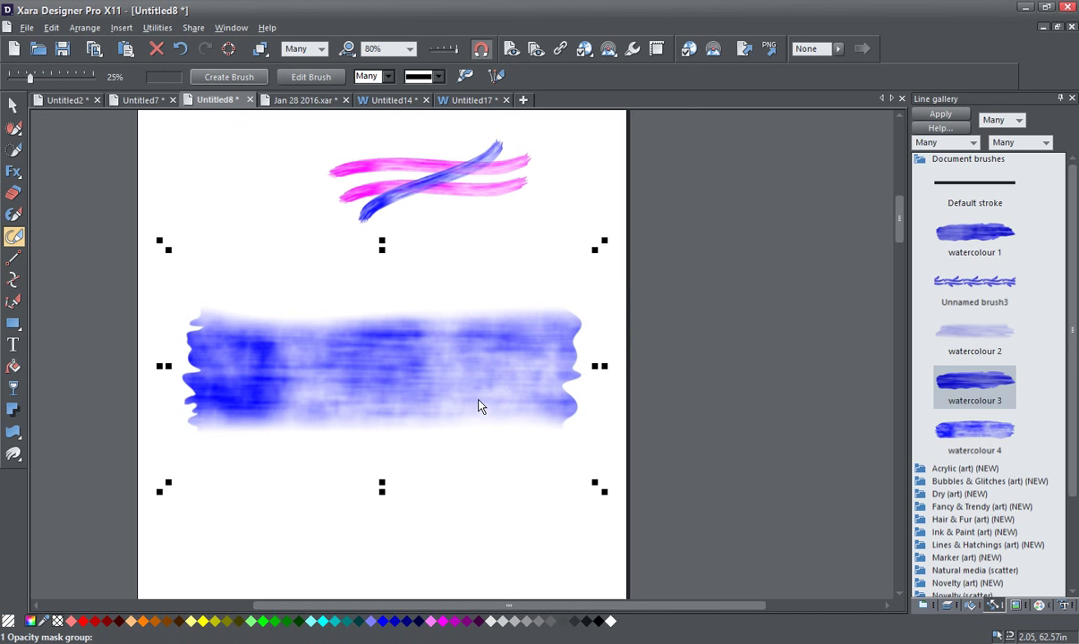
- Set the watercolour 5 brush to mix line color with definition colors and save the change for all strokes
click(308, 78)
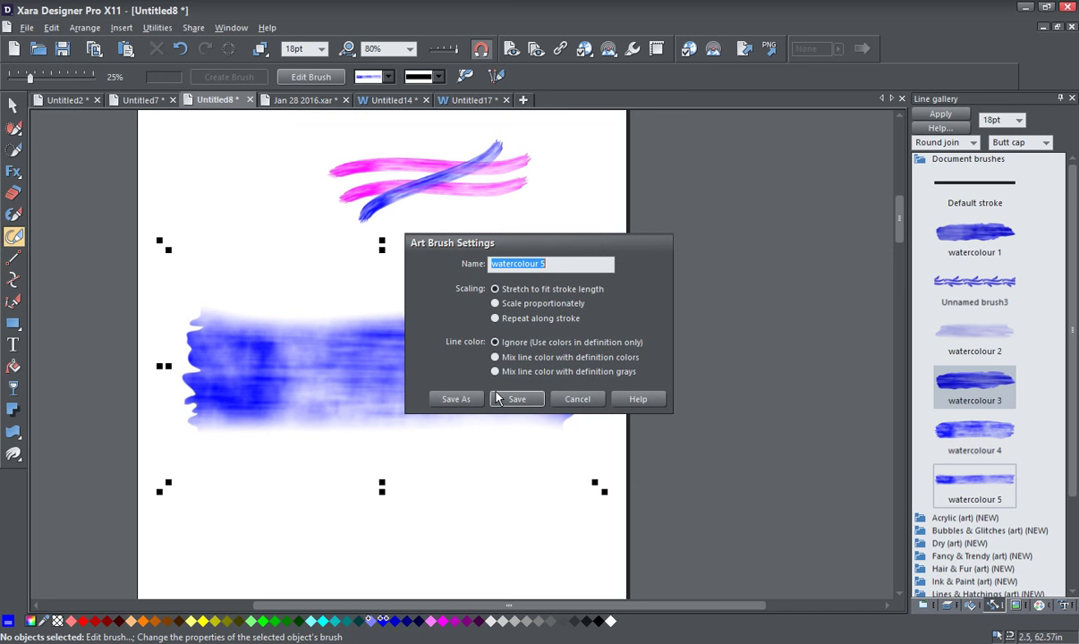
click(497, 358)
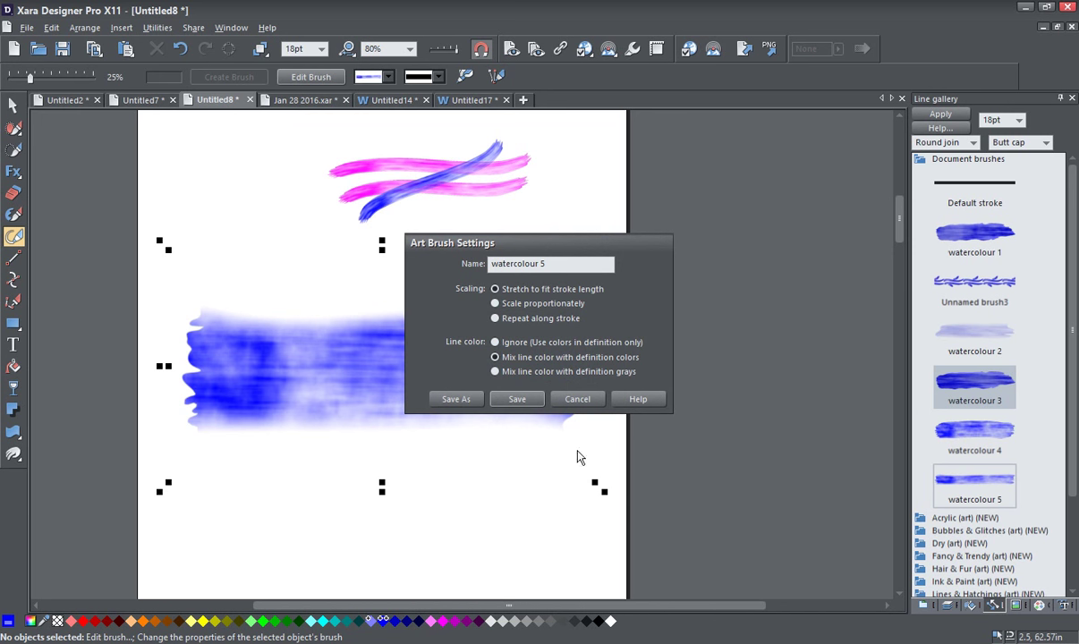
click(533, 401)
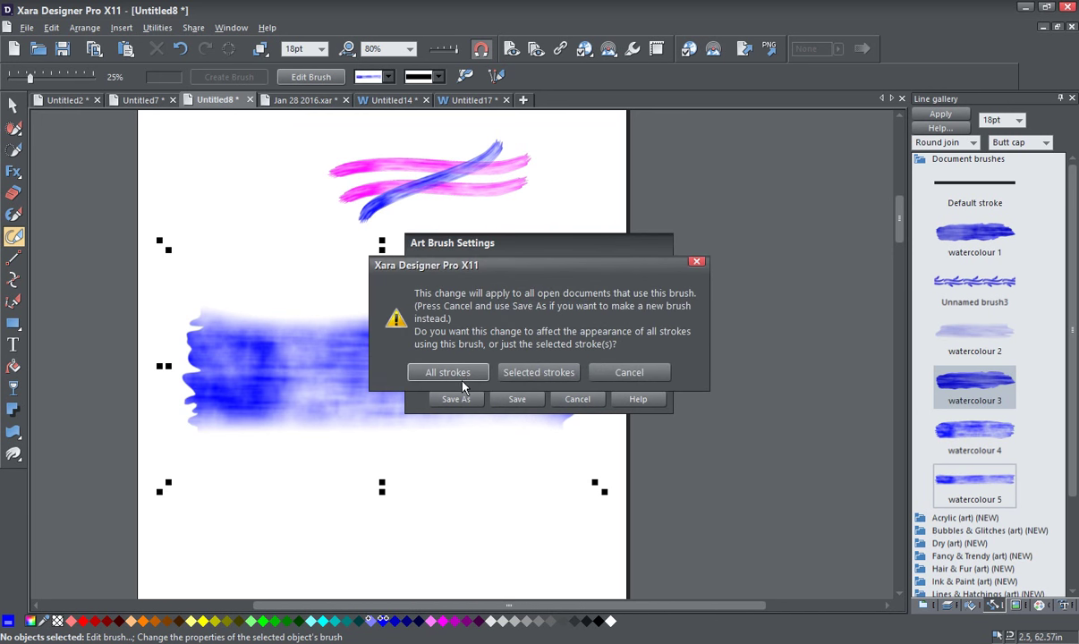
click(470, 379)
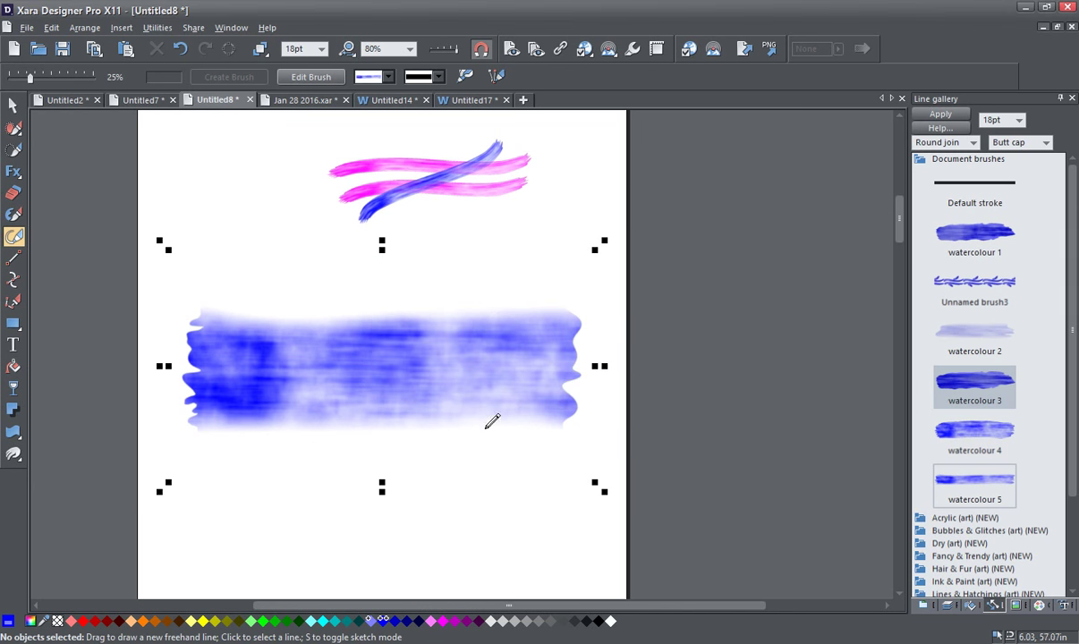
- Test the watercolour 5 brush with a curved 24pt stroke across an empty area of the page
drag(899, 235, 897, 274)
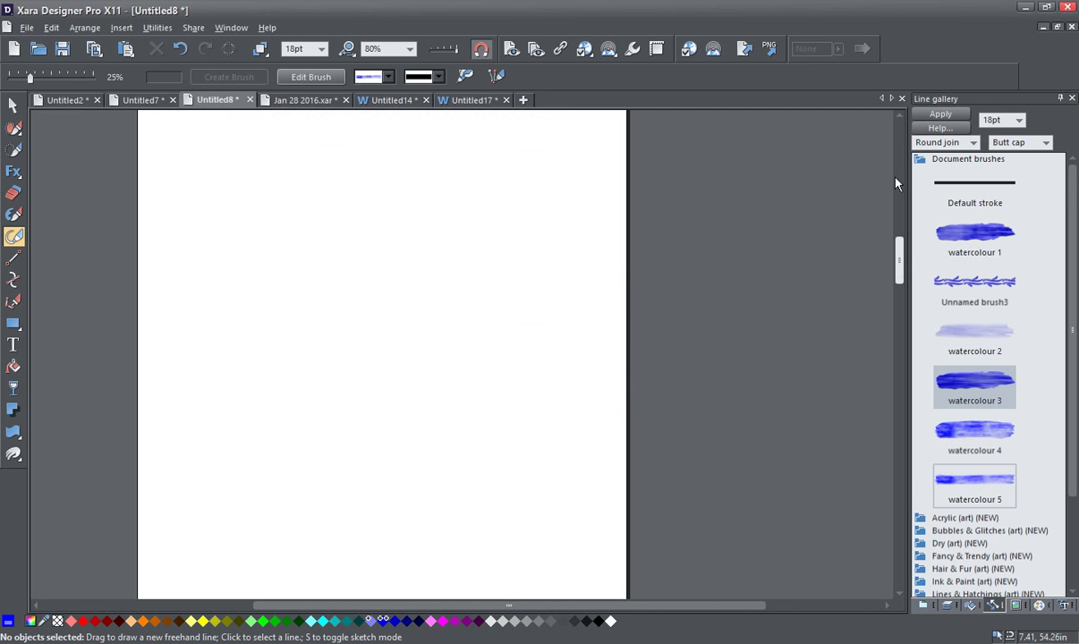
click(976, 484)
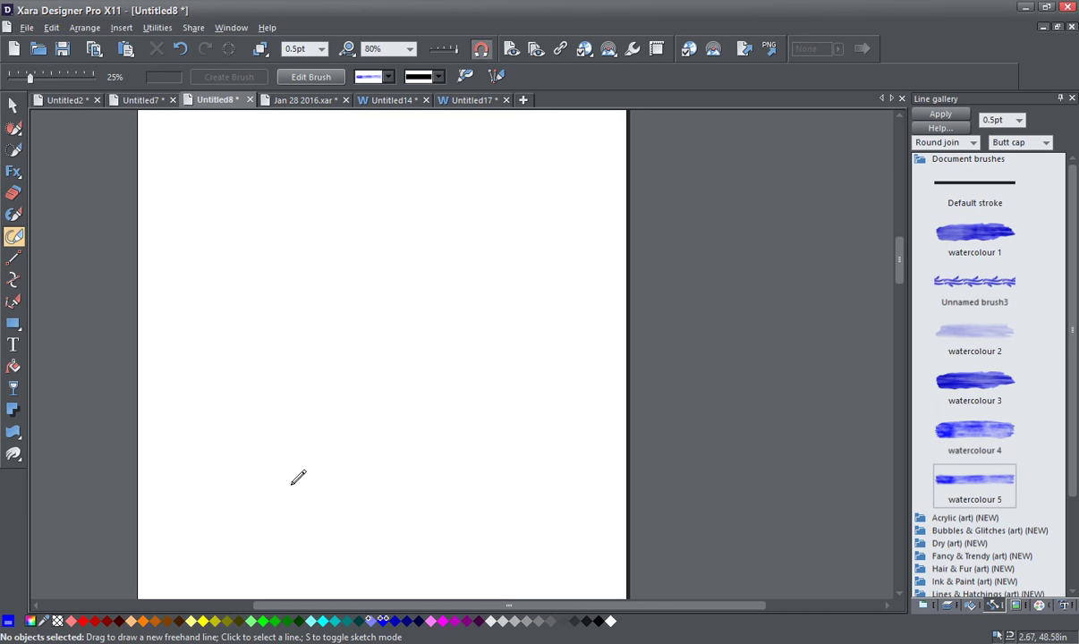
click(321, 49)
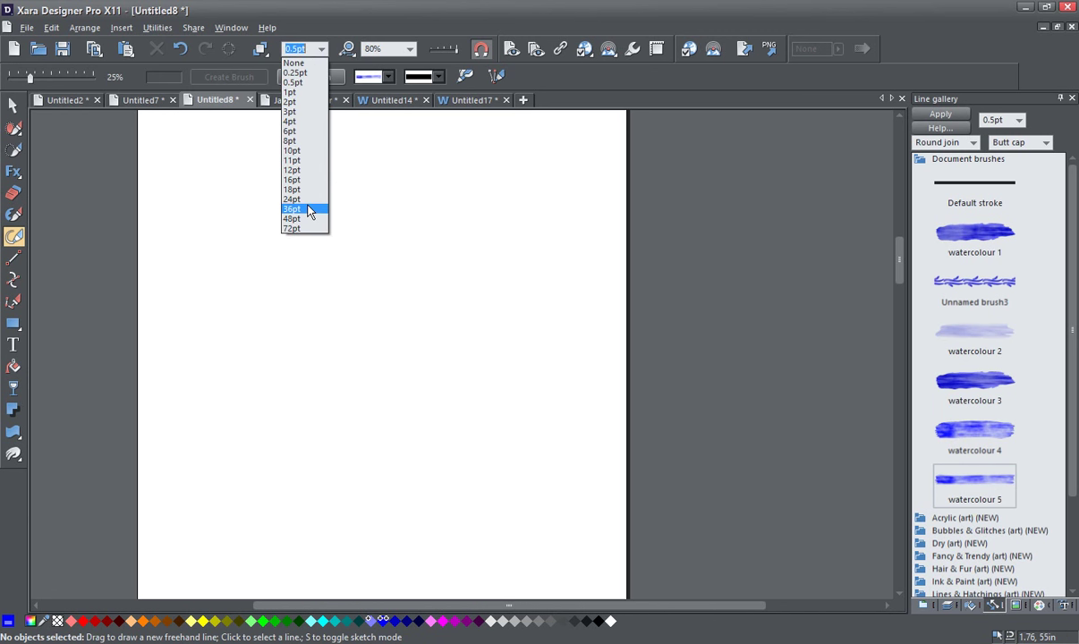
key(Escape)
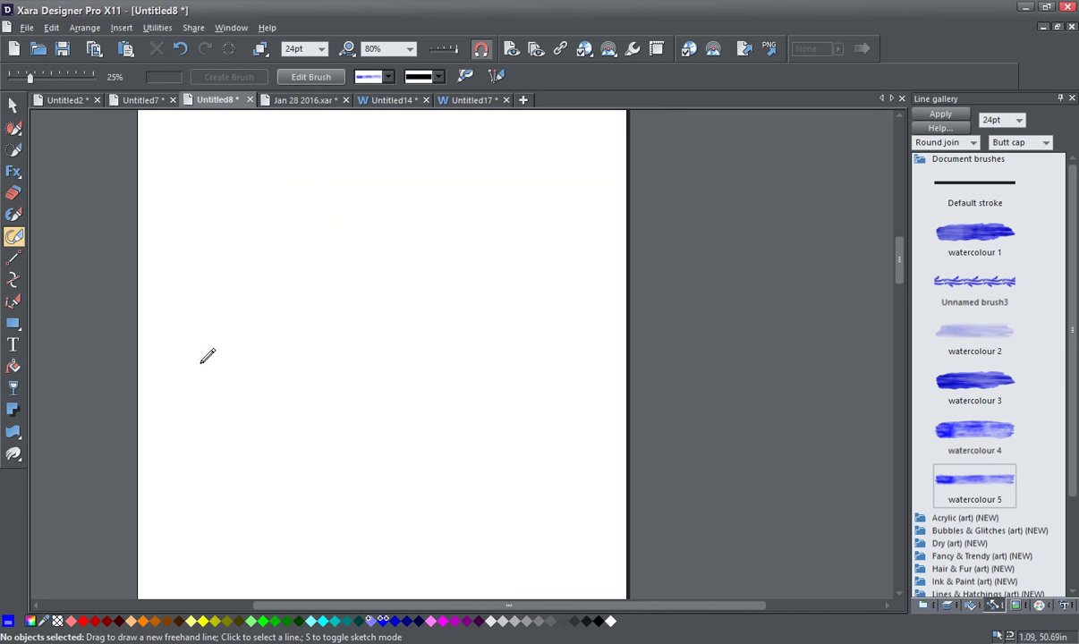
mouse_move(190, 367)
mouse_down()
mouse_move(295, 312)
mouse_move(517, 326)
mouse_move(555, 316)
mouse_up()
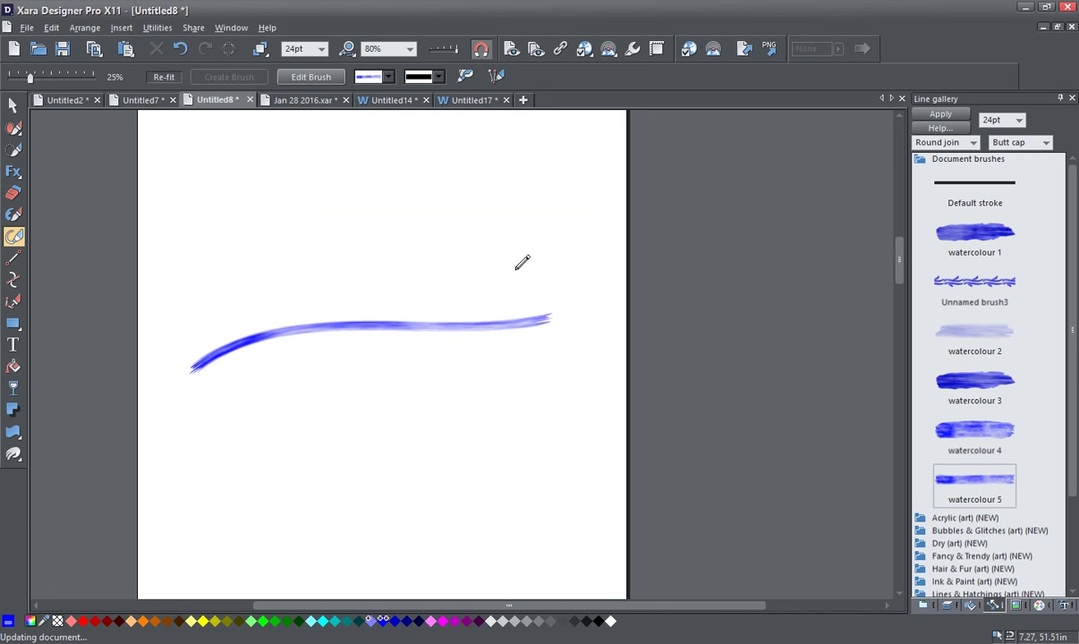
- Draw a 72pt watercolour 5 stroke across the page below the thin blue one
click(303, 48)
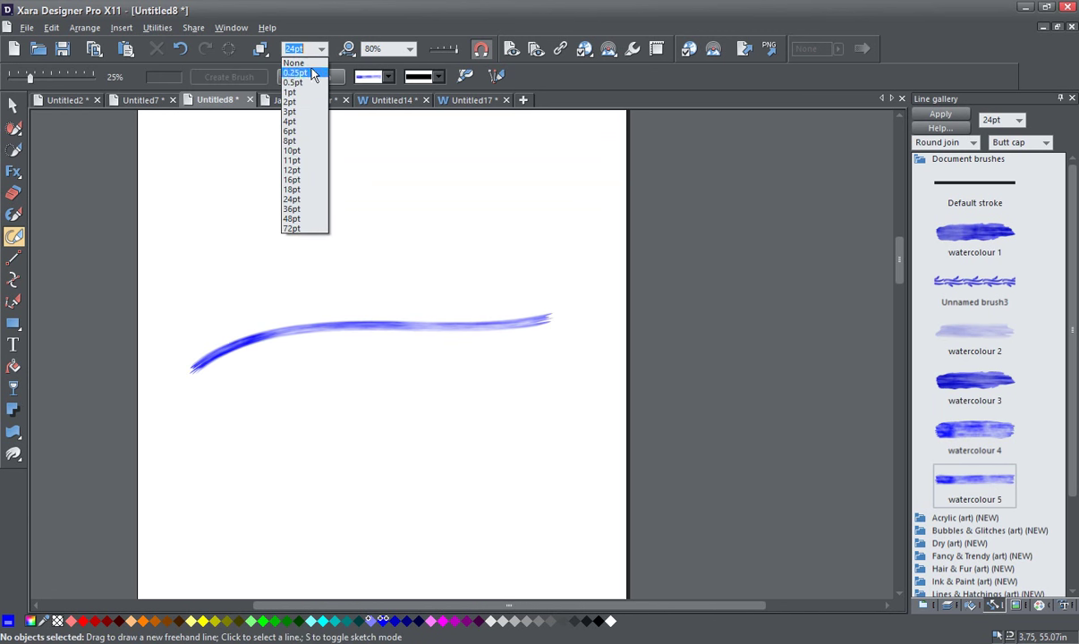
click(306, 238)
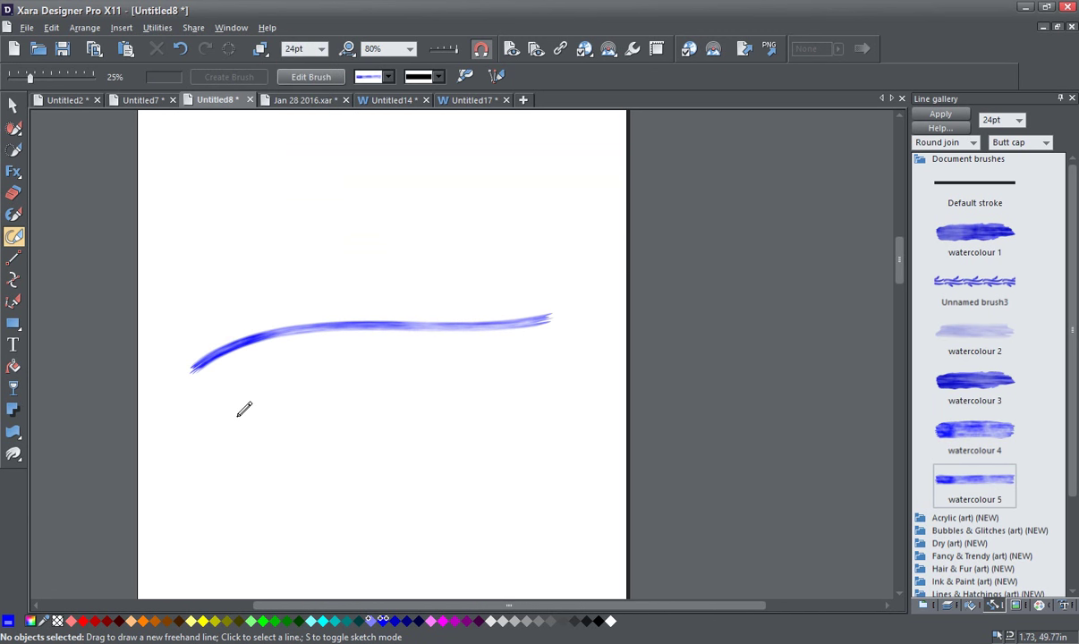
drag(187, 440, 582, 400)
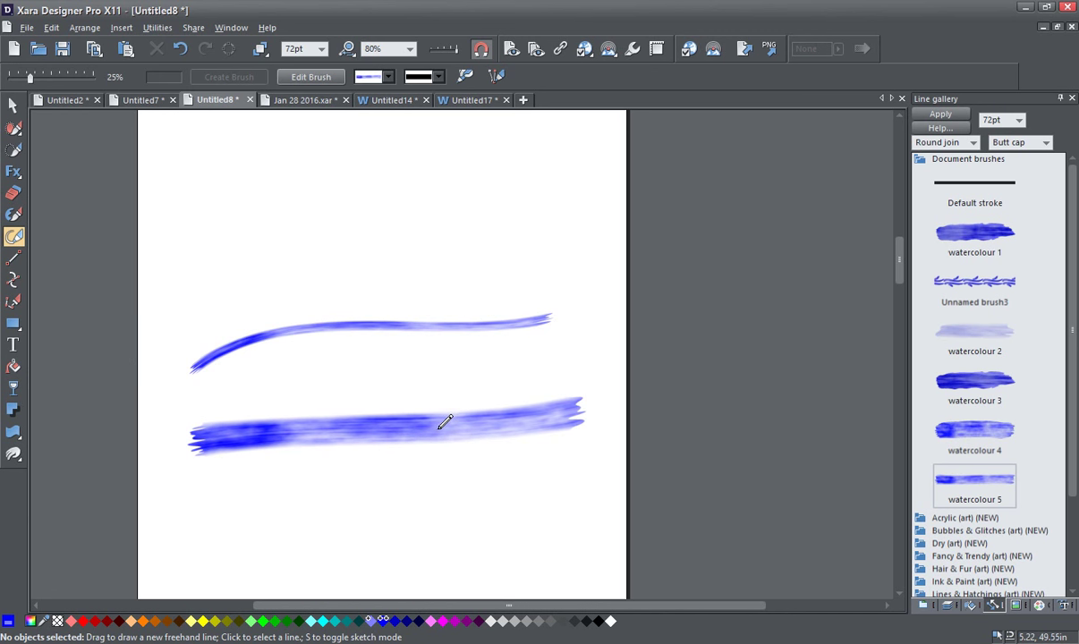
- Set the transparency for new strokes to 77.5% and their line colour to magenta
click(14, 388)
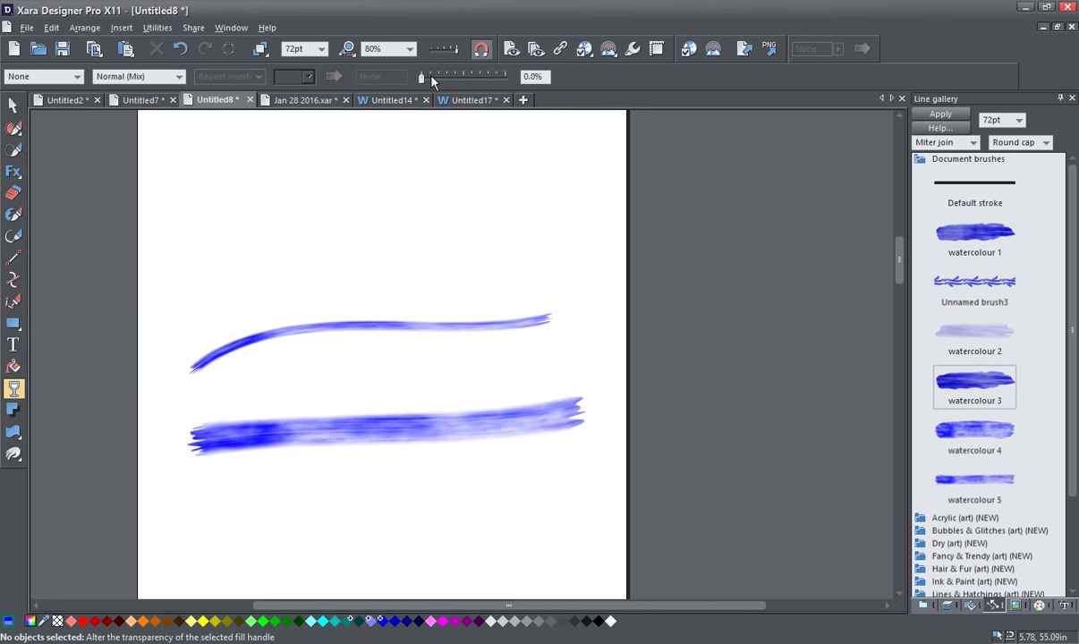
click(486, 79)
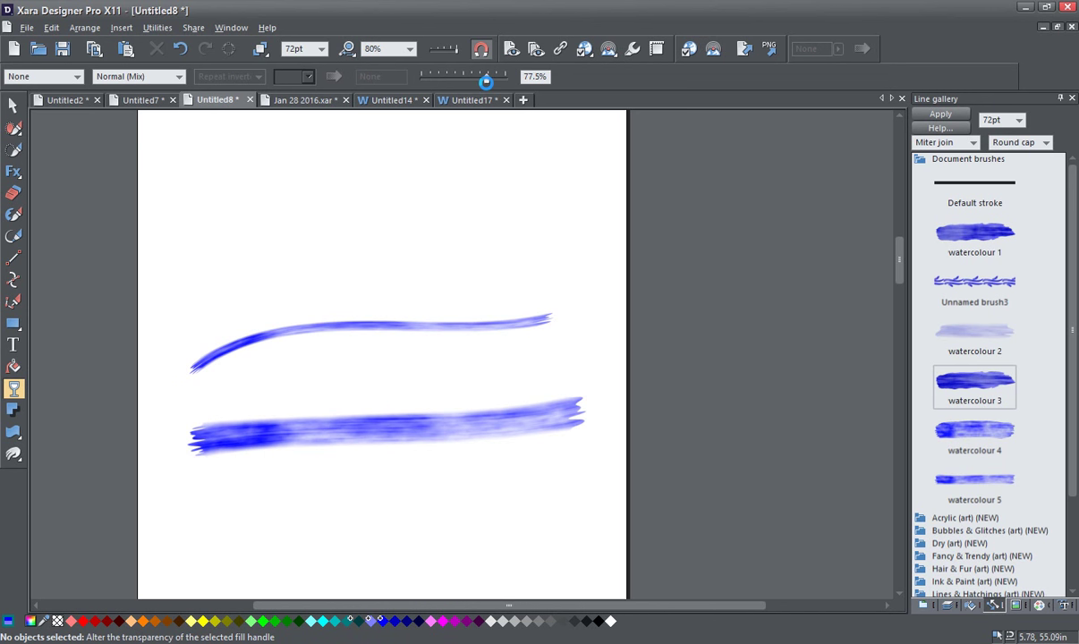
click(18, 239)
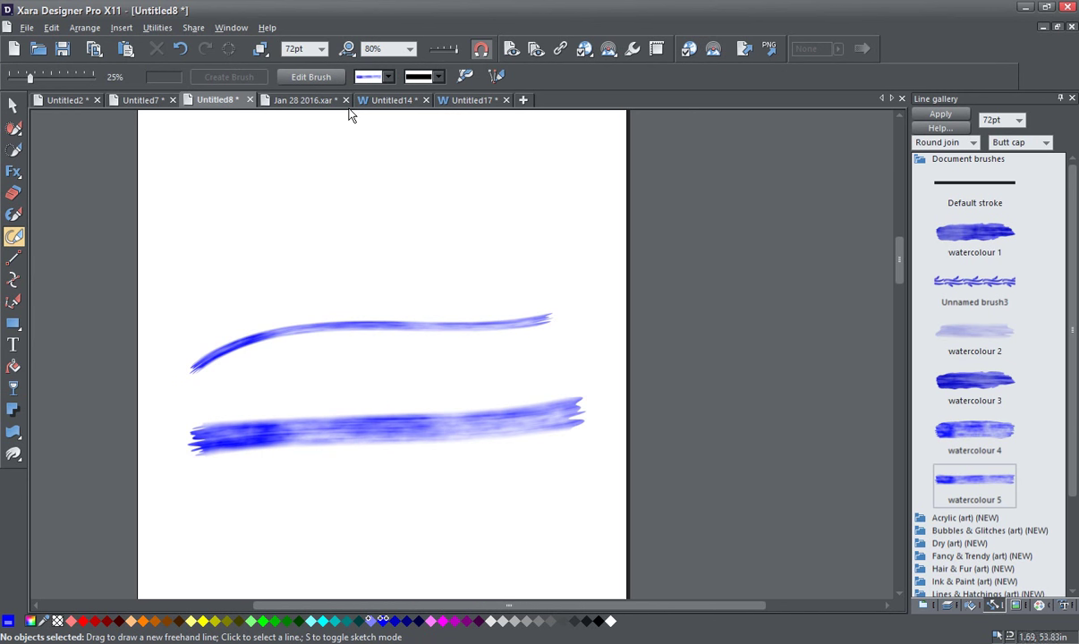
click(456, 621)
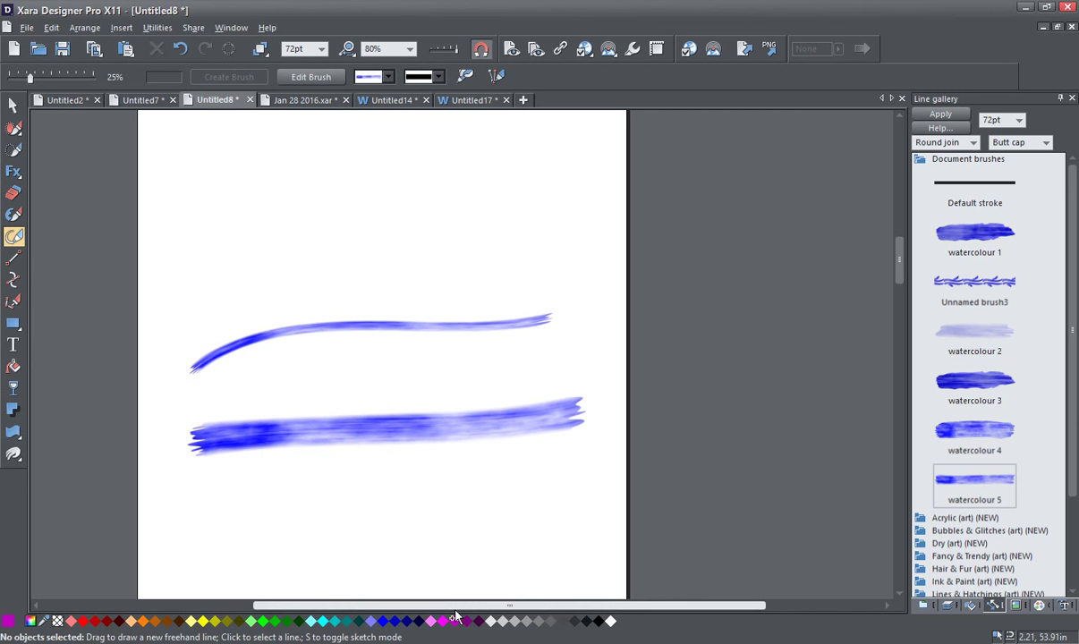
- Paint several overlapping transparent magenta 72pt strokes across the page above the blue strokes
drag(202, 163, 570, 163)
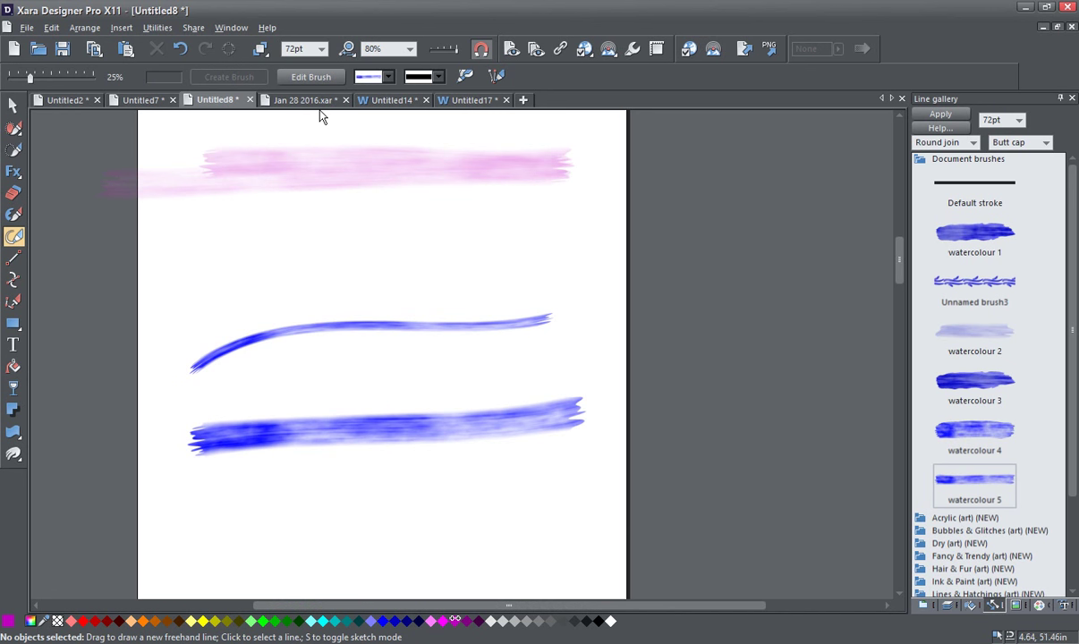
drag(172, 162, 565, 150)
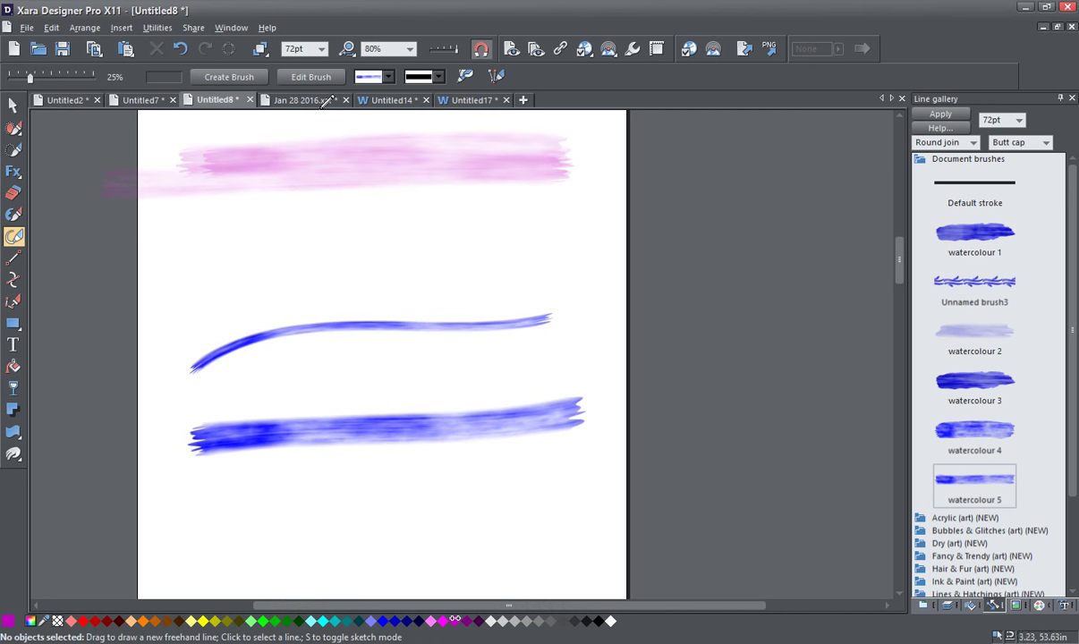
drag(216, 179, 575, 176)
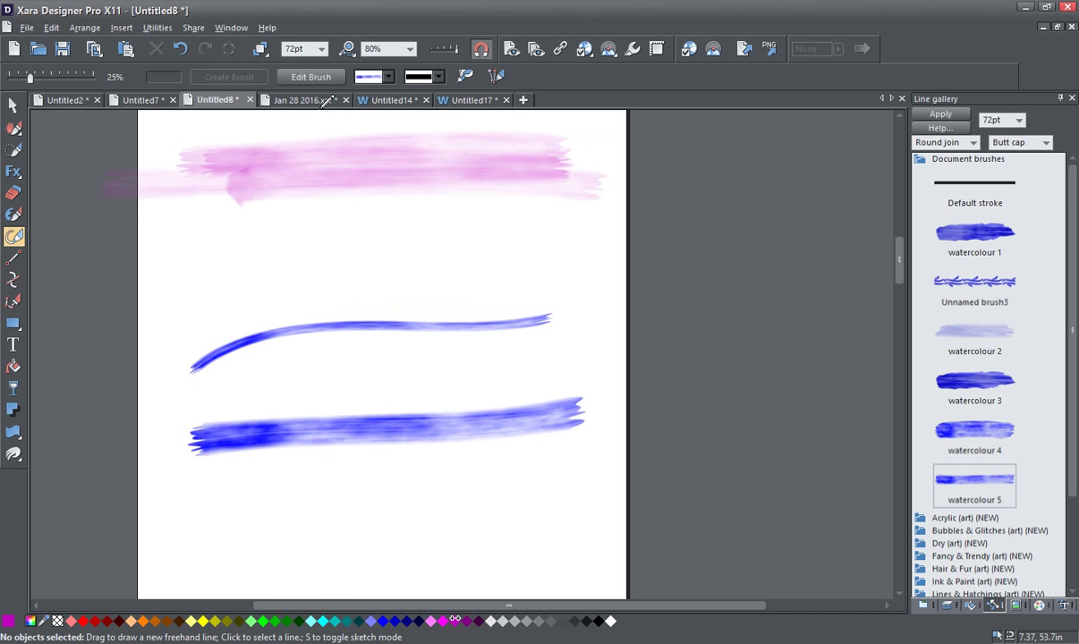
drag(535, 182, 182, 180)
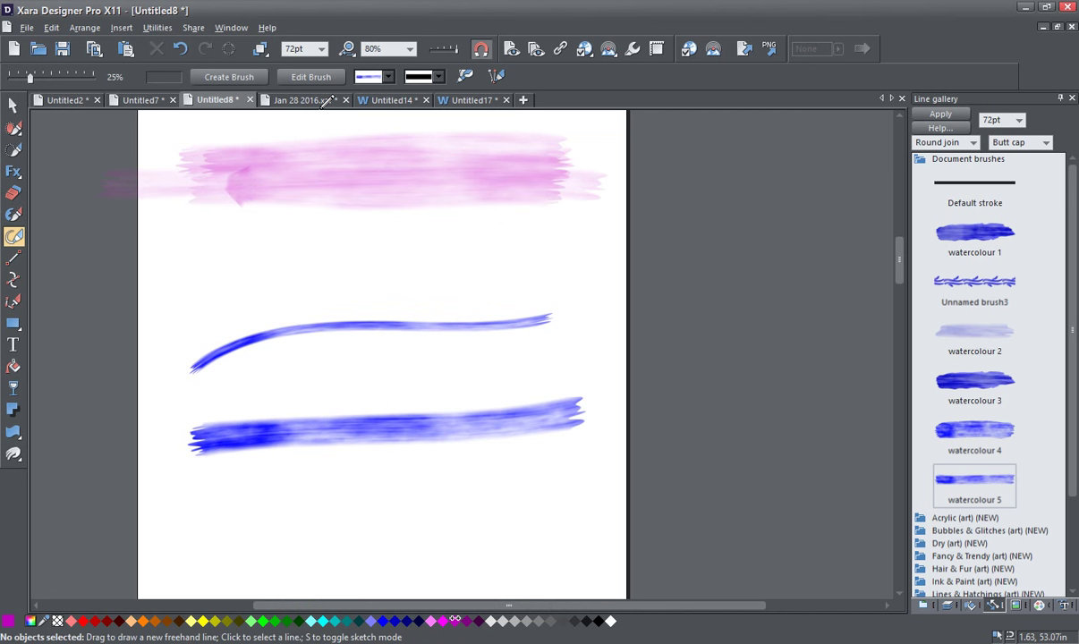
click(301, 49)
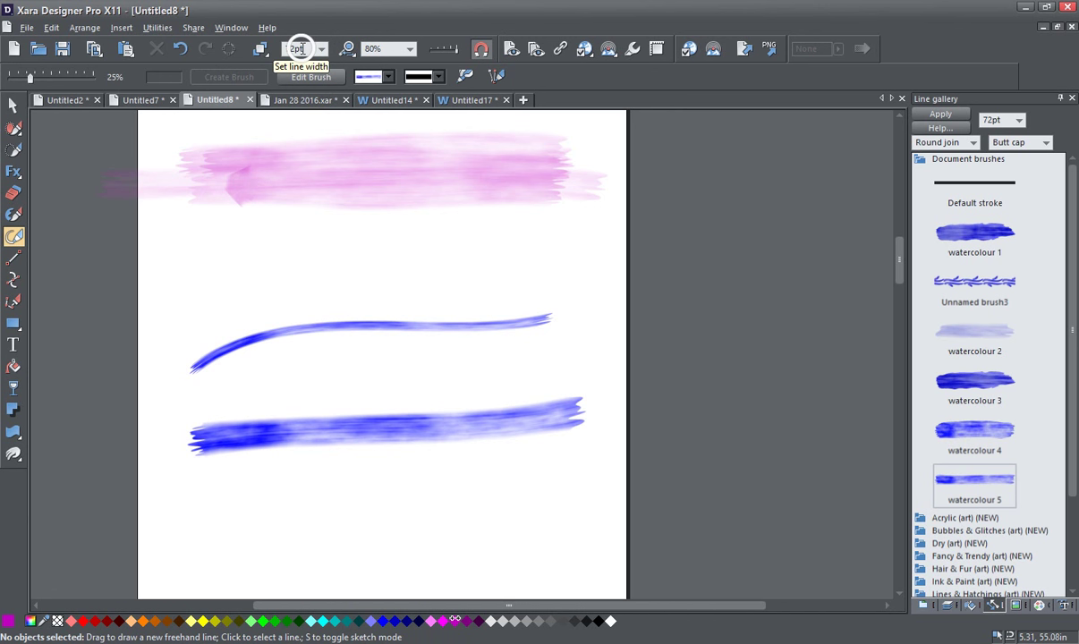
right_click(301, 48)
click(315, 52)
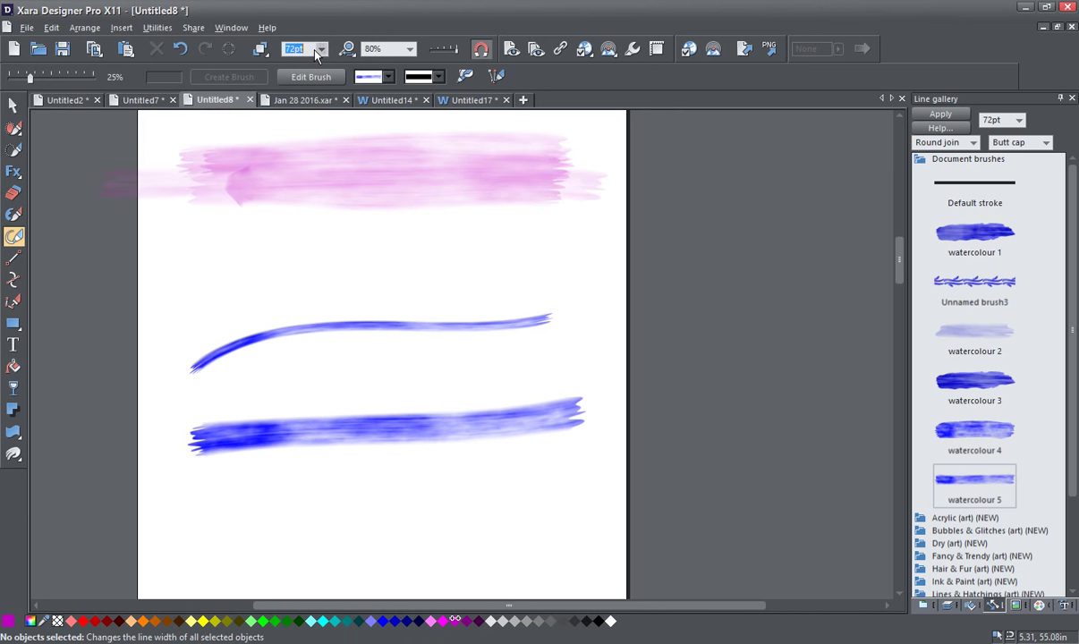
click(228, 103)
key(ctrl+shift+v)
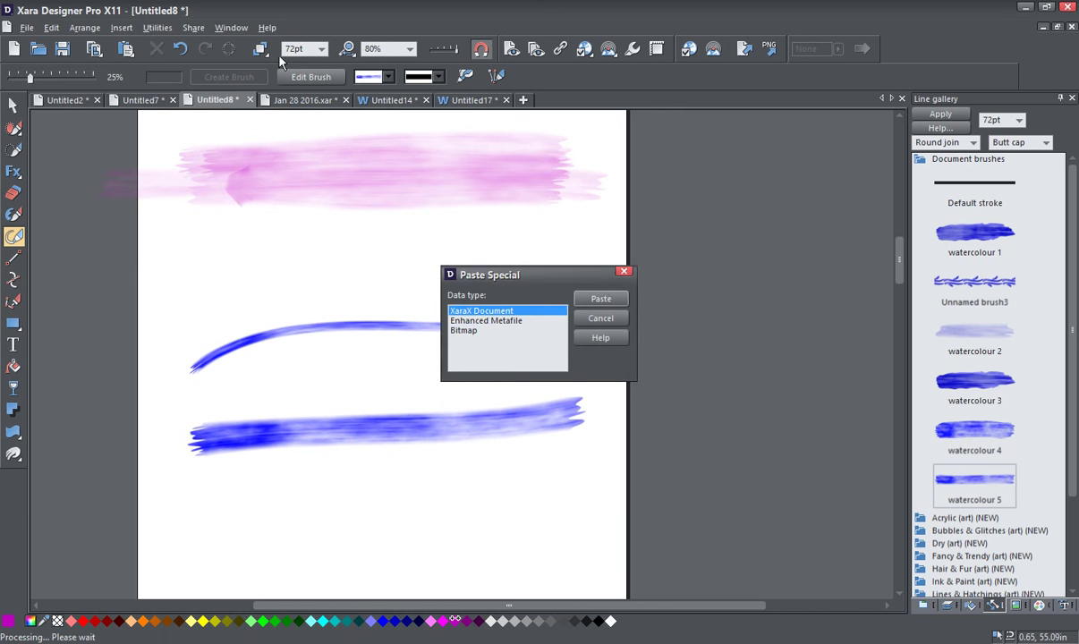
click(600, 318)
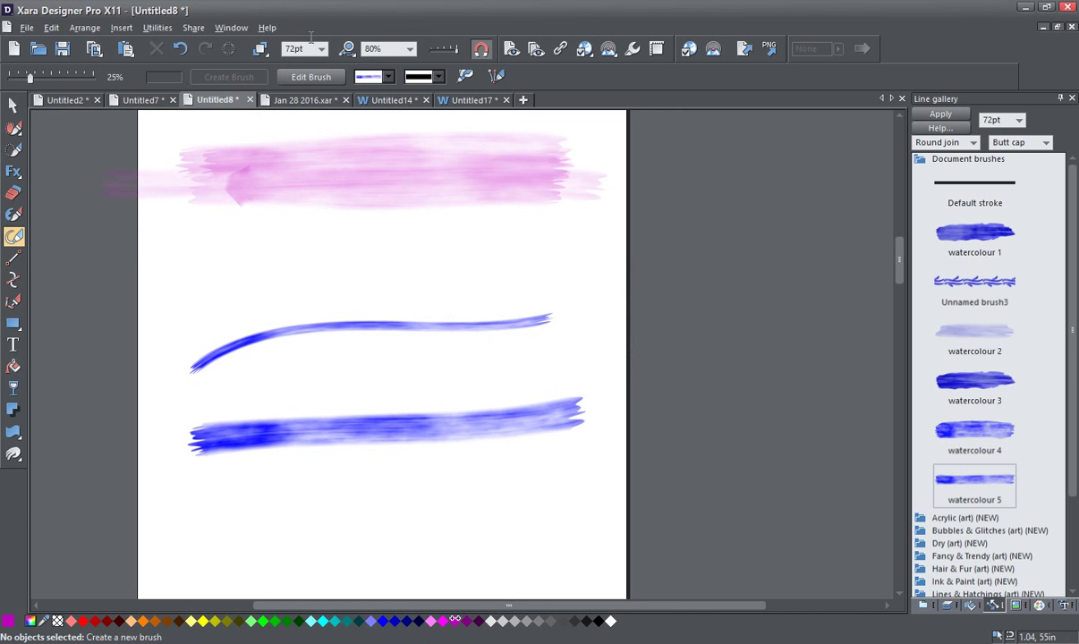
- Set the line width to 125pt and paint a wide magenta stroke just beneath the overlapping ones
click(286, 50)
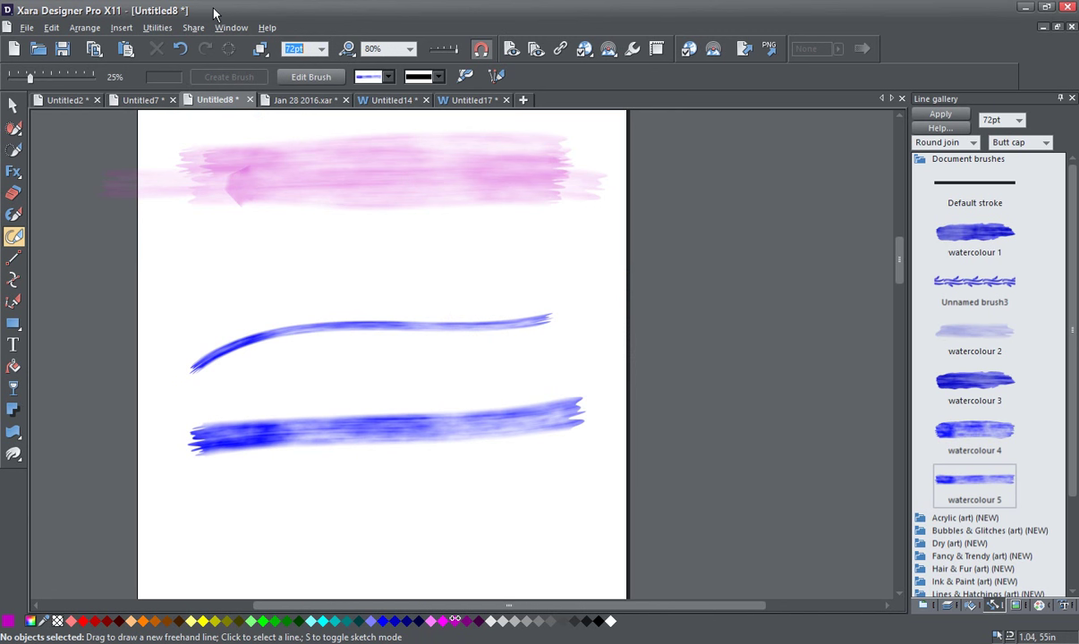
text(125)
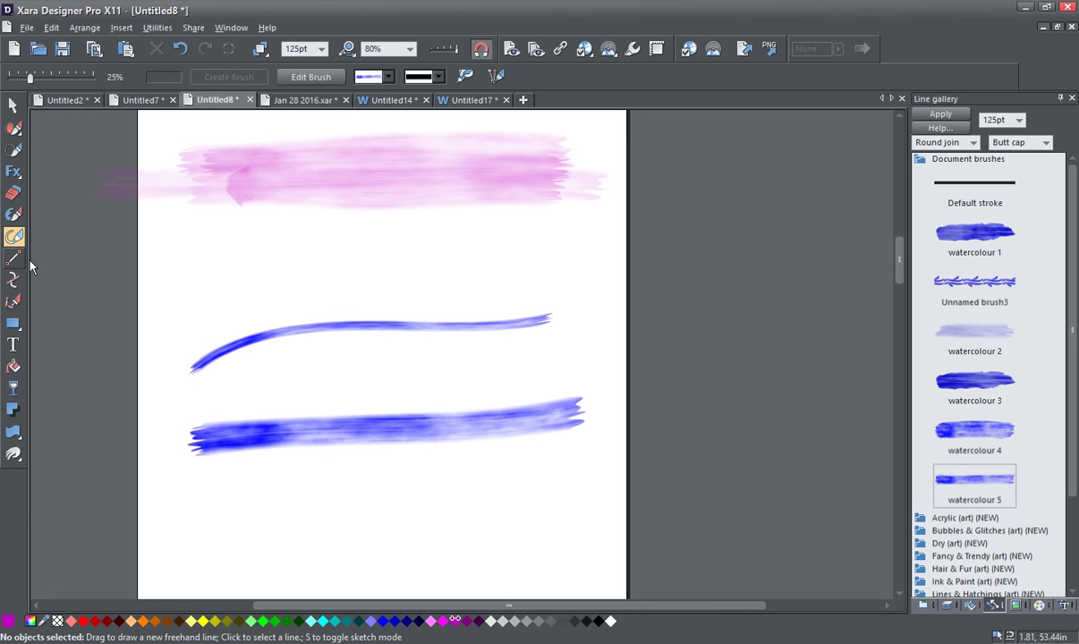
mouse_move(190, 234)
mouse_down()
mouse_move(431, 233)
mouse_move(559, 212)
mouse_up()
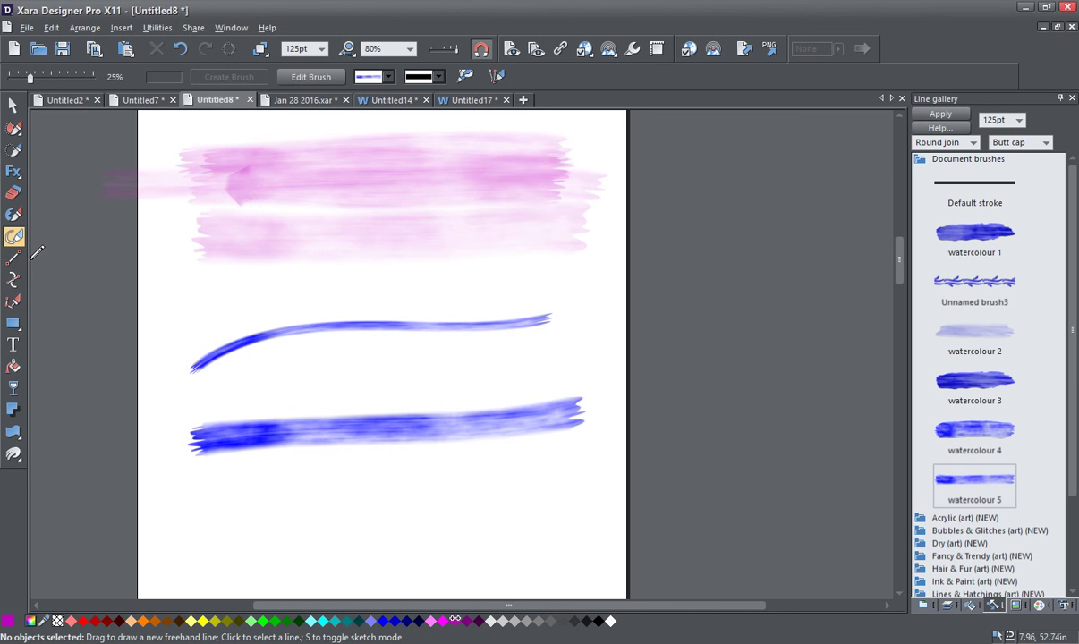
- Paint more overlapping magenta 125pt strokes above the thin blue line, adding a teal stroke across them
drag(597, 247, 175, 265)
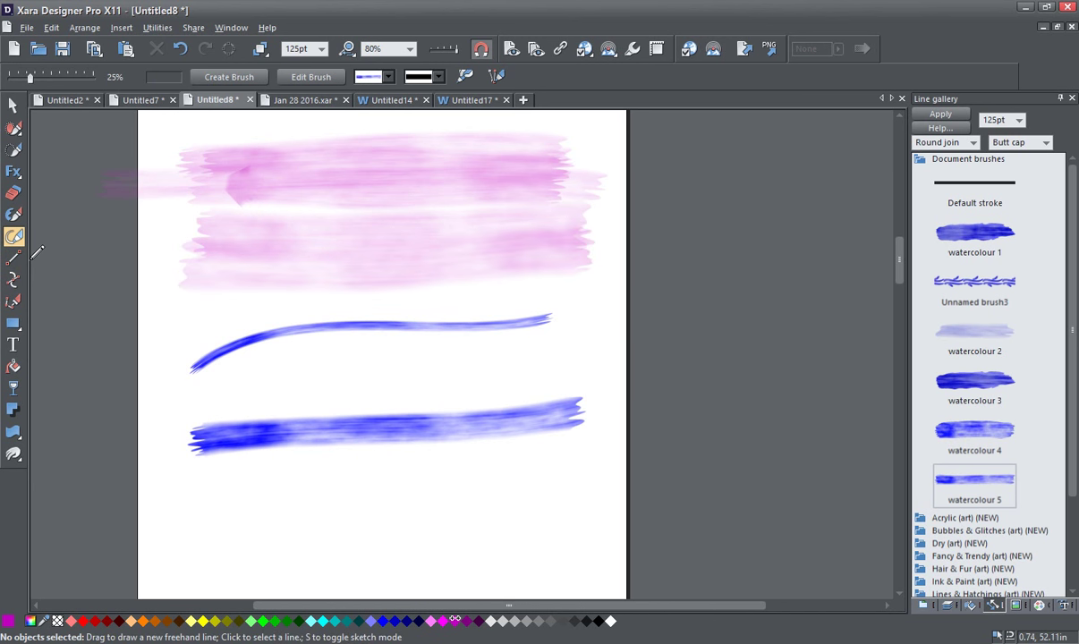
drag(187, 283, 566, 252)
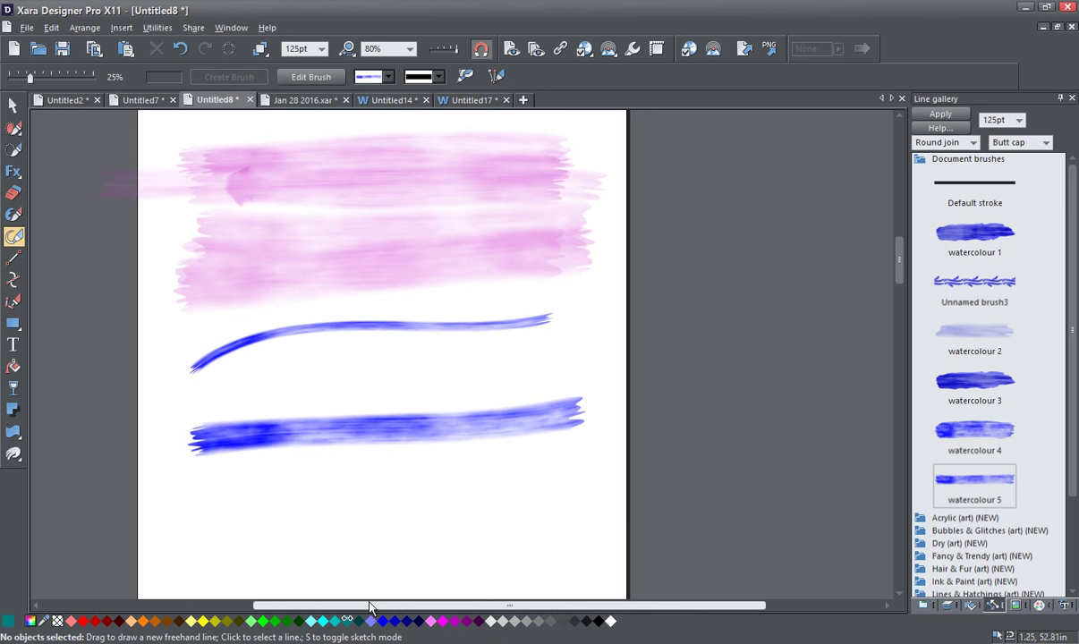
drag(376, 593, 376, 593)
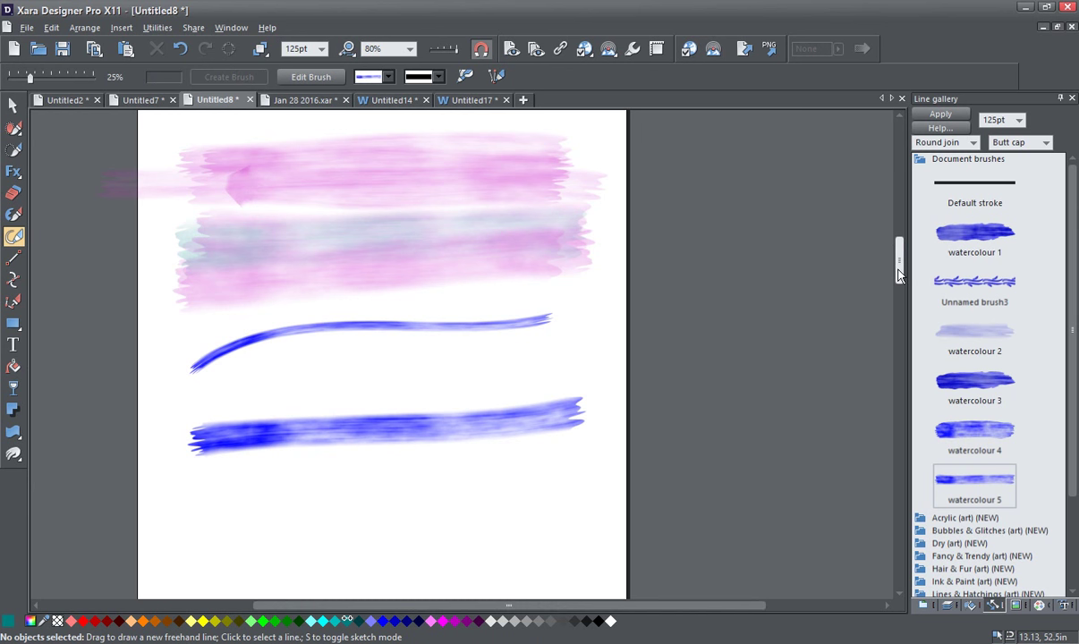
- Move to a blank page area and set the transparency blend type for new strokes to Hard light
drag(899, 274, 899, 309)
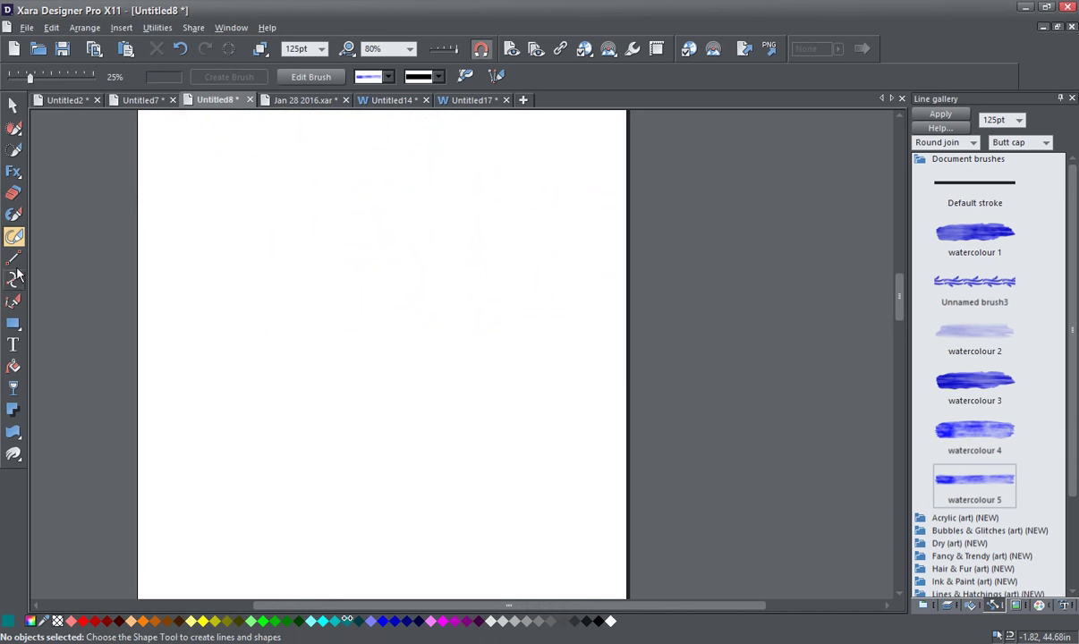
click(13, 390)
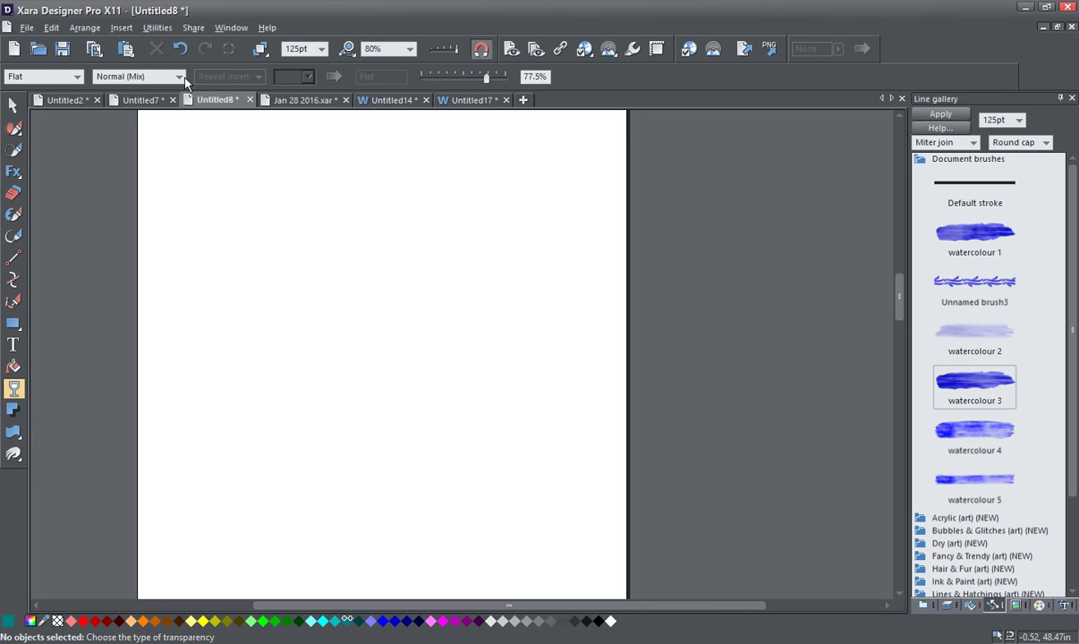
click(178, 77)
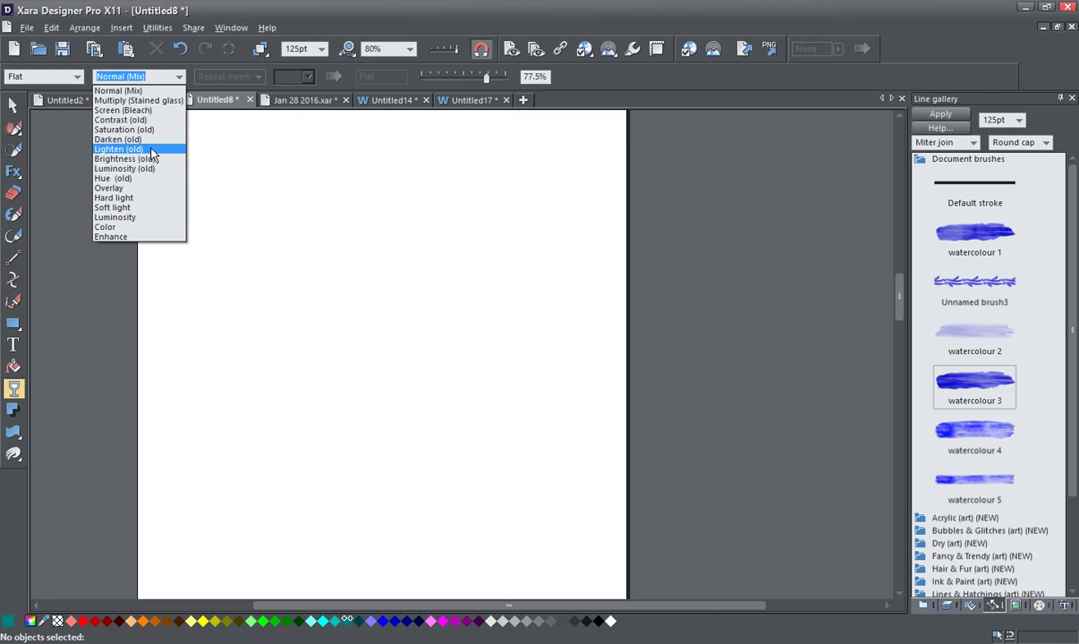
click(136, 198)
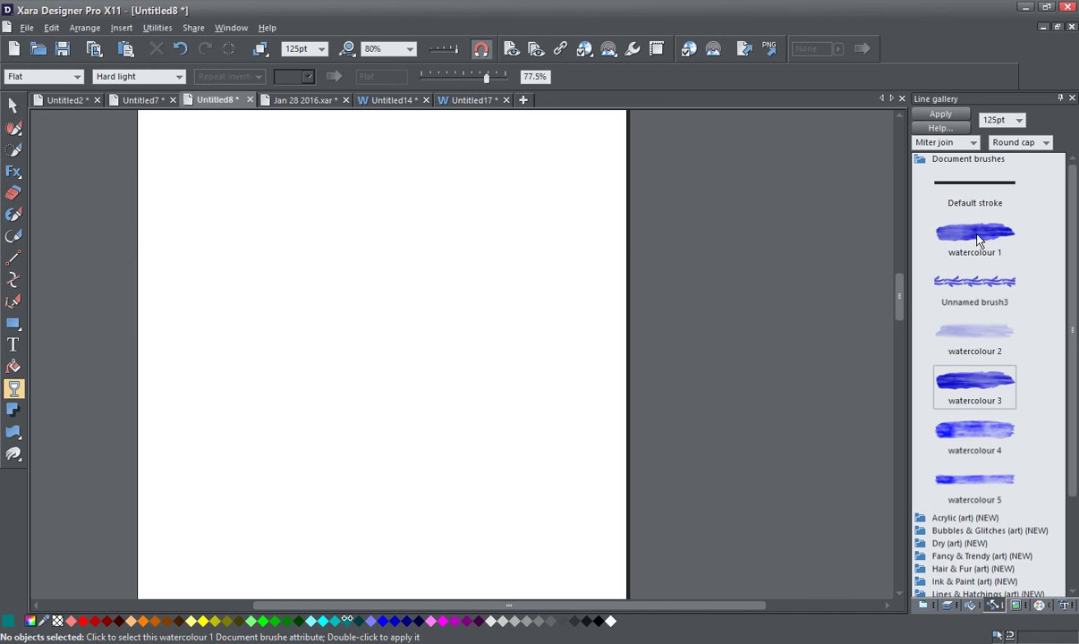
- Make watercolour 2 the current brush for freehand drawing
click(980, 338)
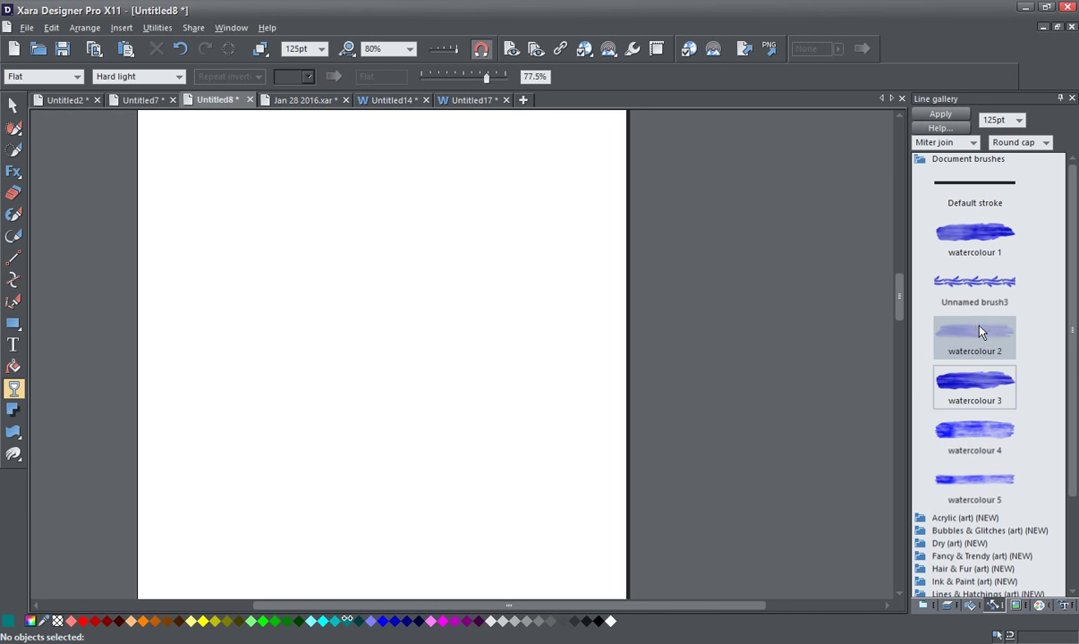
double_click(976, 338)
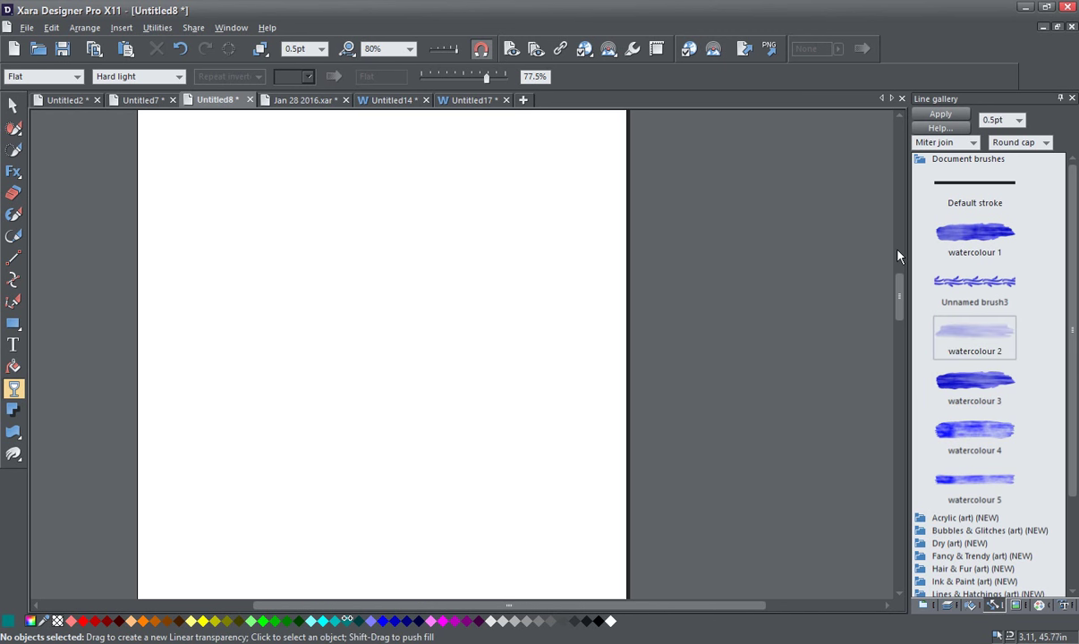
click(18, 242)
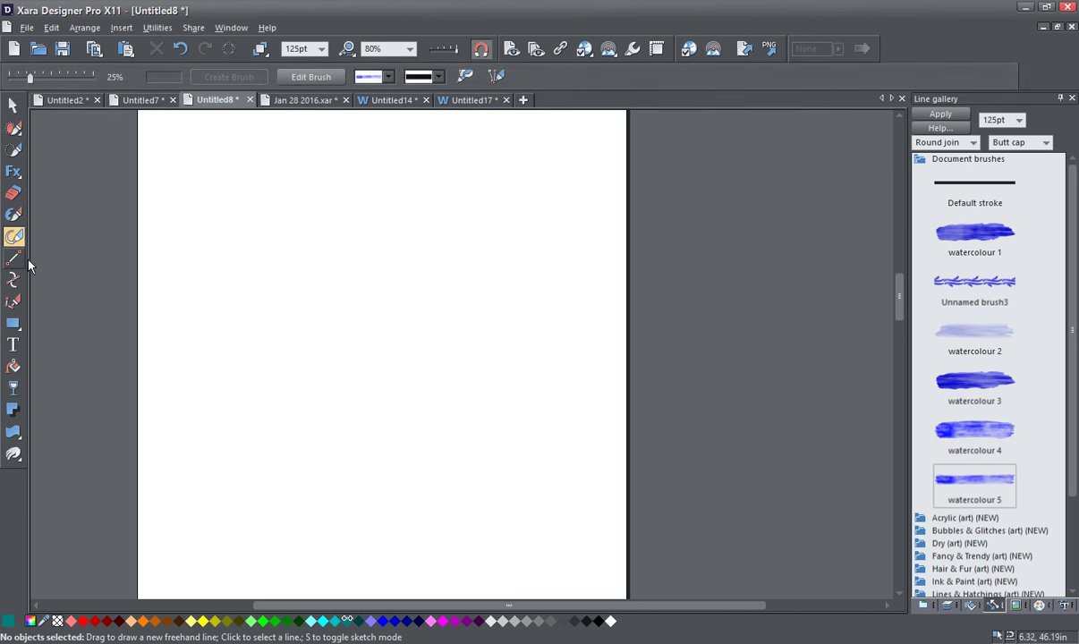
click(972, 339)
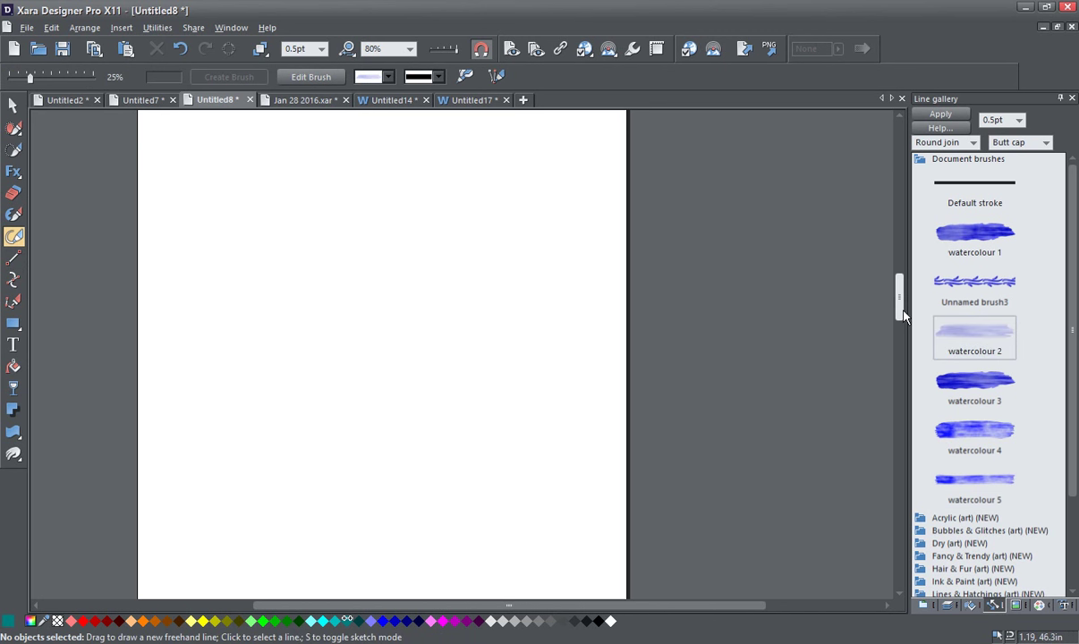
- Try a teal watercolour 2 stroke across the upper part of the blank page, and undo it
drag(213, 240, 537, 240)
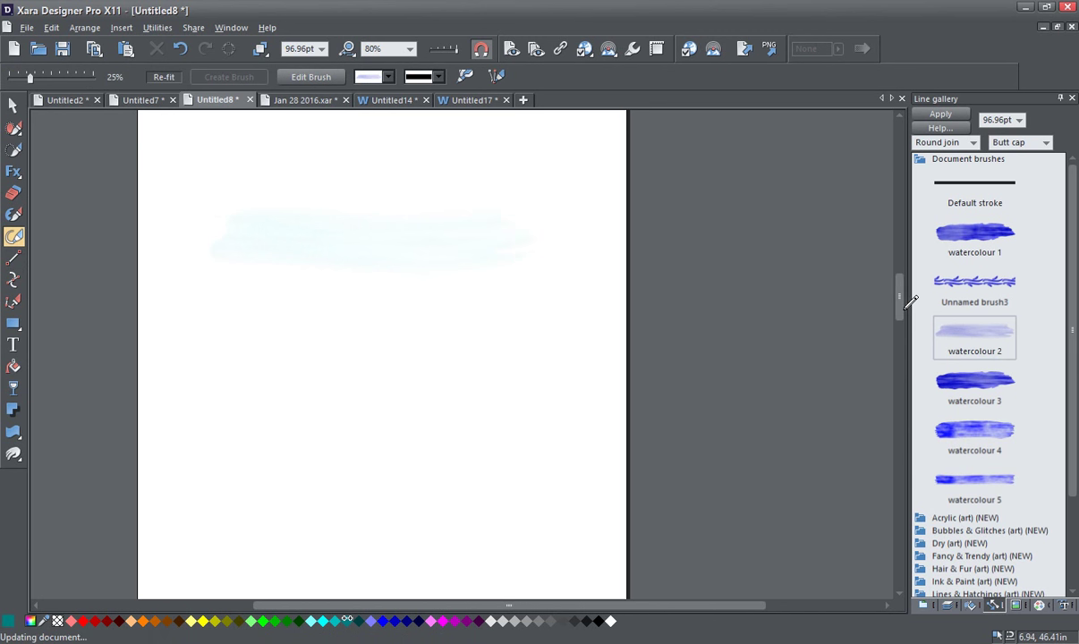
key(Escape)
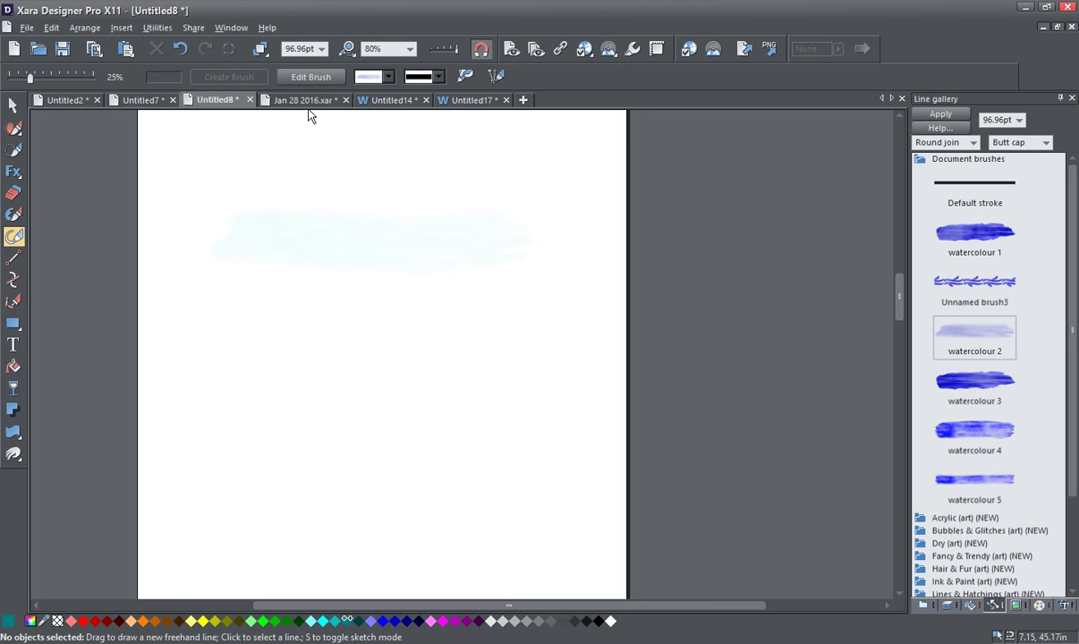
click(182, 52)
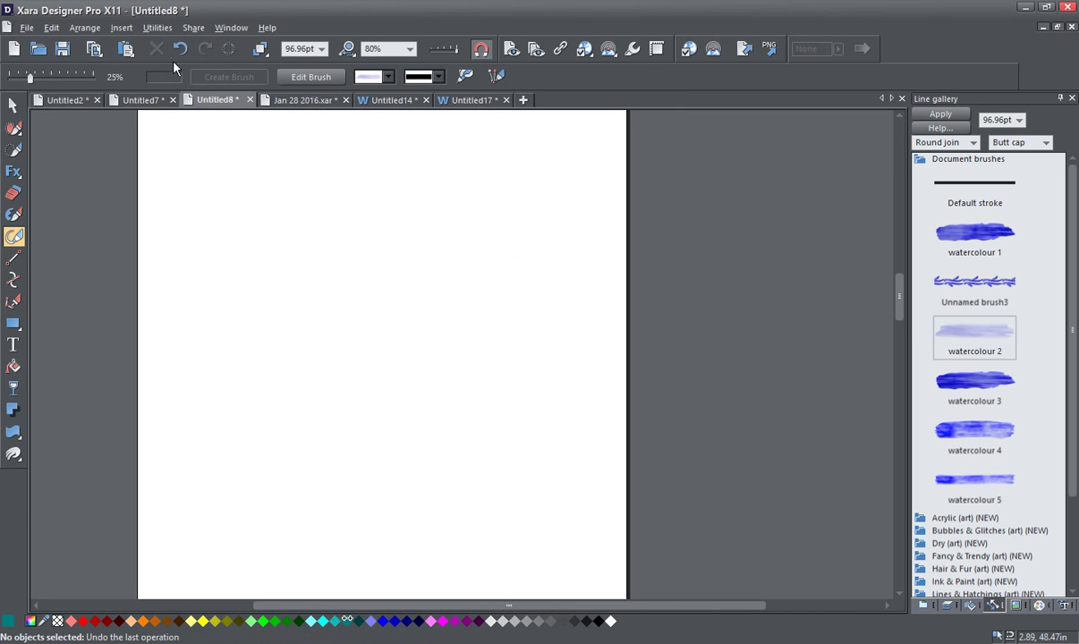
- Draw a rectangle about 6.58 in wide and 6.48 in high on the blank page
click(971, 605)
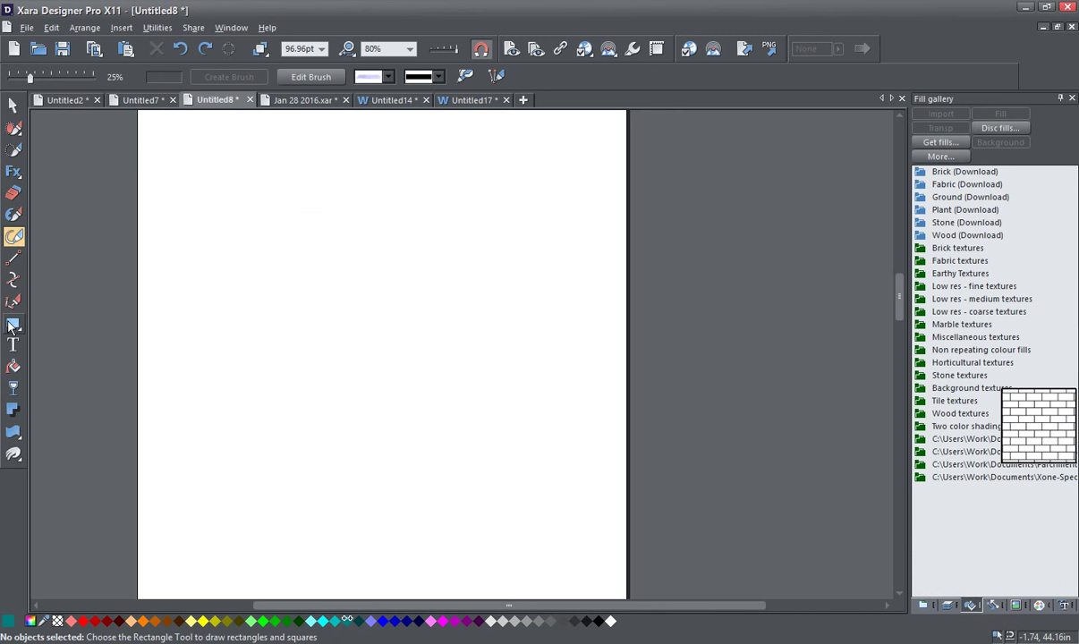
click(12, 326)
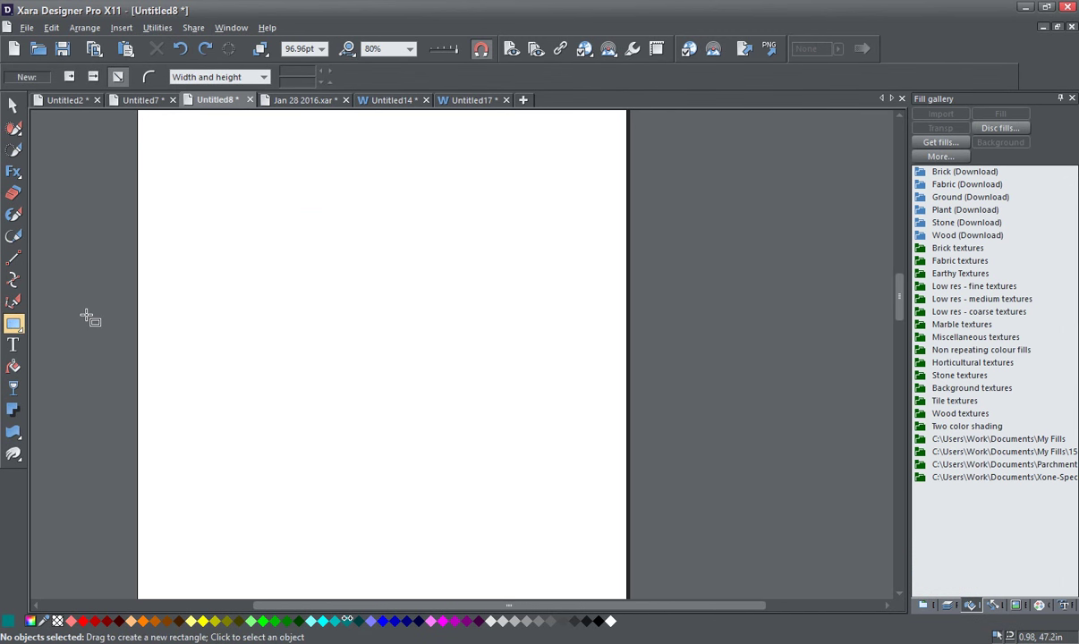
drag(222, 251, 572, 556)
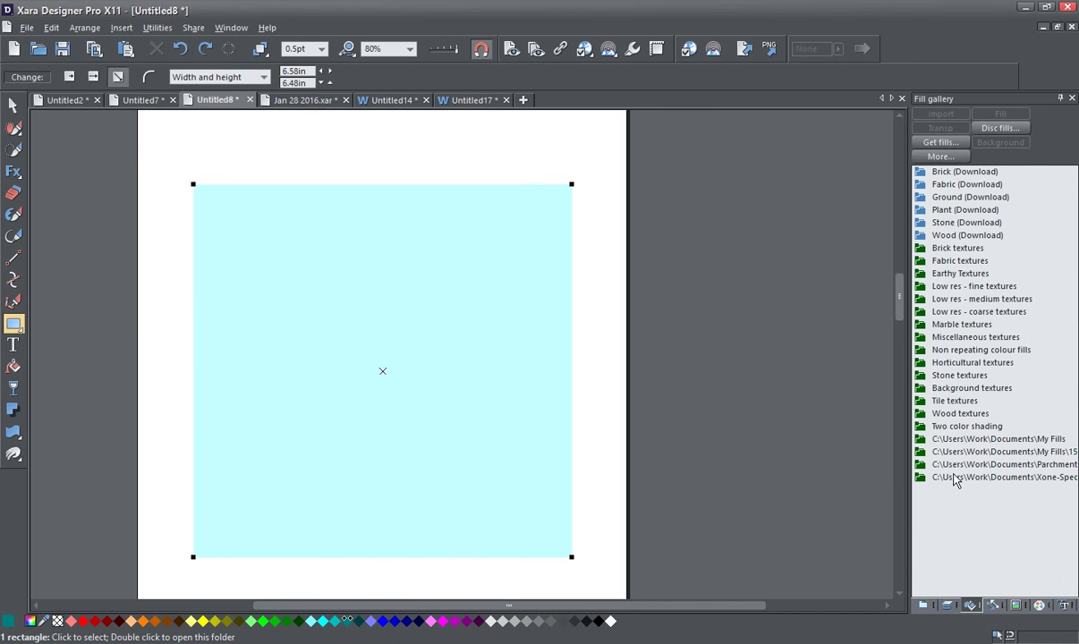
- Fill the rectangle with the Off white texture from the Parchment fills folder
double_click(930, 465)
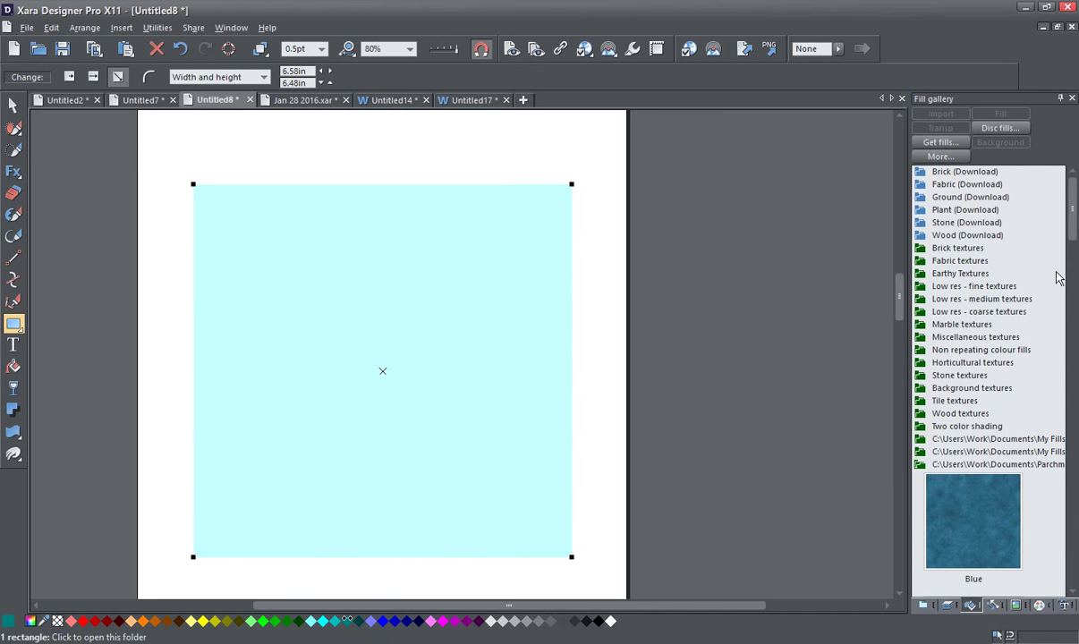
scroll(1076, 232, down, 10)
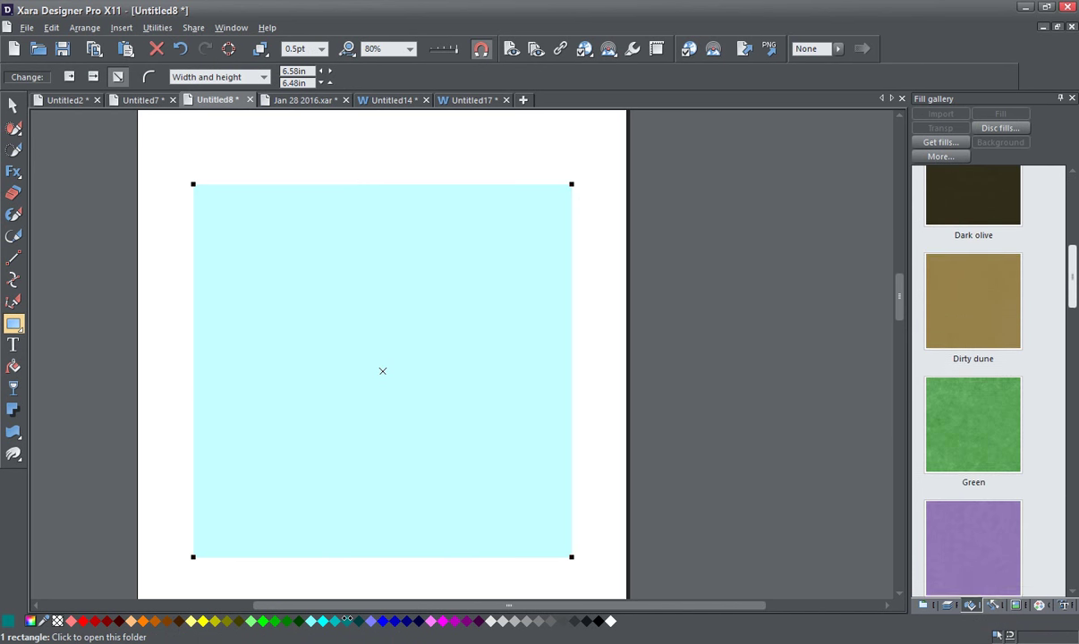
scroll(1060, 344, down, 3)
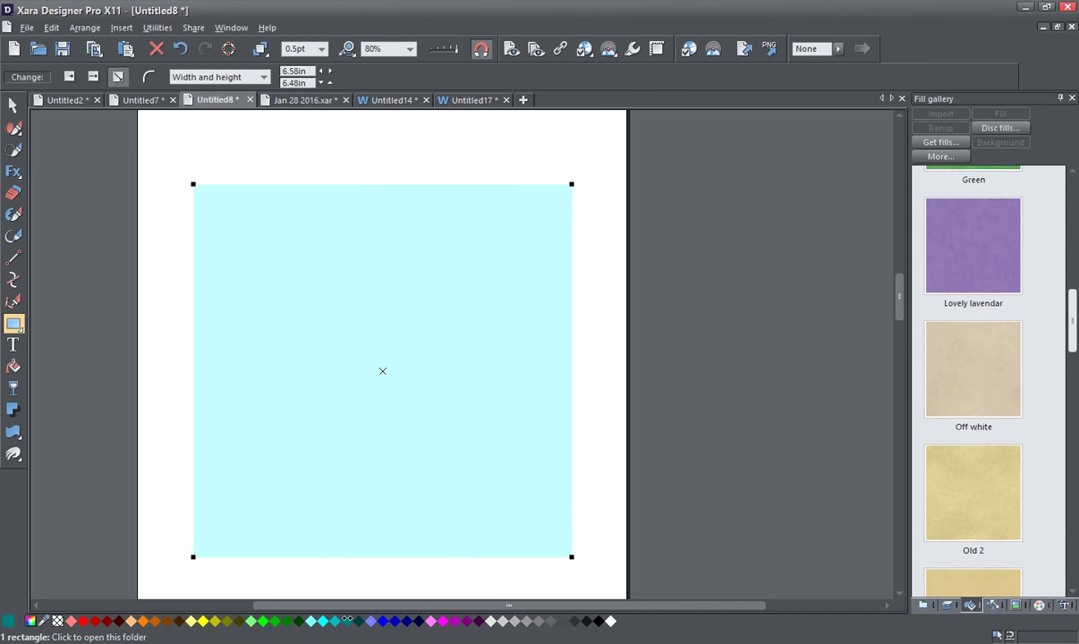
click(973, 353)
click(1017, 116)
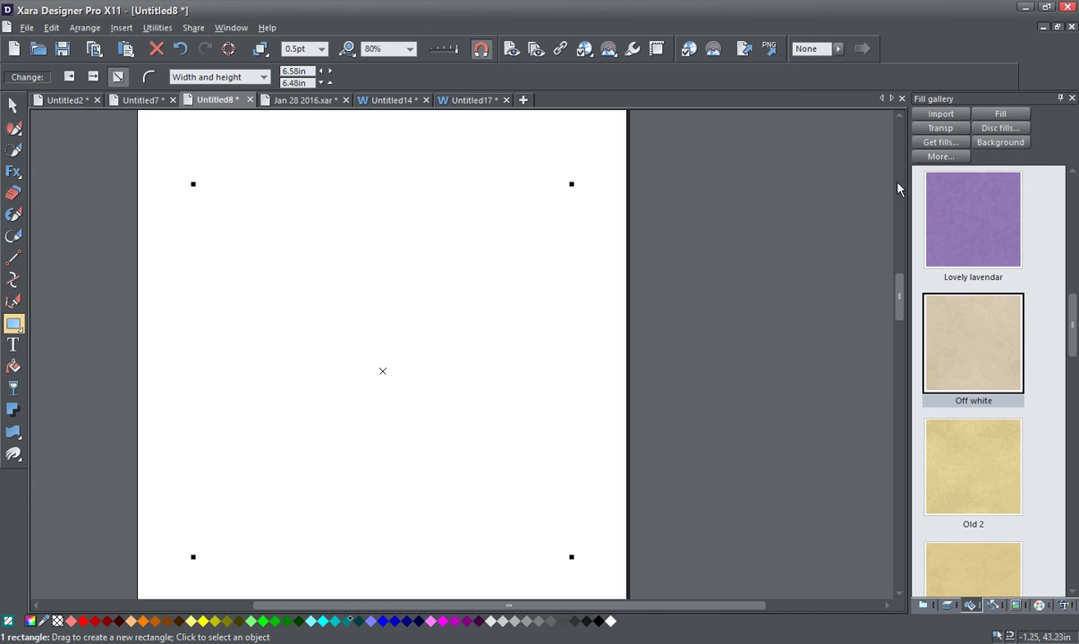
- Remove the transparency from the textured rectangle and deselect it
click(22, 393)
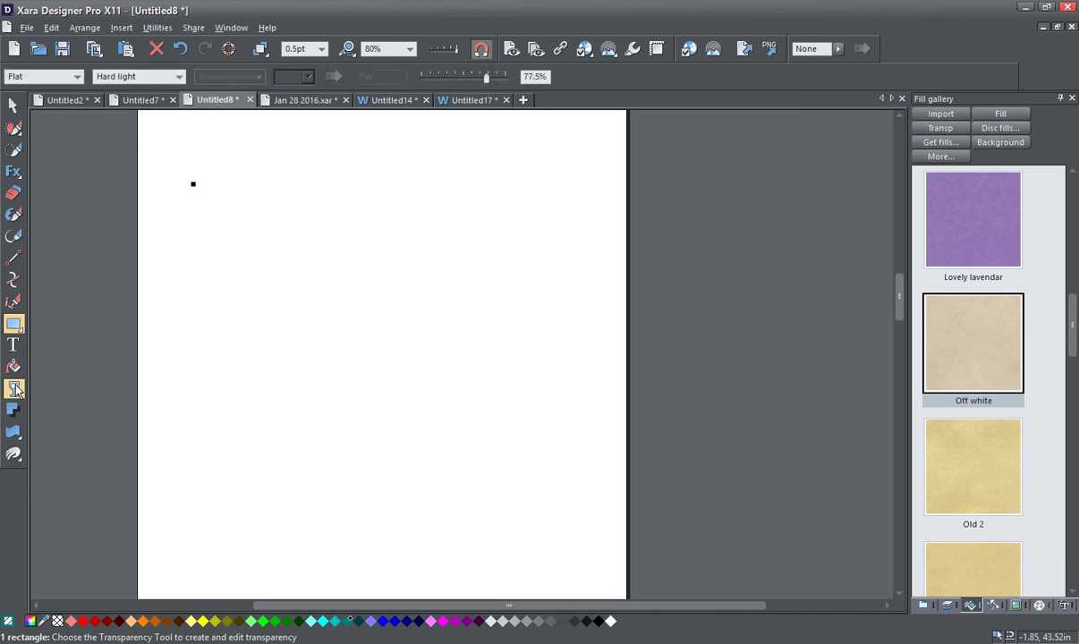
drag(486, 77, 433, 84)
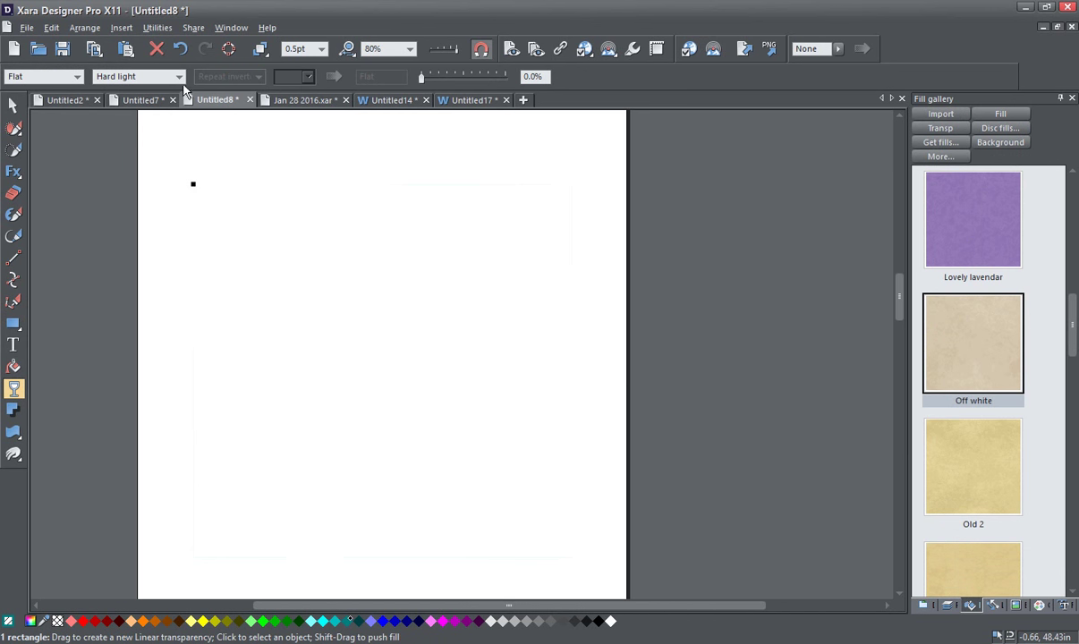
click(70, 75)
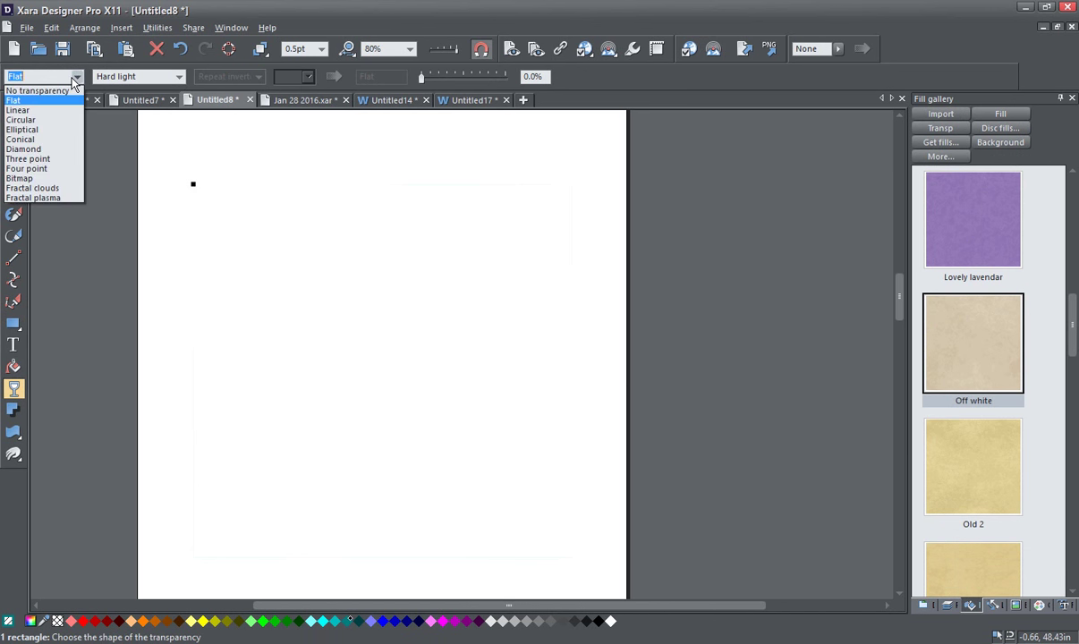
click(51, 90)
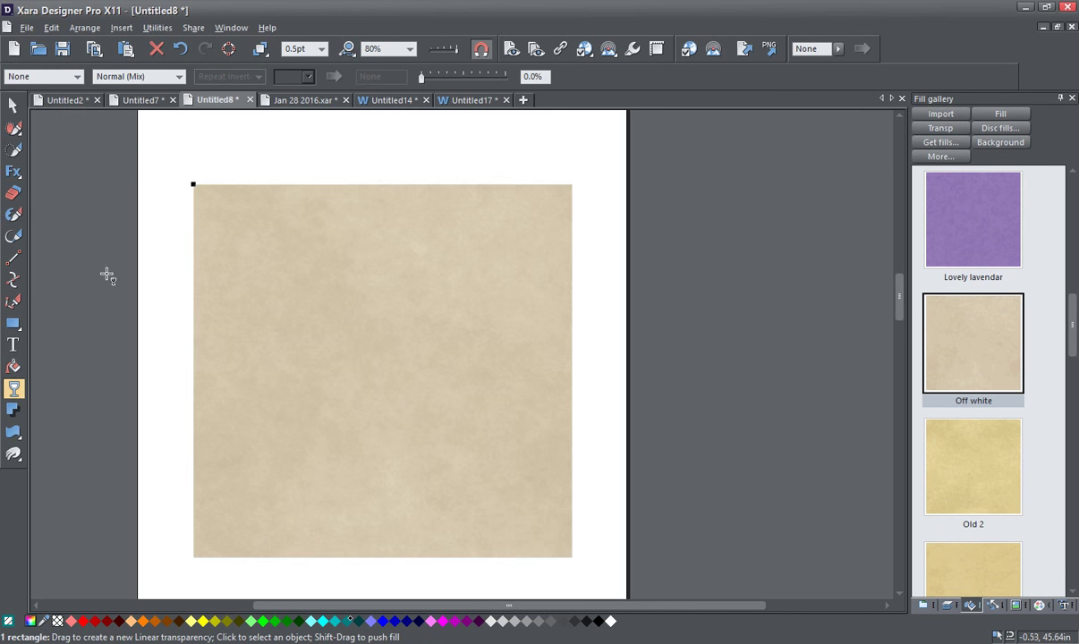
click(77, 293)
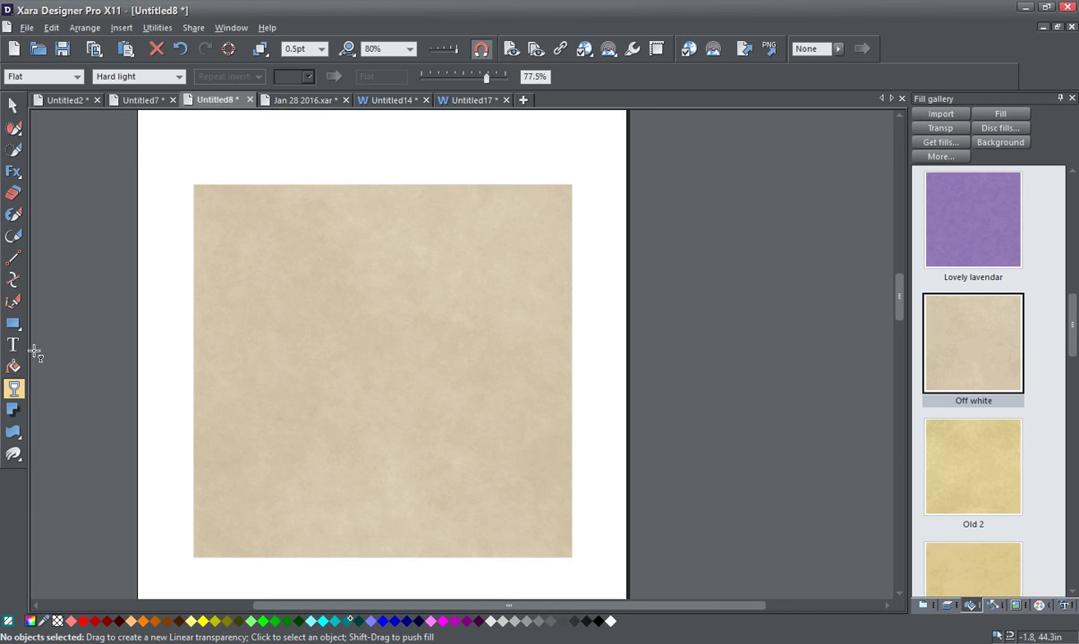
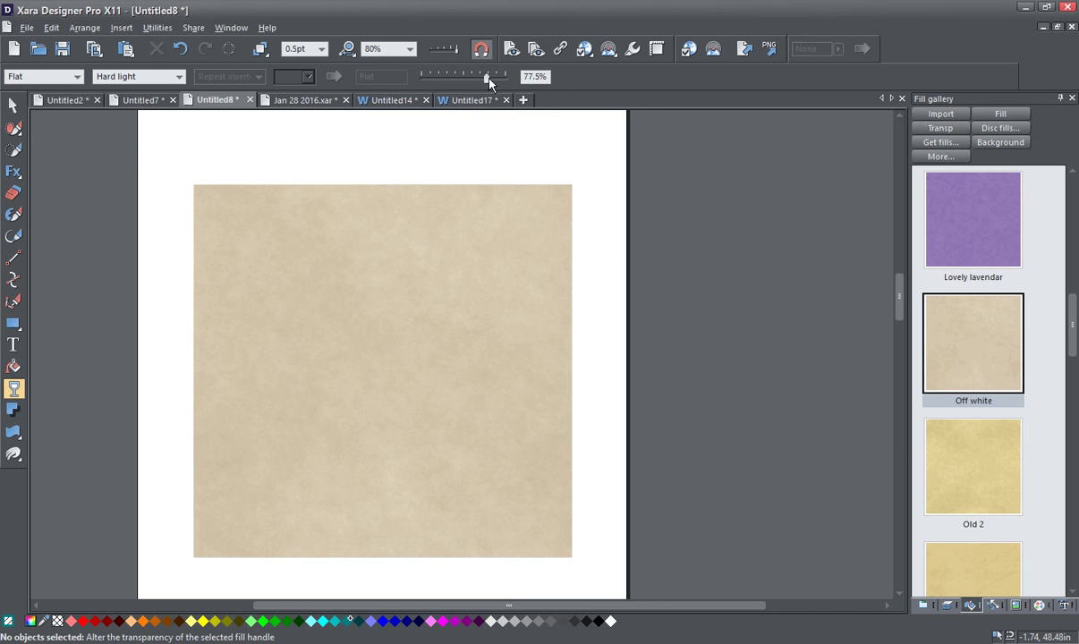
- Set the transparency for new strokes to 0% and return to freehand drawing with the document brushes on display
drag(485, 80, 423, 82)
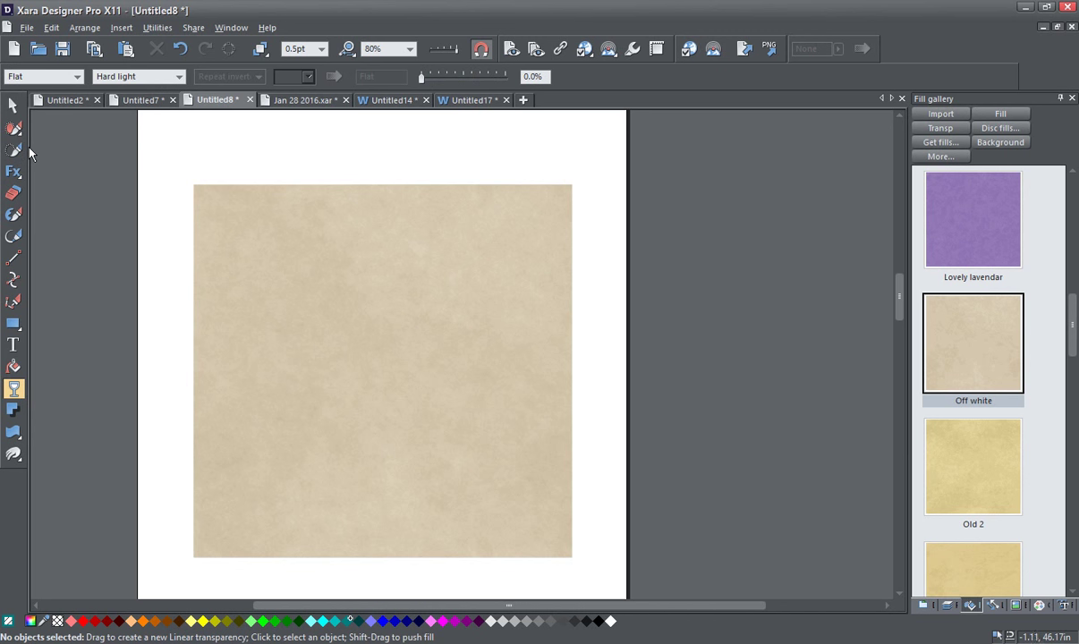
click(20, 241)
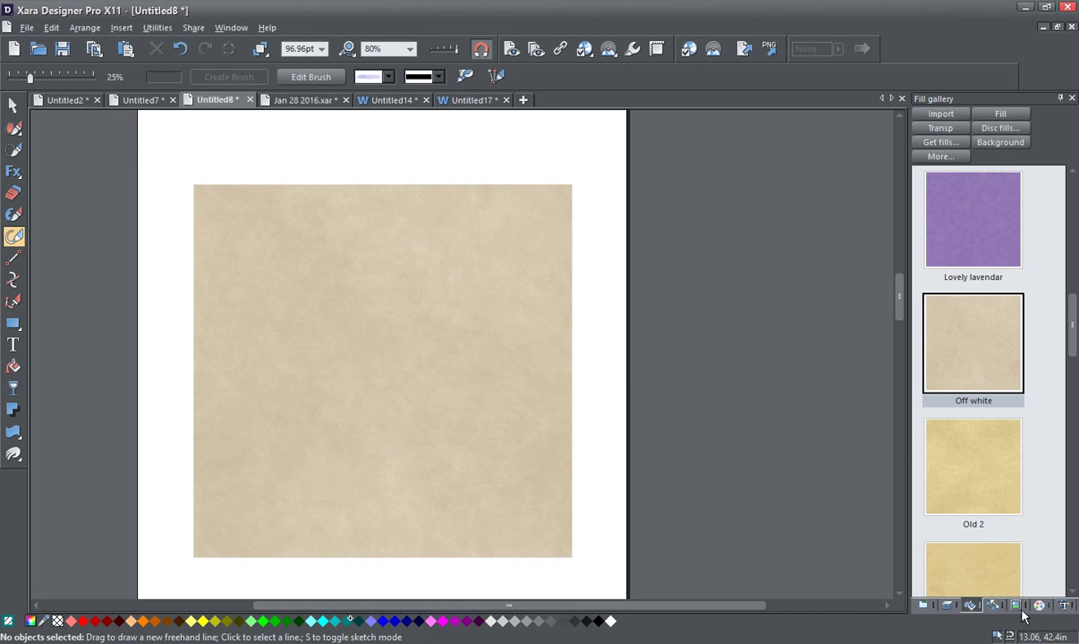
click(990, 605)
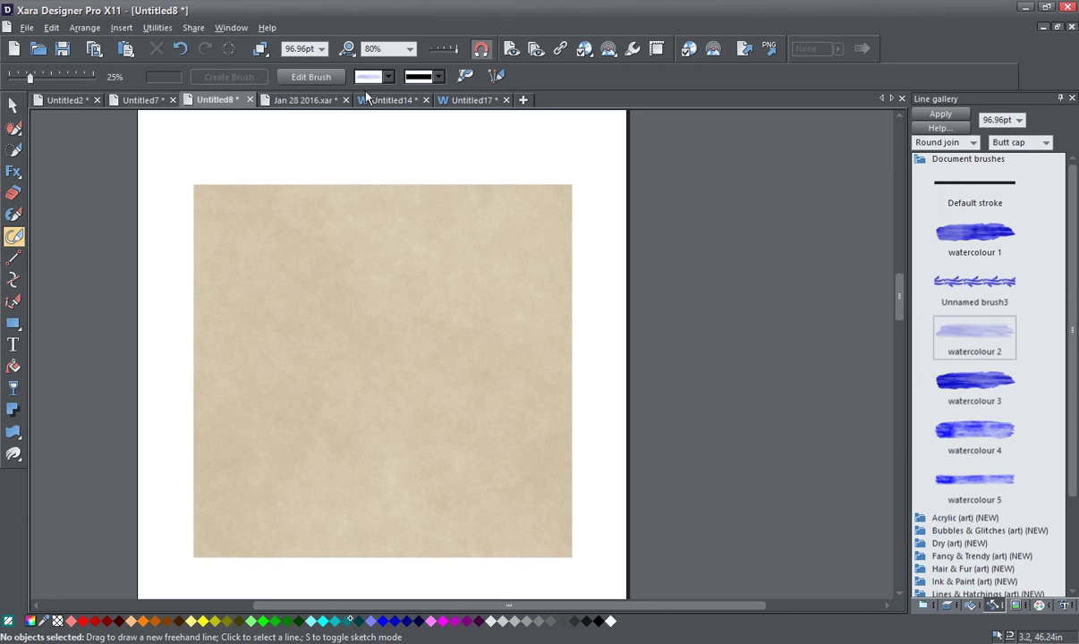
- Paint overlapping teal and magenta 96.96pt watercolour 2 strokes across the upper part of the textured rectangle
mouse_move(261, 260)
mouse_down()
mouse_move(505, 248)
mouse_move(544, 258)
mouse_up()
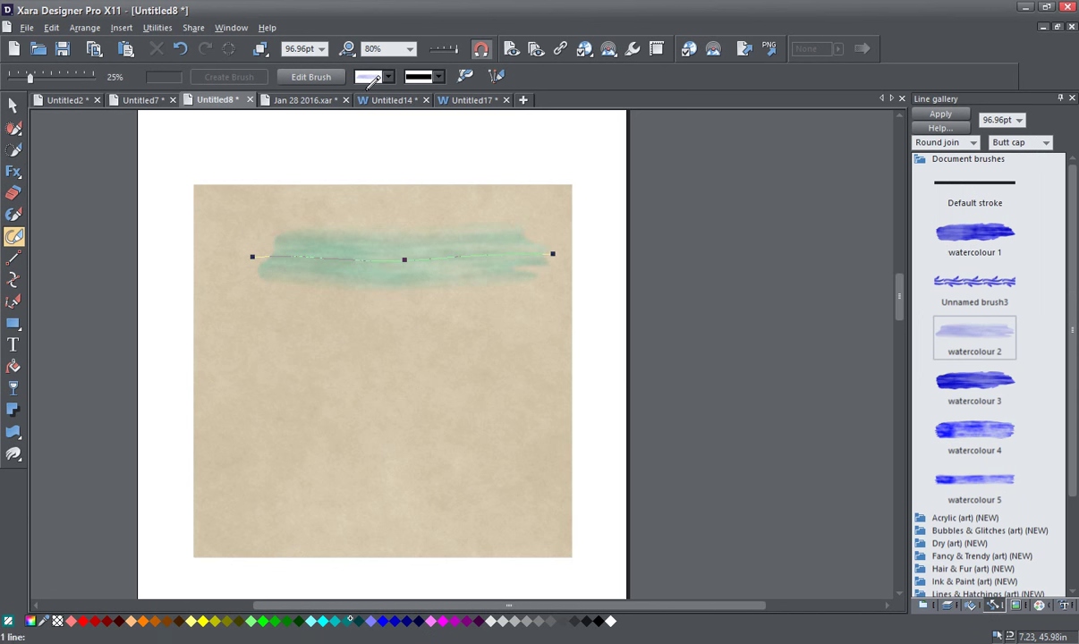
key(Escape)
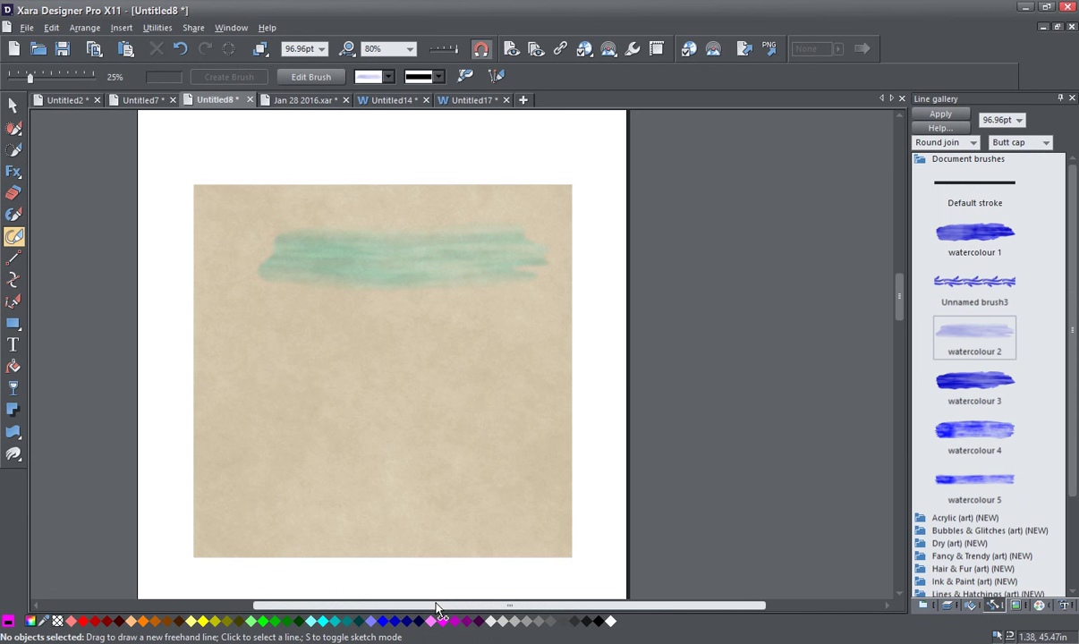
drag(210, 277, 510, 285)
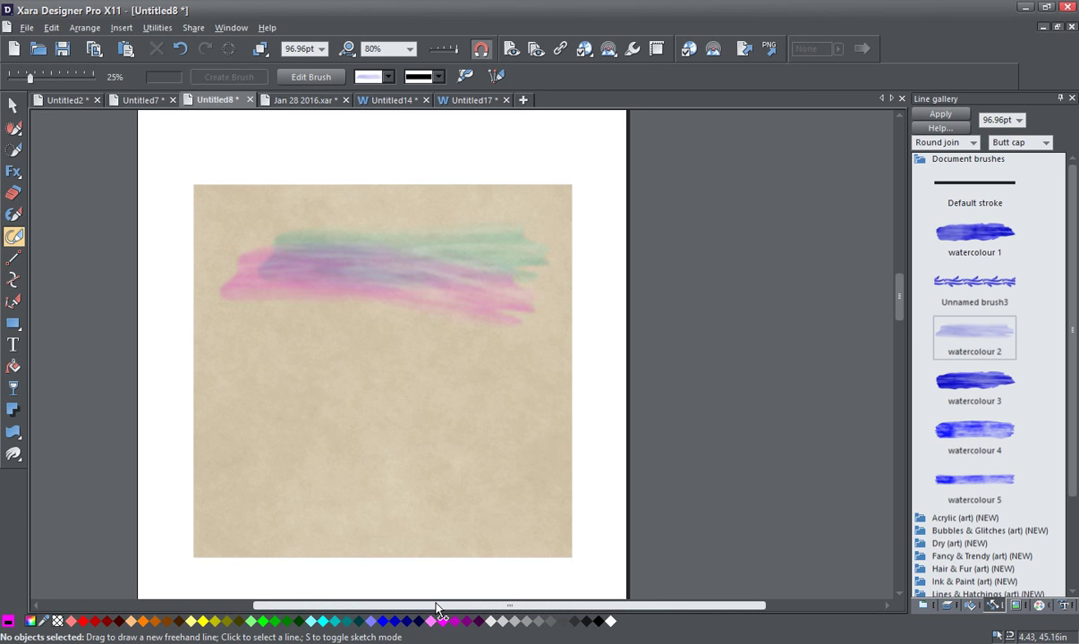
- Try a steep magenta stroke over the page's left edge, undo it and switch to the Selector tool
drag(108, 188, 148, 340)
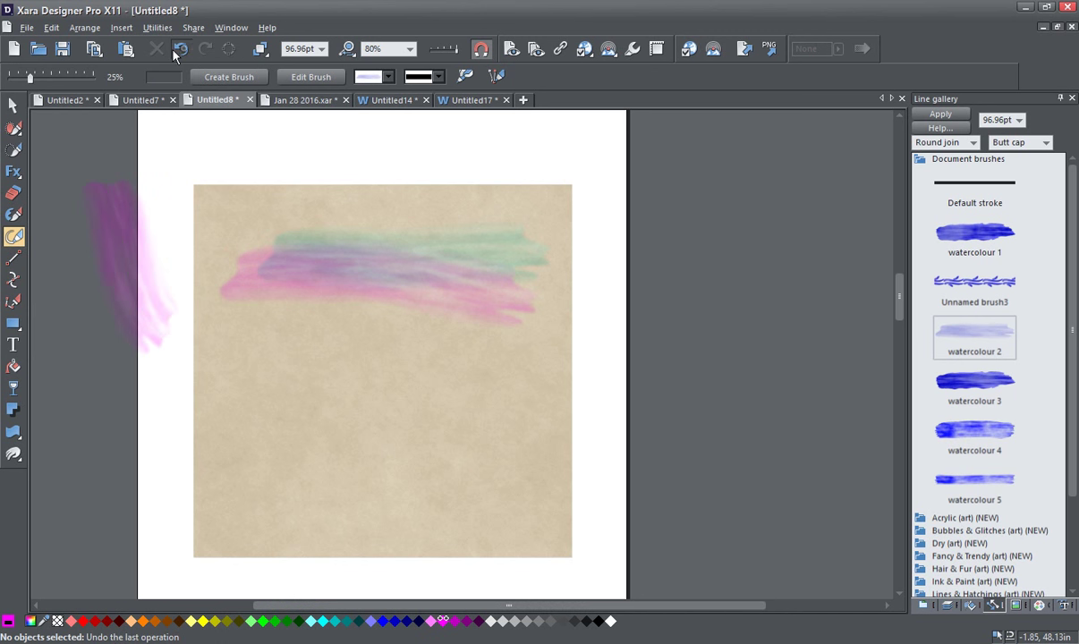
click(183, 51)
click(13, 107)
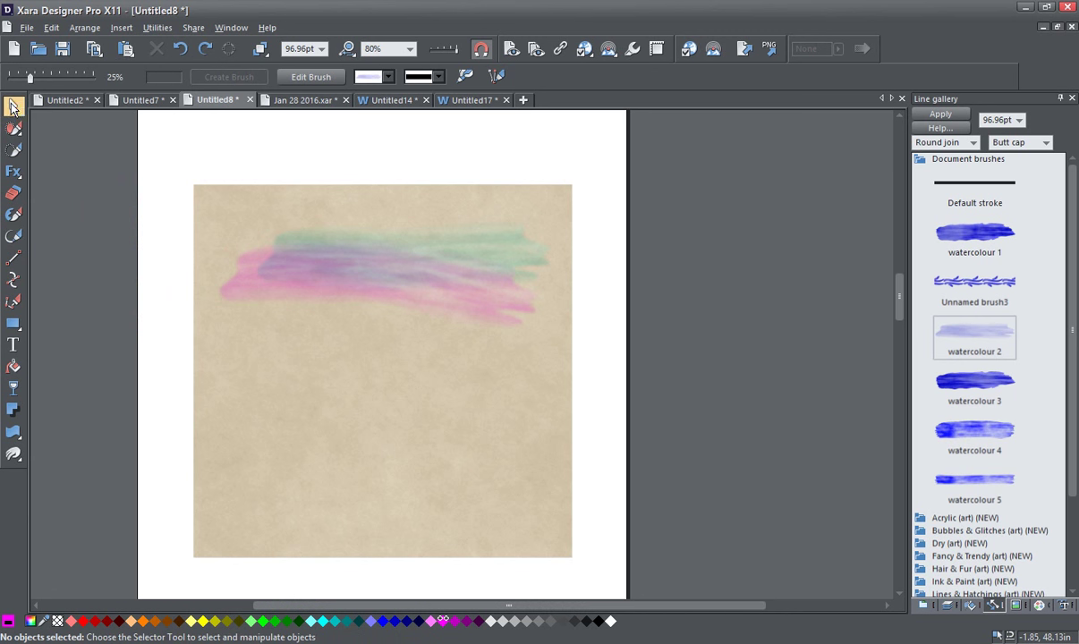
- Select both overlapping watercolour strokes on the textured rectangle and set their transparency type to Multiply (Stained glass)
mouse_move(104, 149)
mouse_down()
mouse_move(137, 241)
mouse_move(354, 385)
mouse_move(657, 389)
mouse_up()
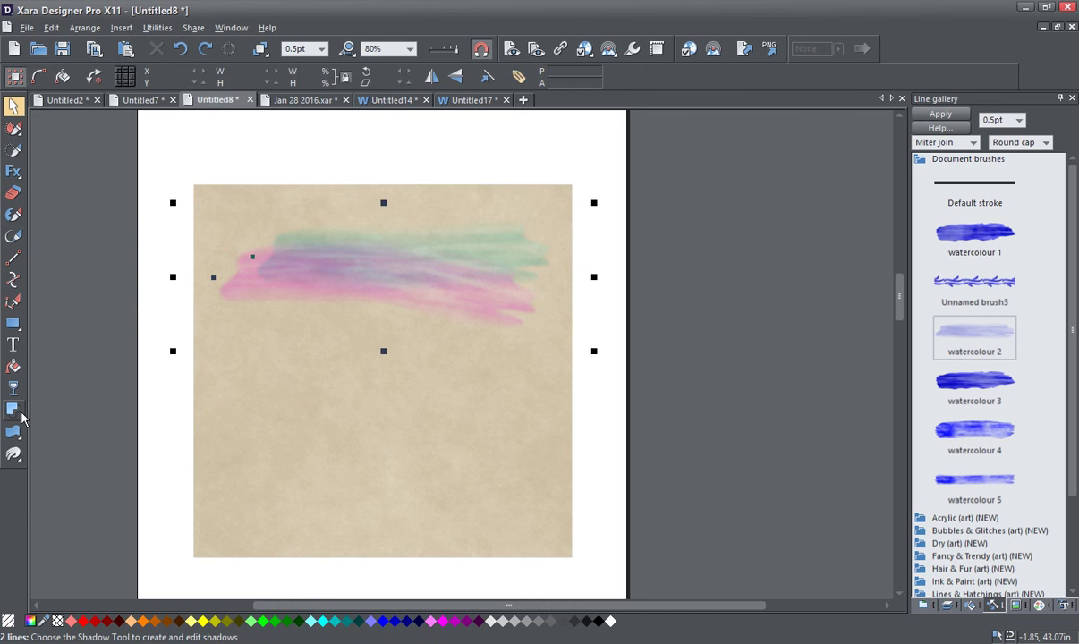
click(13, 387)
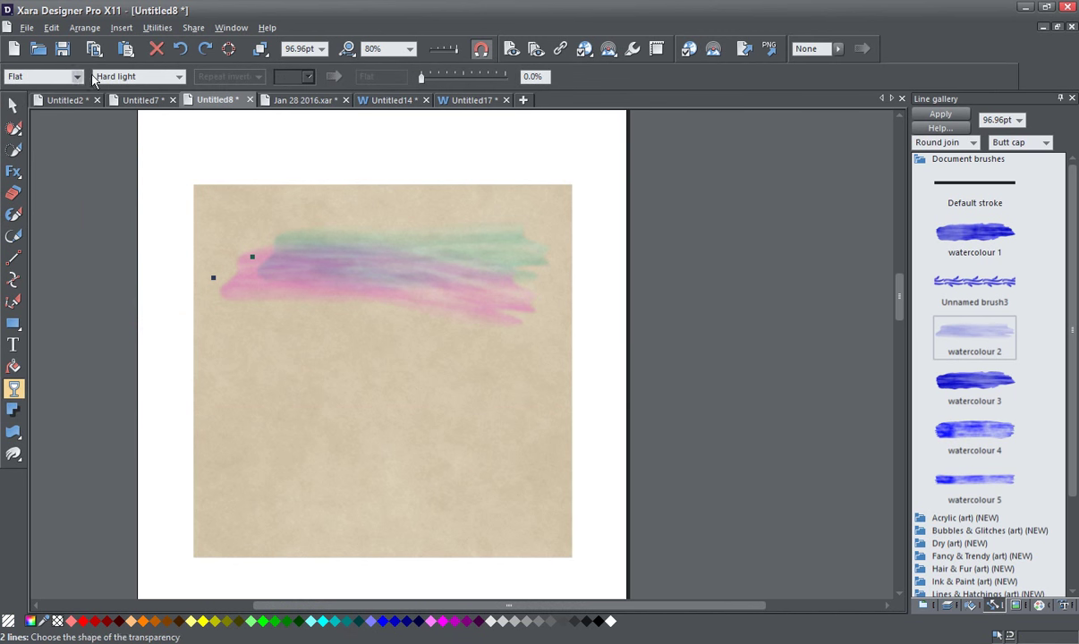
click(178, 76)
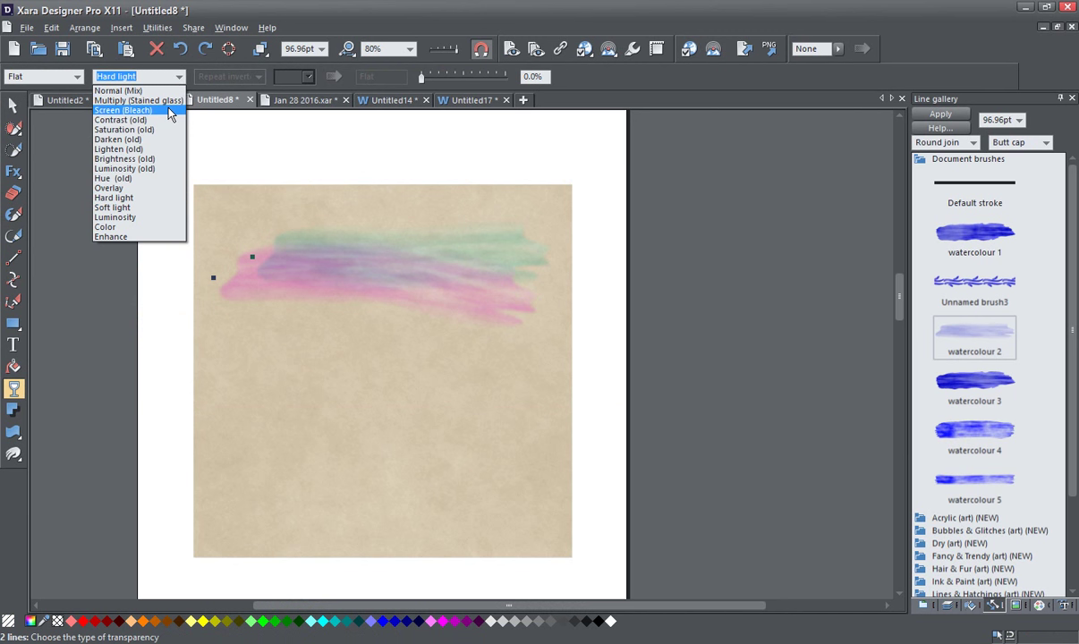
key(Escape)
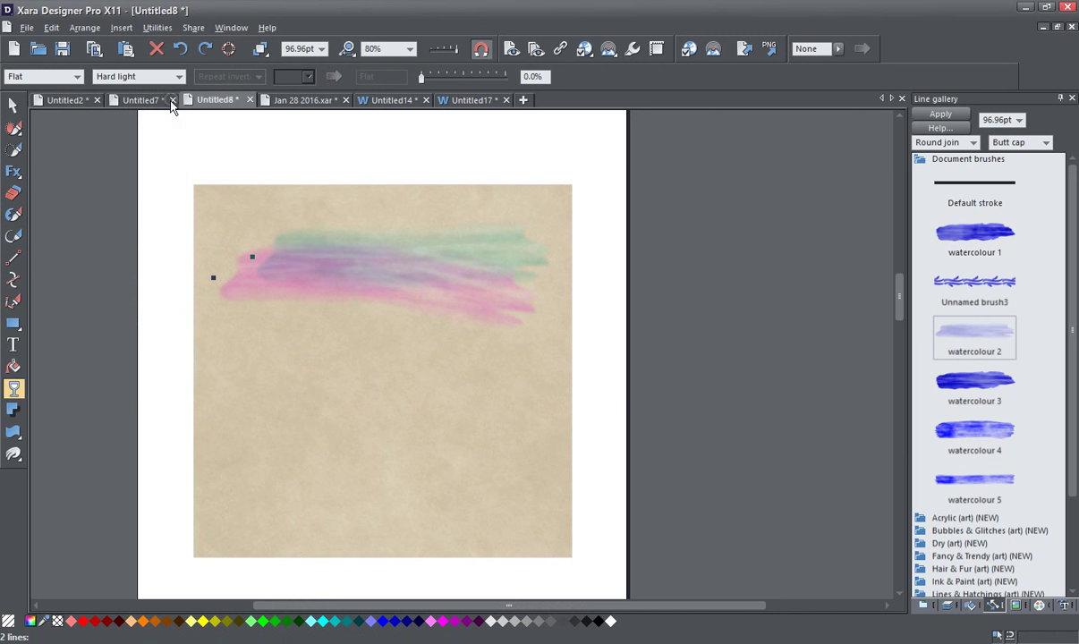
key(m)
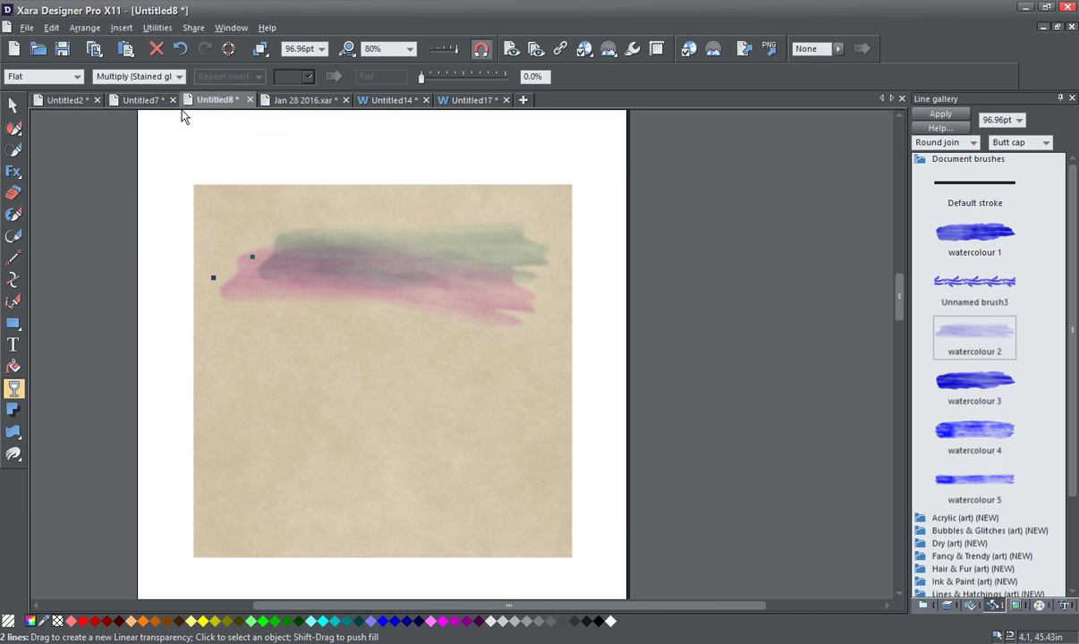
- Switch the transparency type of the two selected strokes to Overlay
click(177, 78)
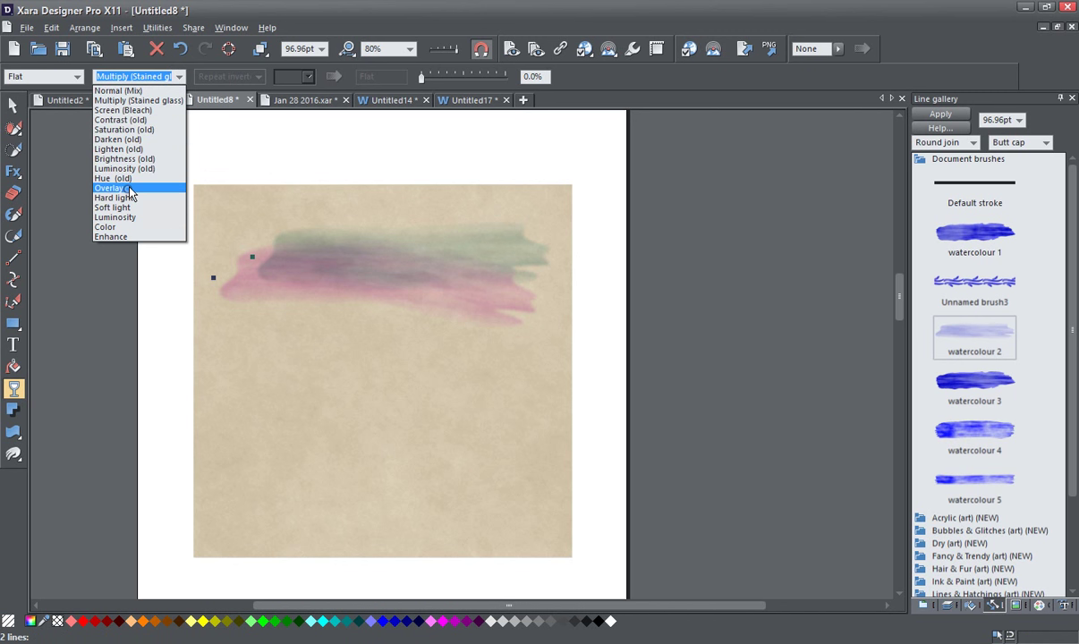
key(Escape)
key(Down)
key(Down)
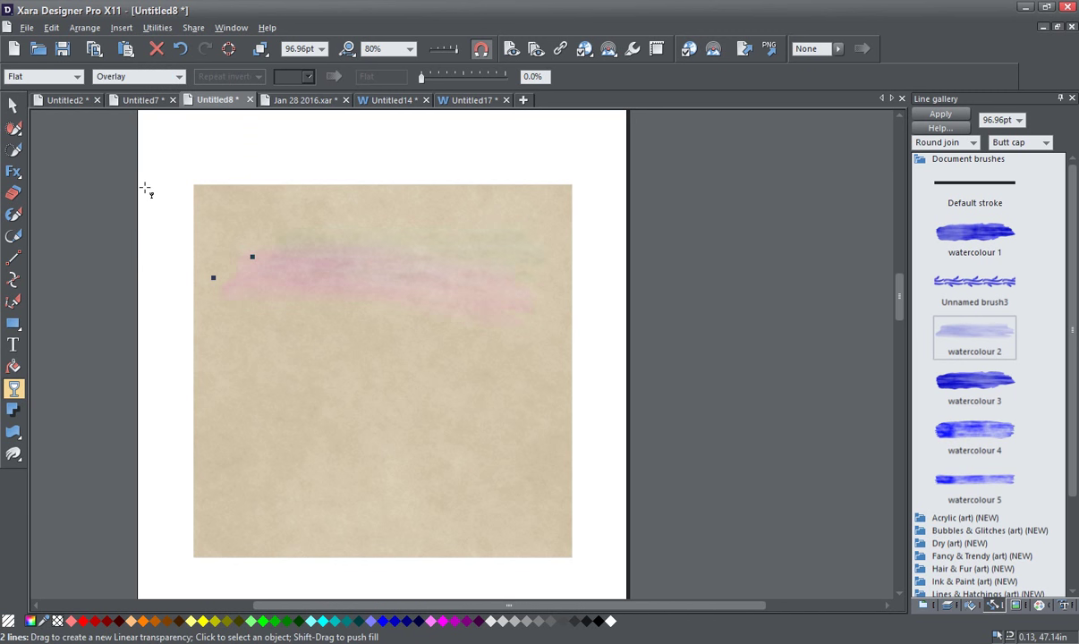